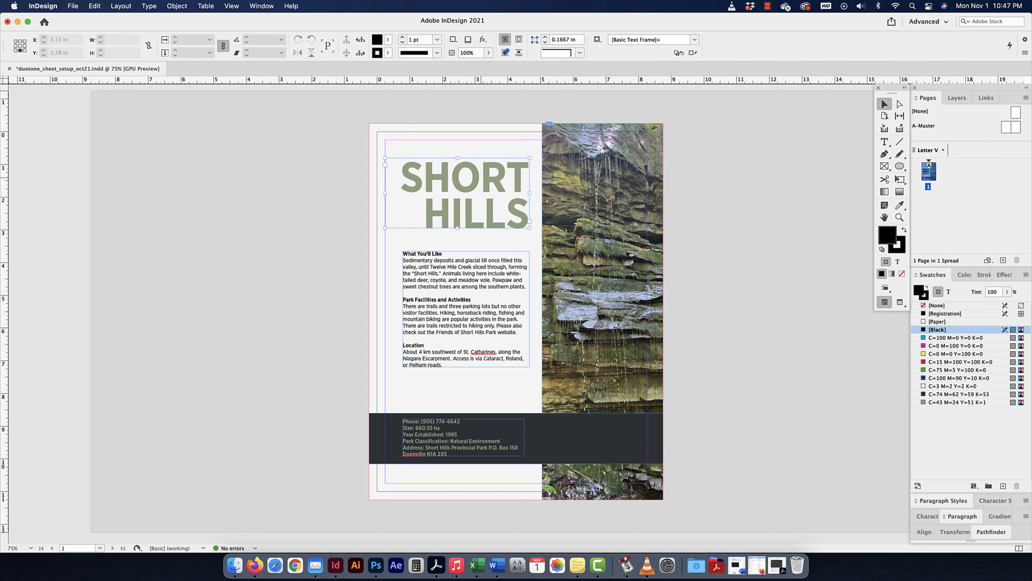
# Check which color swatch the SHORT HILLS headline text uses.
pyautogui.doubleClick(468, 205)
pyautogui.press('super+a')
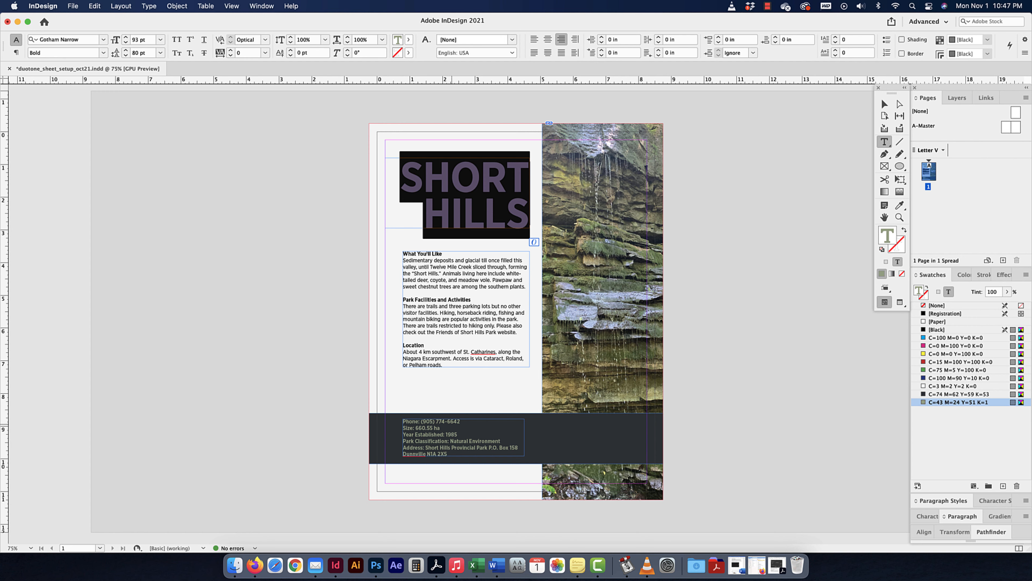
pyautogui.press('Escape')
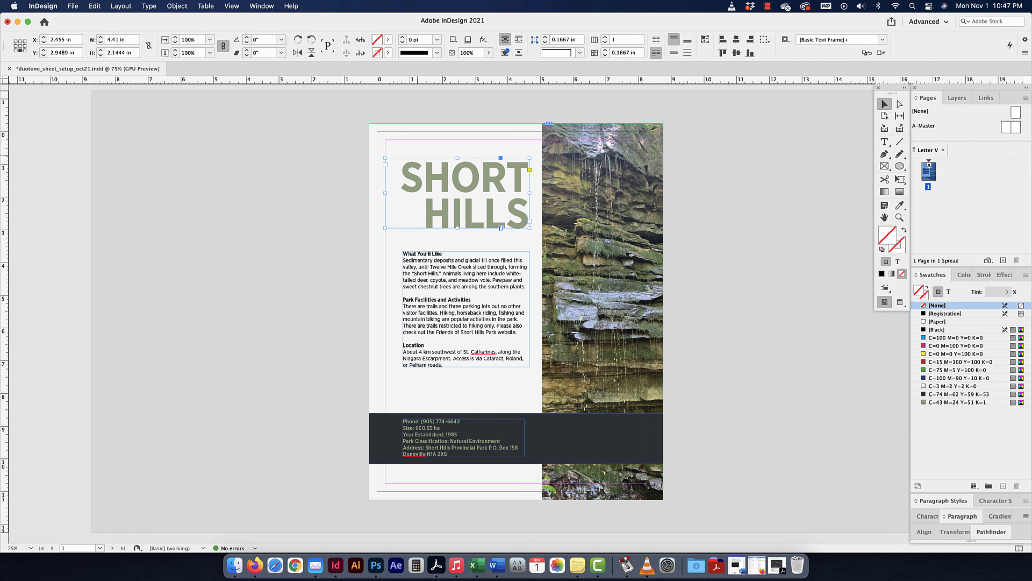
pyautogui.click(419, 154)
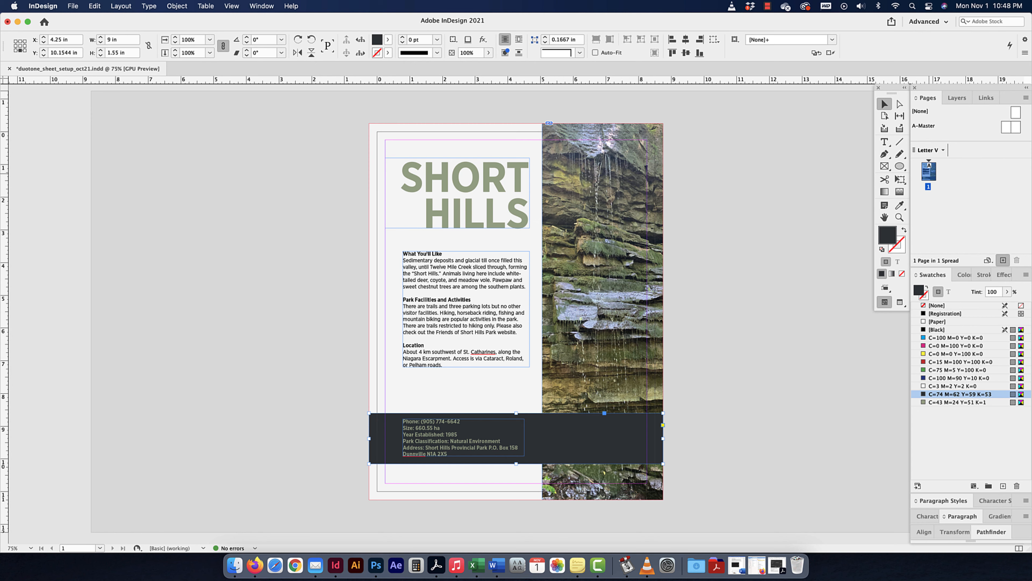
# Duplicate the flyer page with all its contents as page 2.
pyautogui.click(1003, 260)
pyautogui.click(1026, 97)
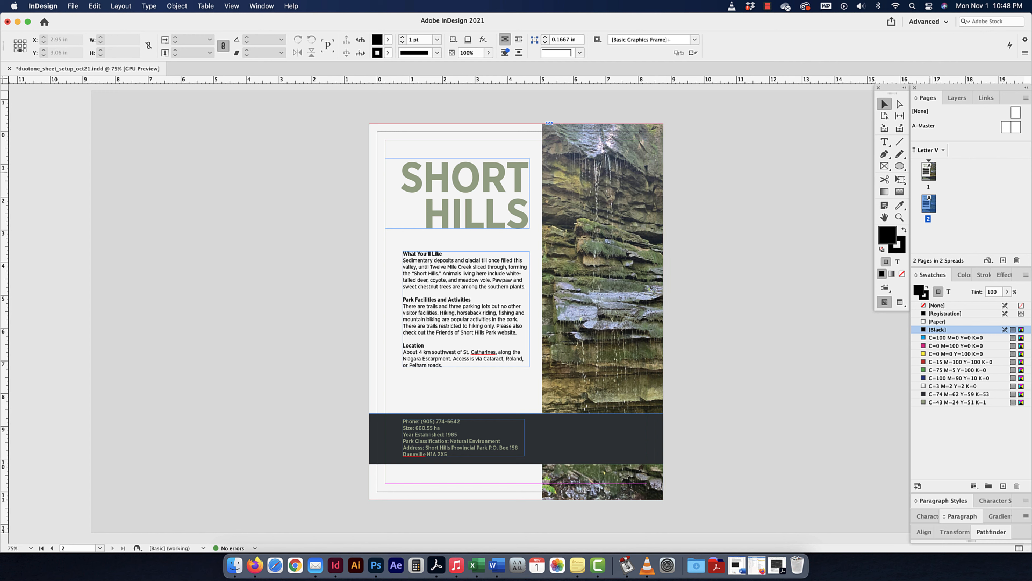
pyautogui.moveTo(929, 173); pyautogui.dragTo(947, 172)
pyautogui.press('super+z')
pyautogui.scroll(3, 651, 244)
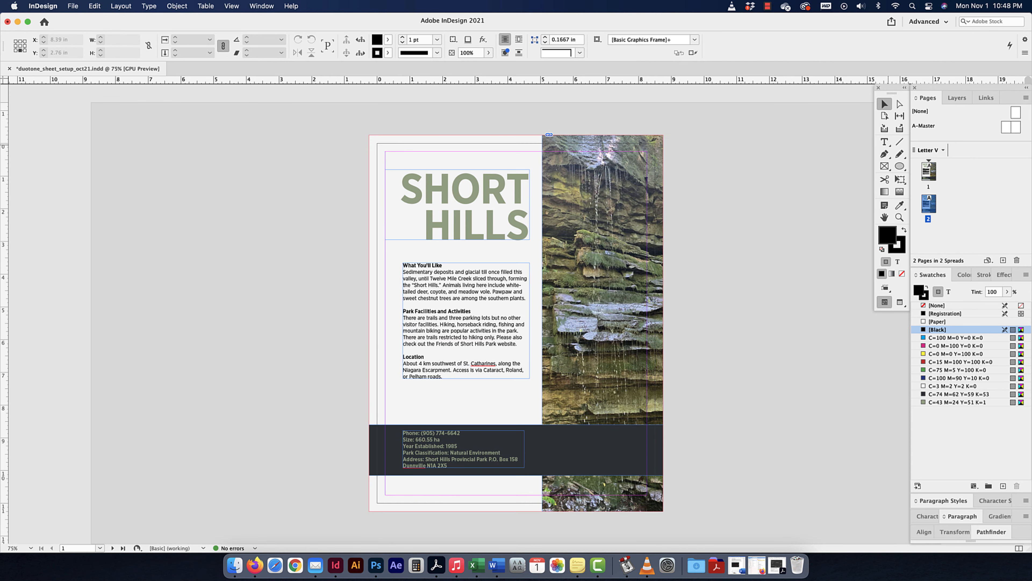
pyautogui.scroll(-1, 652, 233)
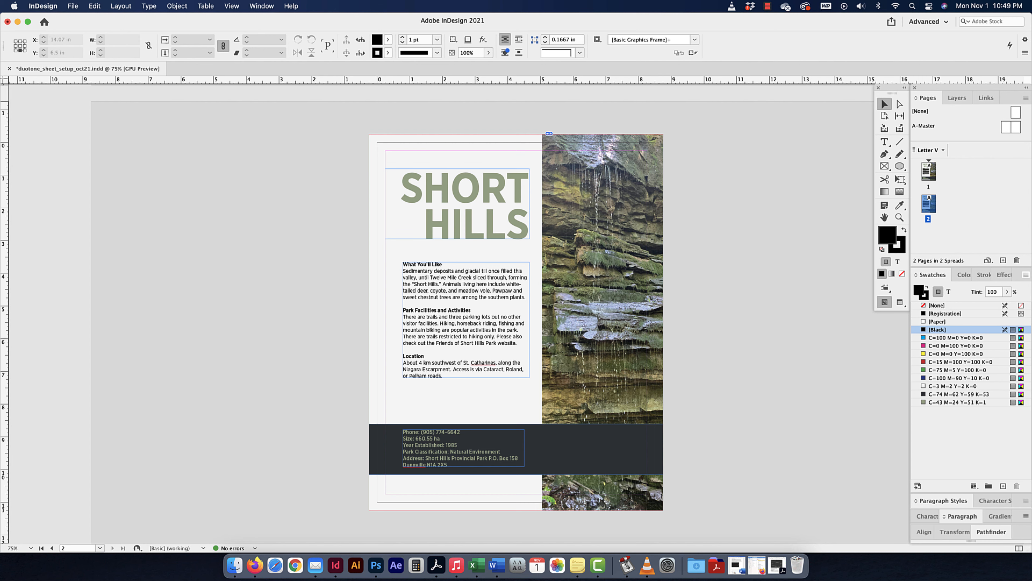
# Start a new color swatch and set its color mode to PANTONE+ Solid Coated.
pyautogui.click(1025, 274)
pyautogui.click(963, 236)
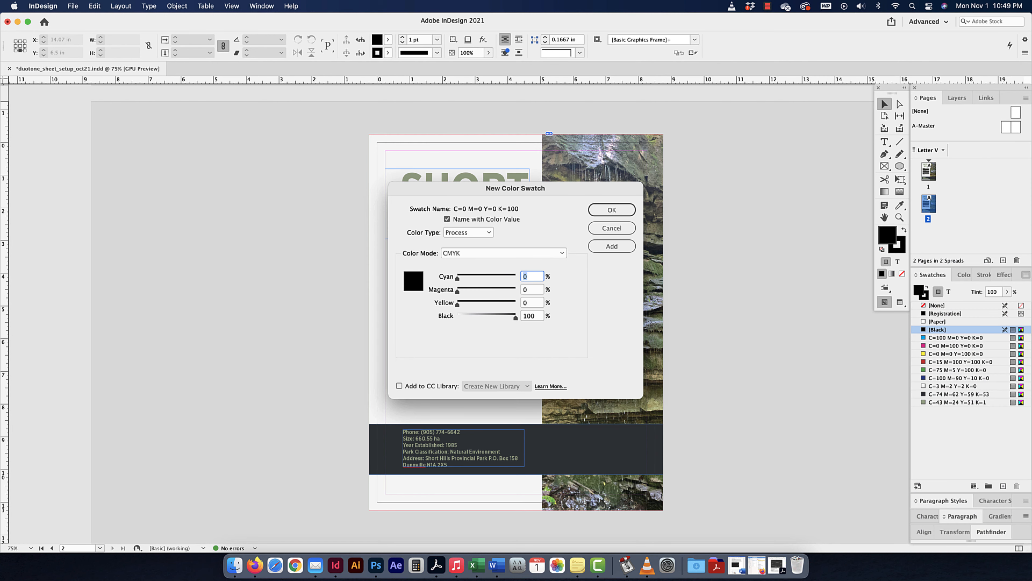
pyautogui.moveTo(488, 188); pyautogui.dragTo(658, 130)
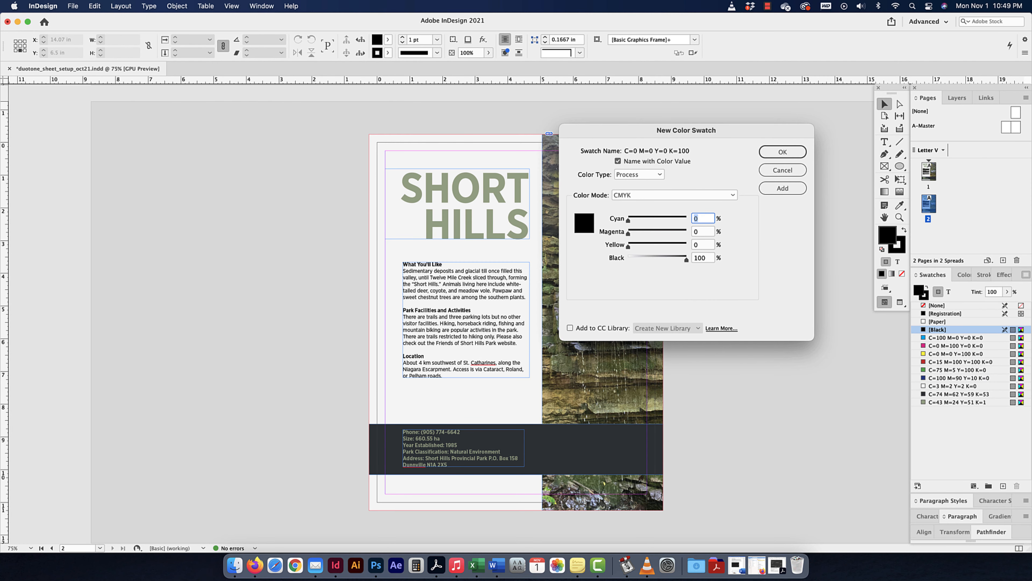
pyautogui.click(691, 195)
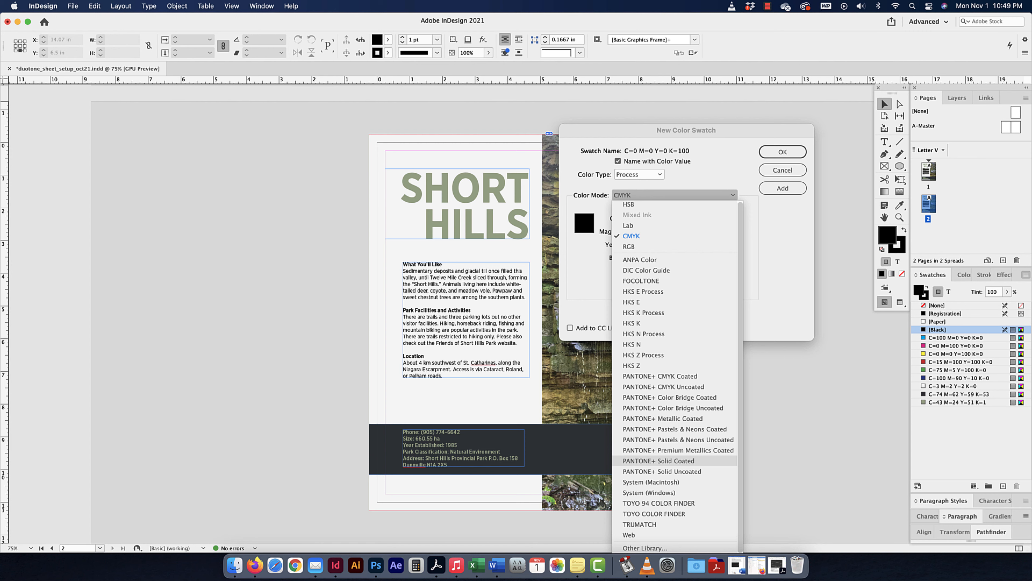
pyautogui.click(670, 460)
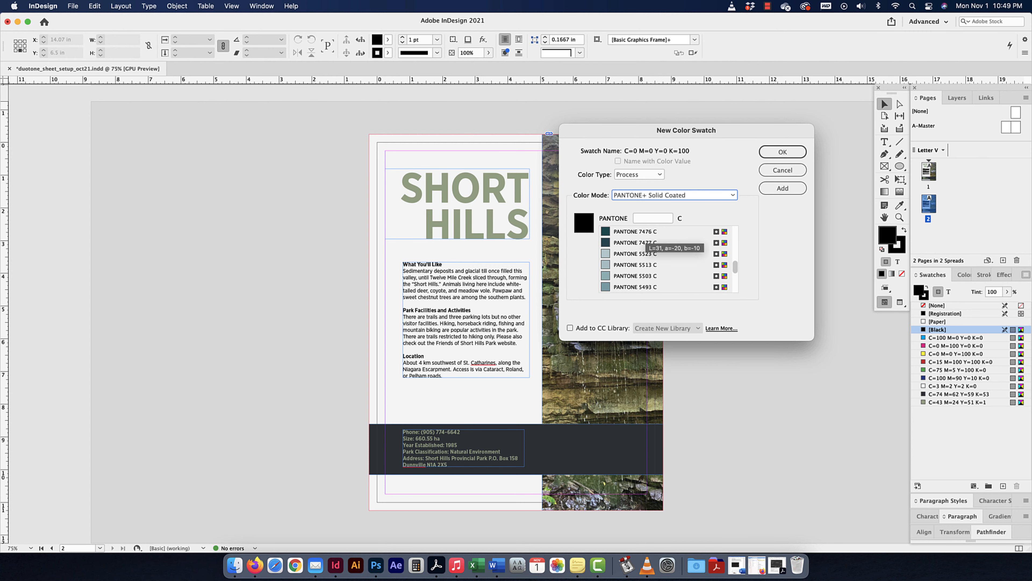
# Find PANTONE 7476 C in the color library, add it as a spot swatch and finish creating swatches.
pyautogui.scroll(10, 666, 260)
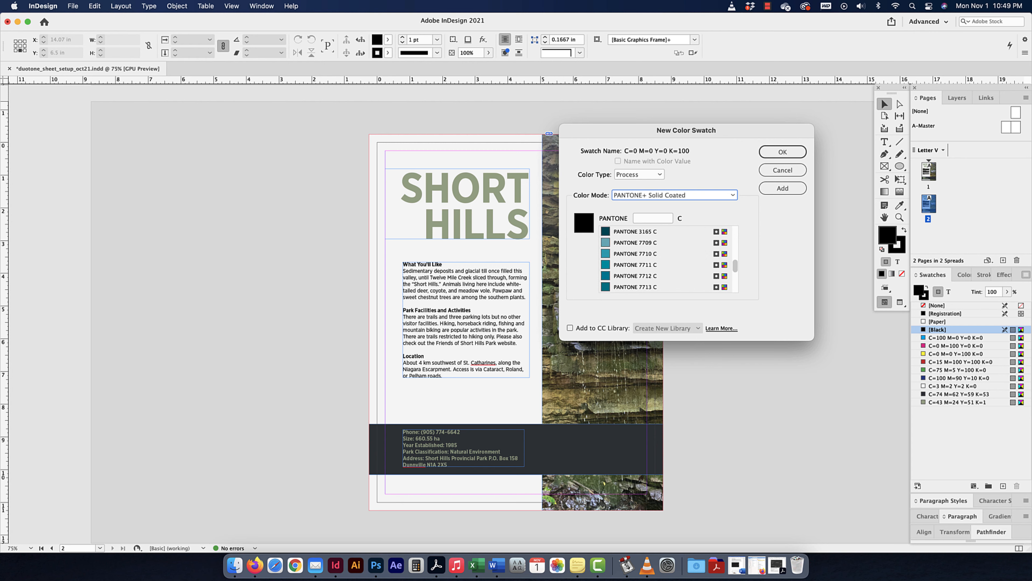
pyautogui.scroll(-20, 667, 261)
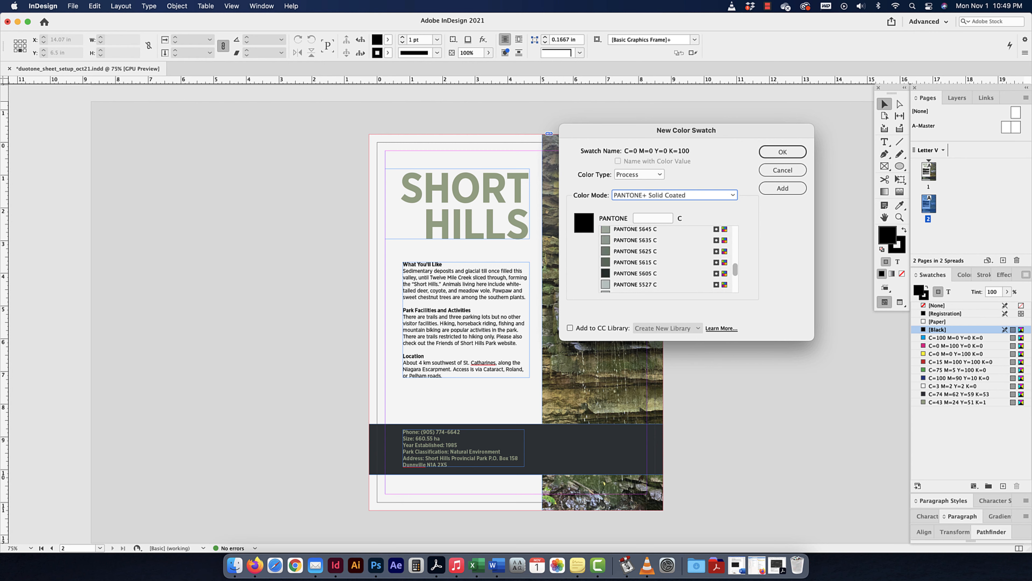
pyautogui.scroll(20, 667, 260)
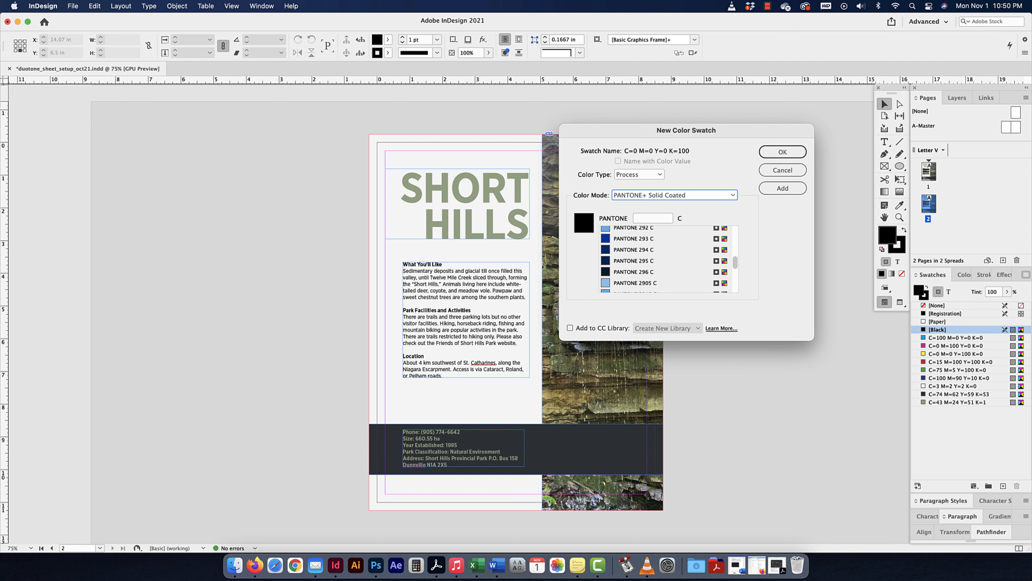
pyautogui.moveTo(735, 262); pyautogui.dragTo(734, 257)
pyautogui.click(652, 218)
pyautogui.write('7476')
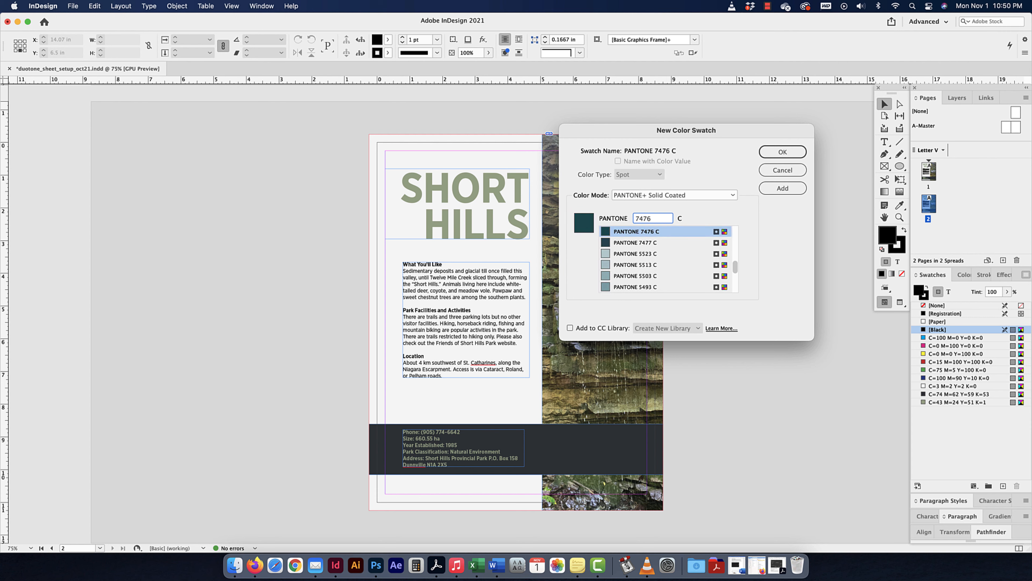
pyautogui.click(782, 187)
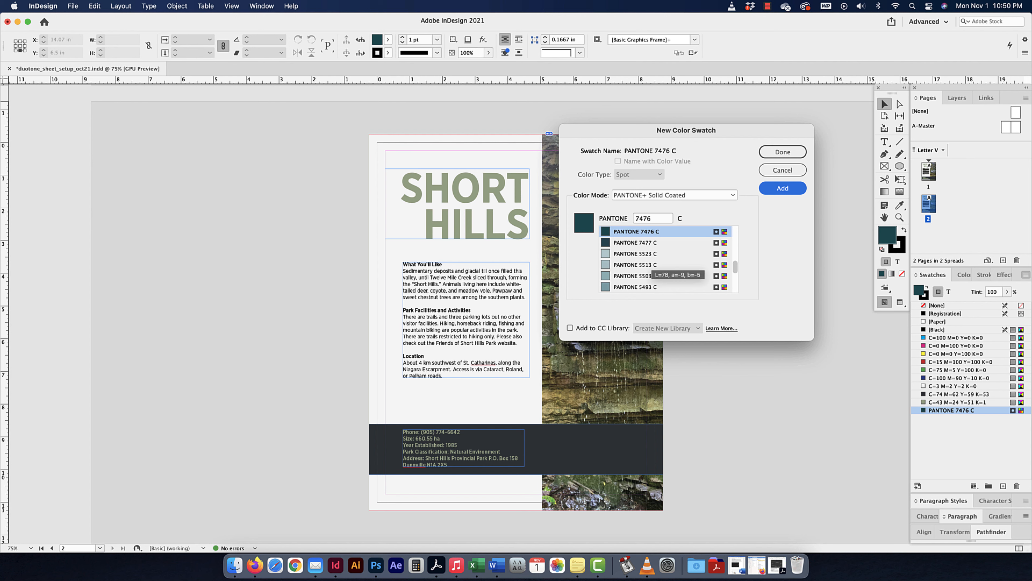
pyautogui.moveTo(735, 267); pyautogui.dragTo(735, 266)
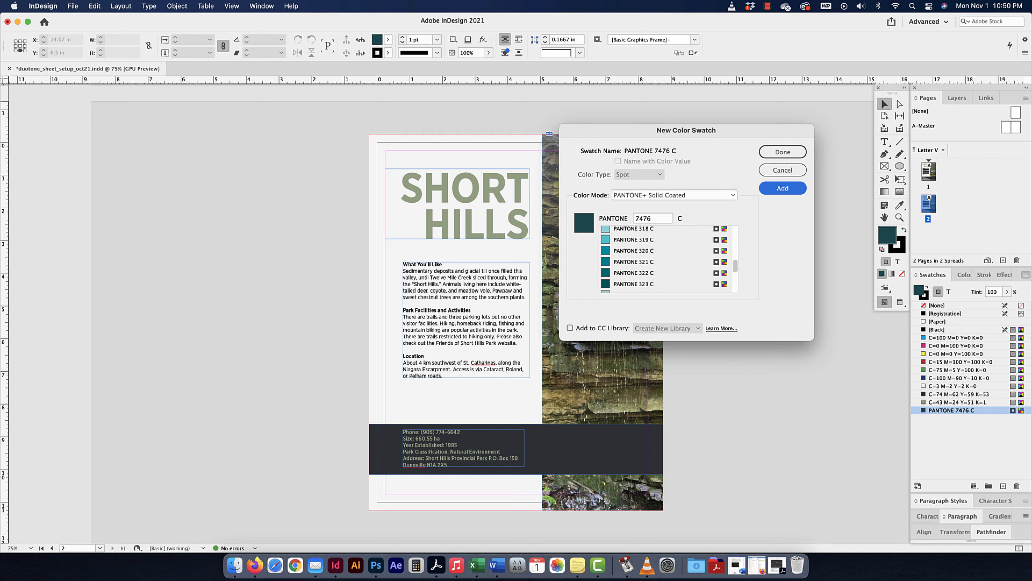
pyautogui.click(783, 152)
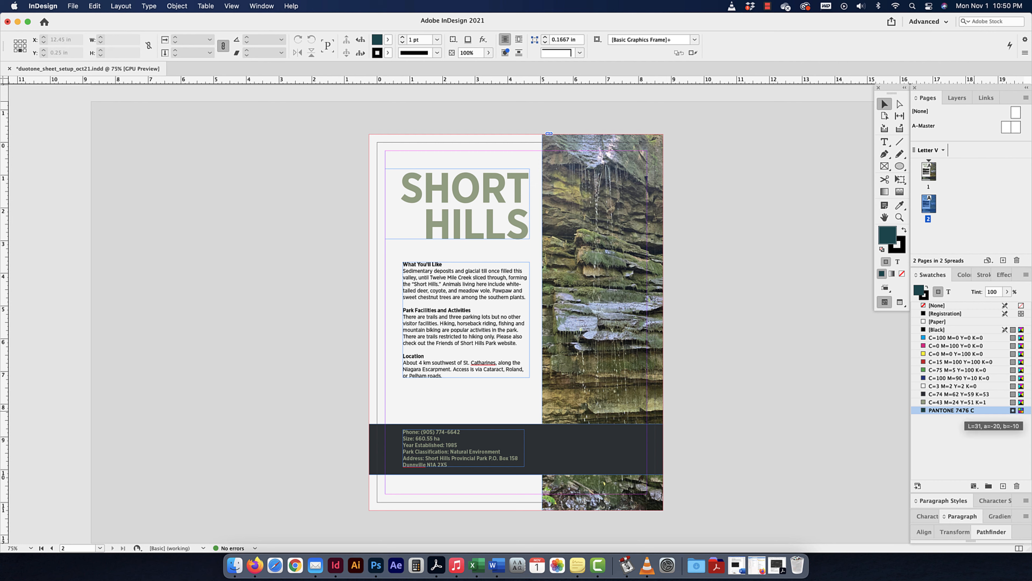
# Color the SHORT HILLS headline text on page 2 with the PANTONE 7476 C swatch.
pyautogui.doubleClick(451, 189)
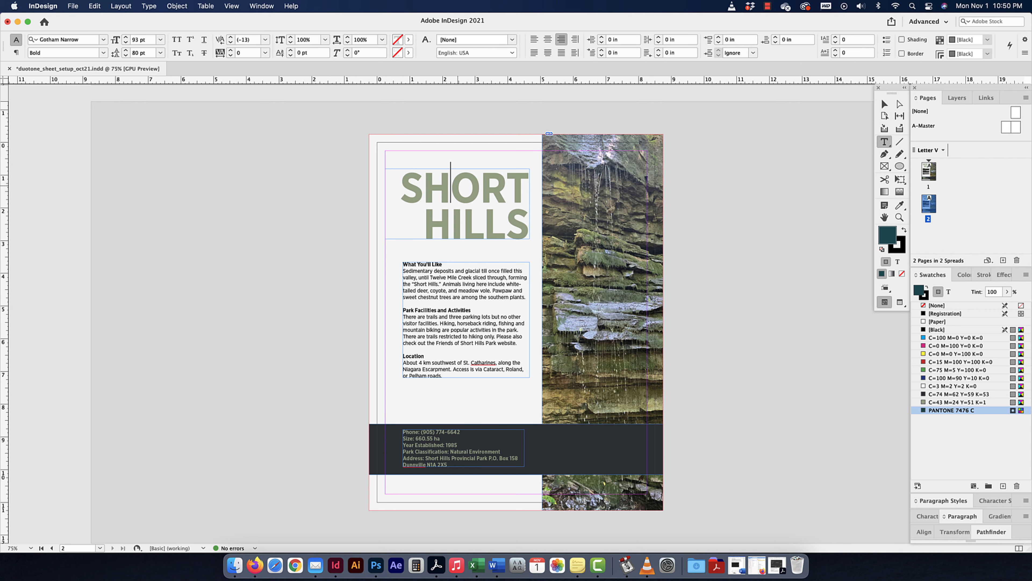
pyautogui.moveTo(402, 189); pyautogui.dragTo(530, 221)
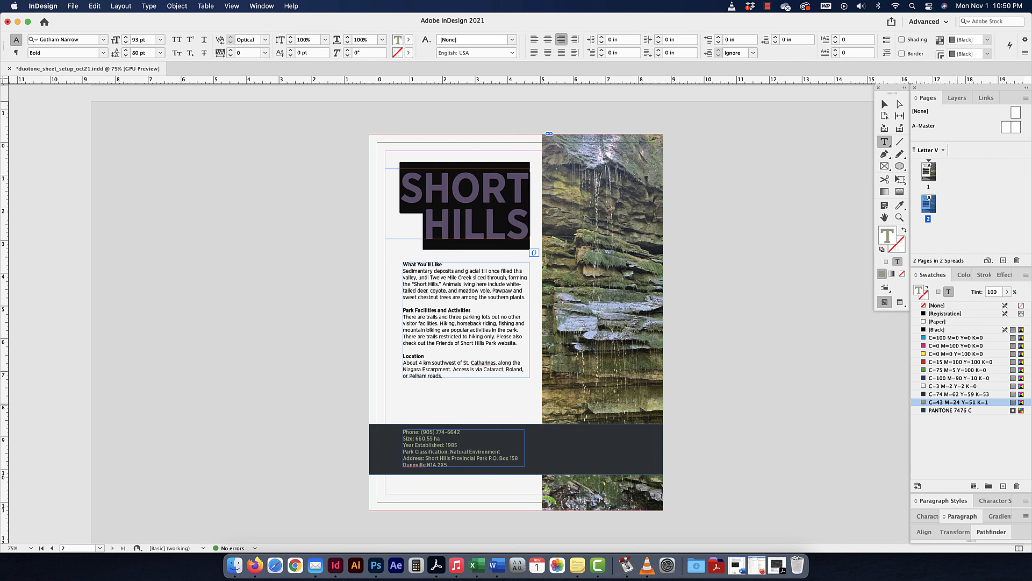
pyautogui.click(954, 410)
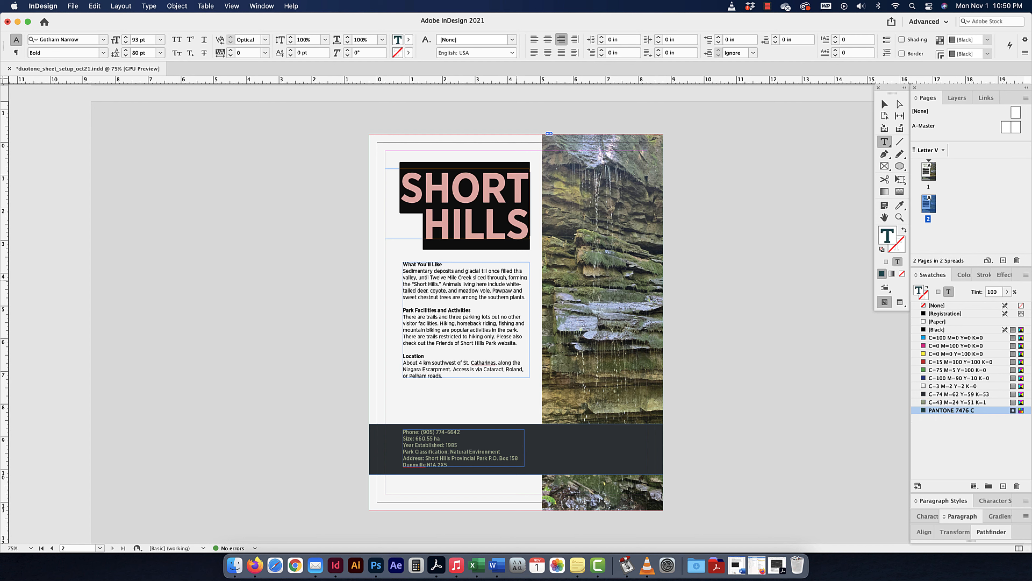
# Color all the body text below the headline on page 2 with PANTONE 7476 C.
pyautogui.click(467, 276)
pyautogui.press('super+a')
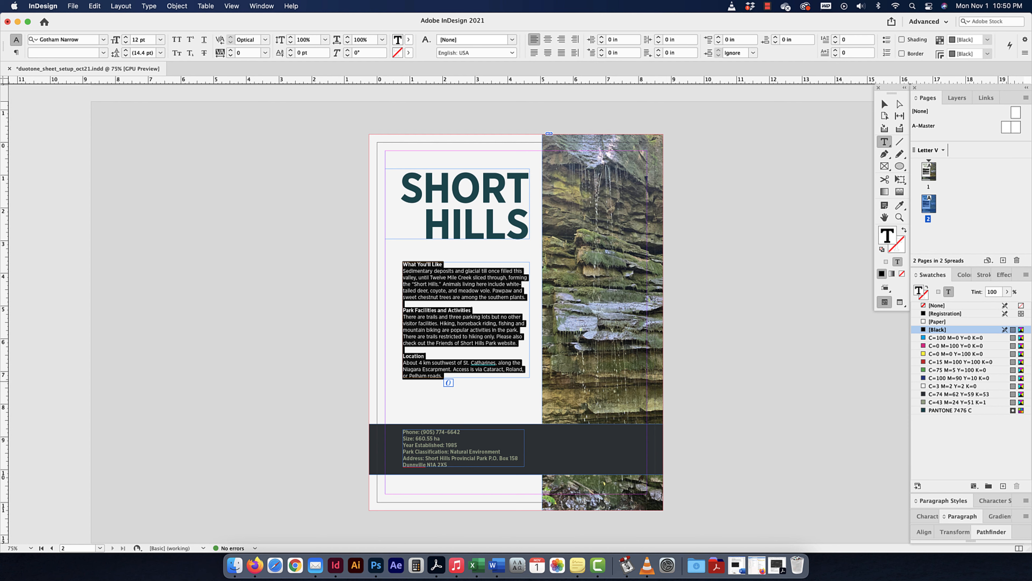
pyautogui.click(955, 411)
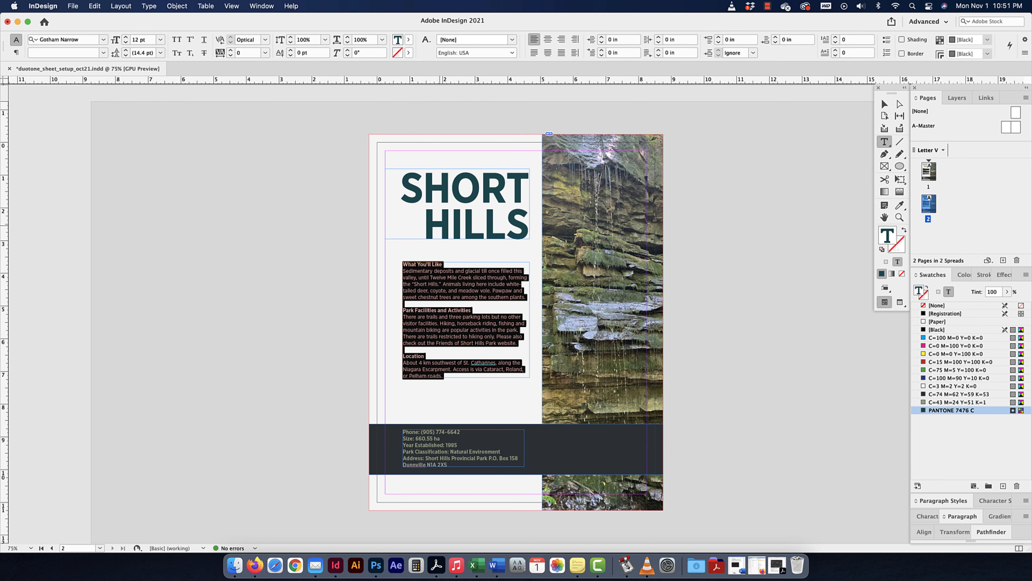
pyautogui.scroll(5, 482, 313)
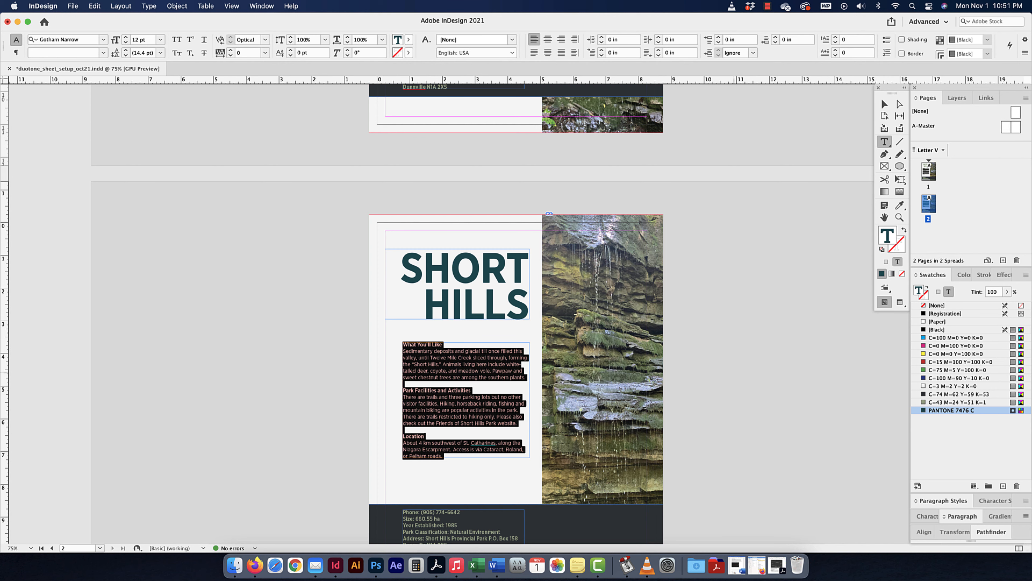
pyautogui.scroll(-2, 482, 313)
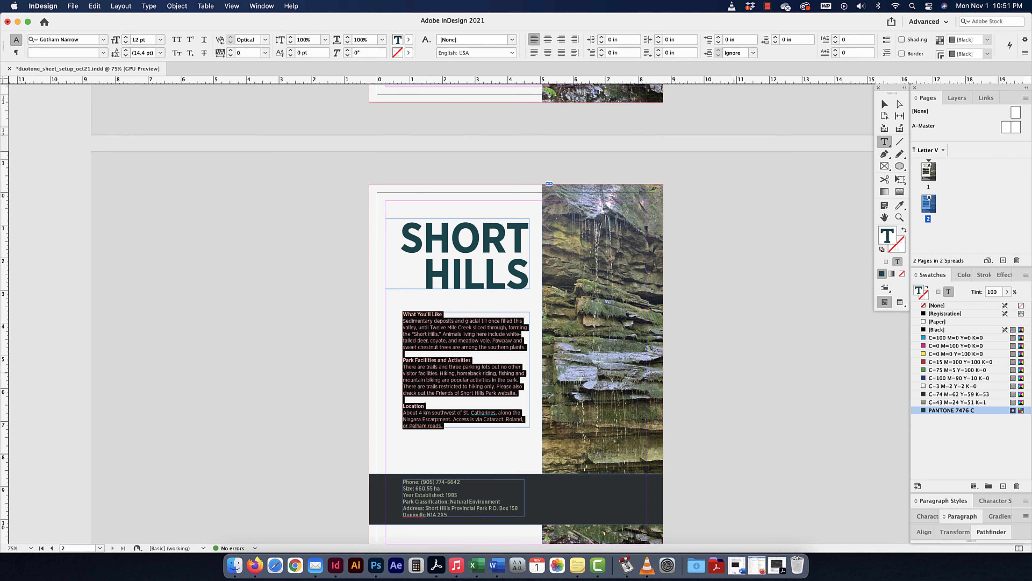
pyautogui.scroll(-3, 482, 313)
# Fill the dark horizontal bar near the bottom of page 2 with PANTONE 7476 C.
pyautogui.click(884, 104)
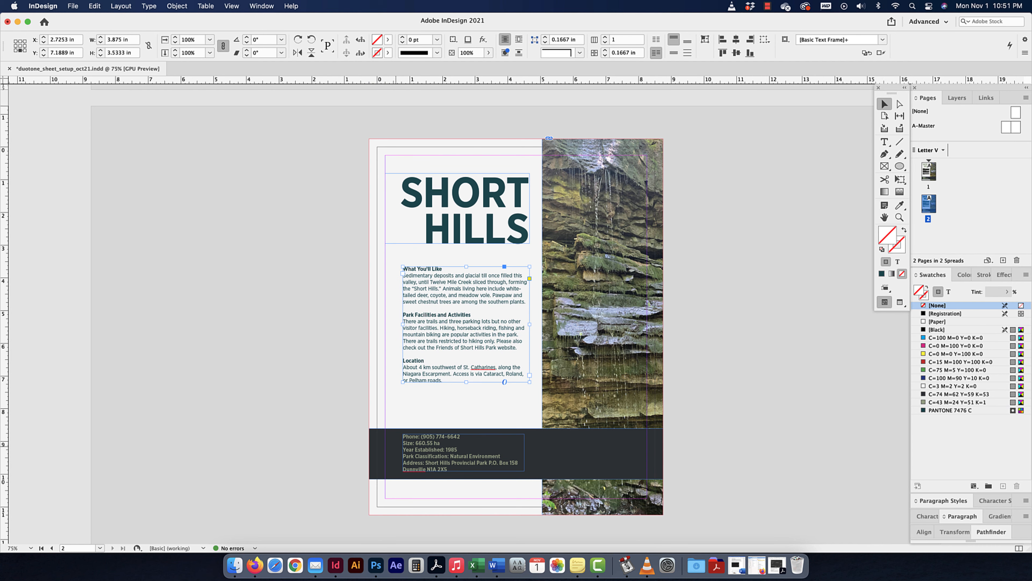
pyautogui.click(396, 446)
pyautogui.click(951, 410)
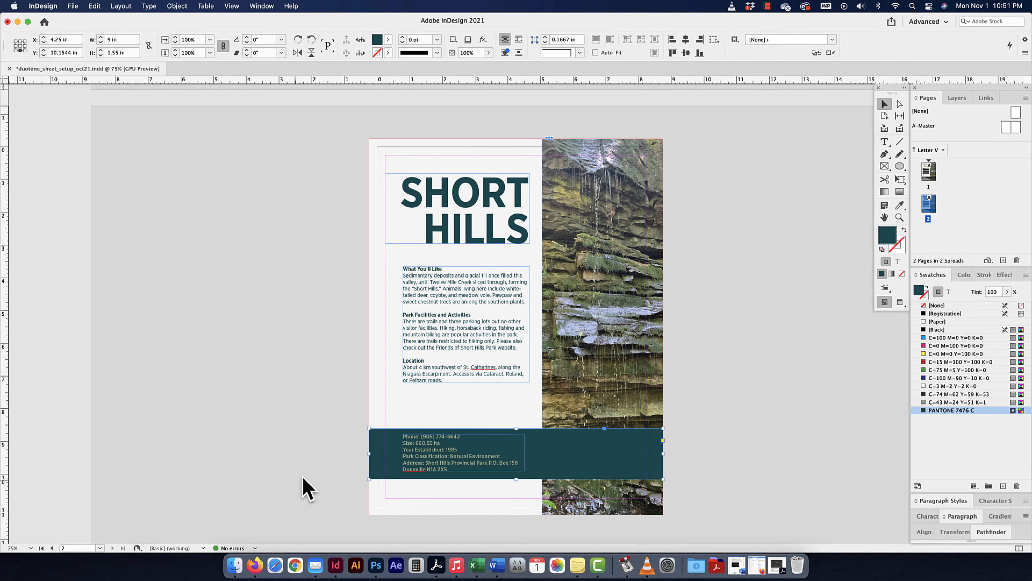
# Color all the park contact details text inside the horizontal bar with PANTONE 7476 C.
pyautogui.doubleClick(451, 472)
pyautogui.press('super+a')
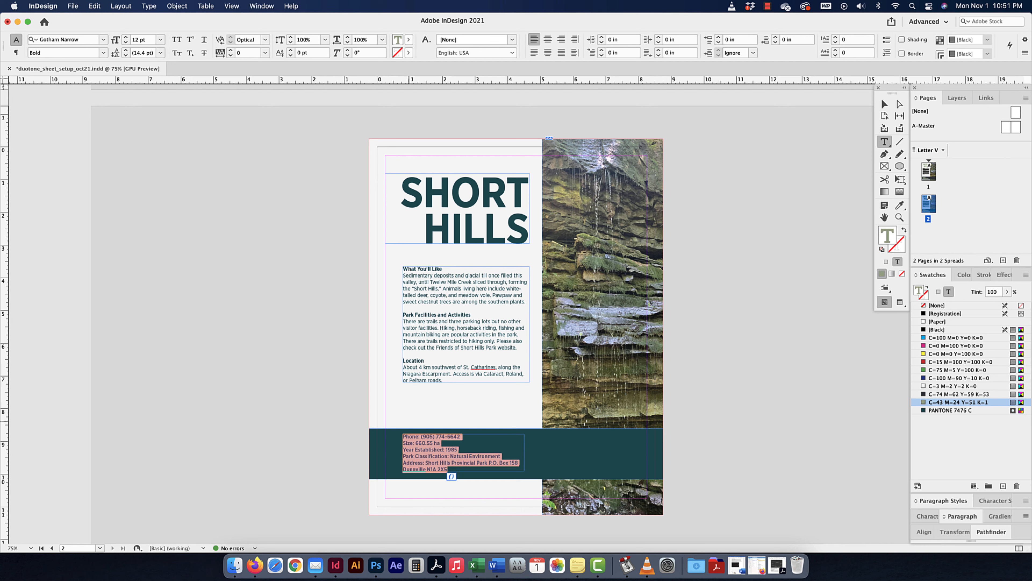
pyautogui.click(951, 410)
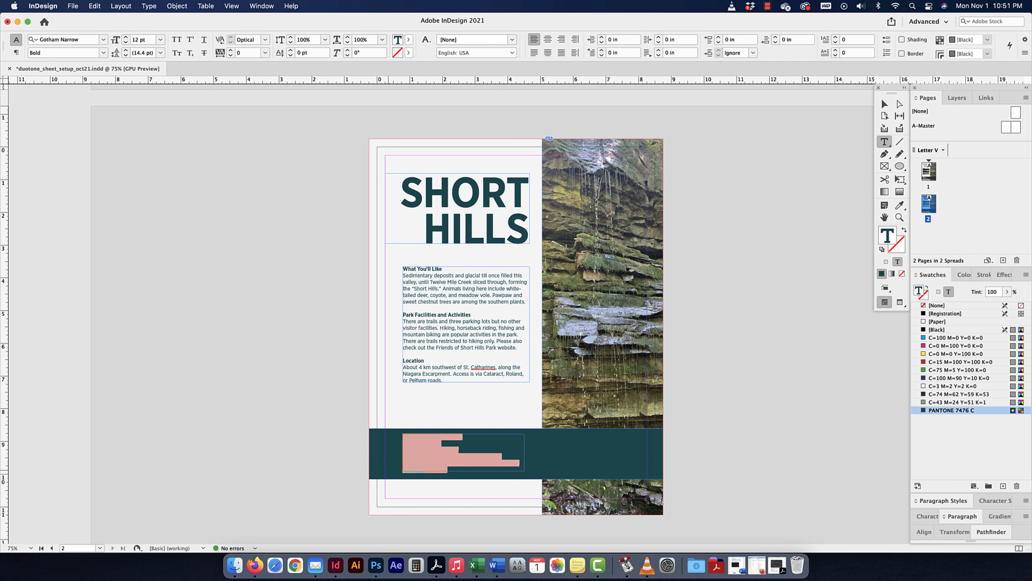
pyautogui.click(462, 455)
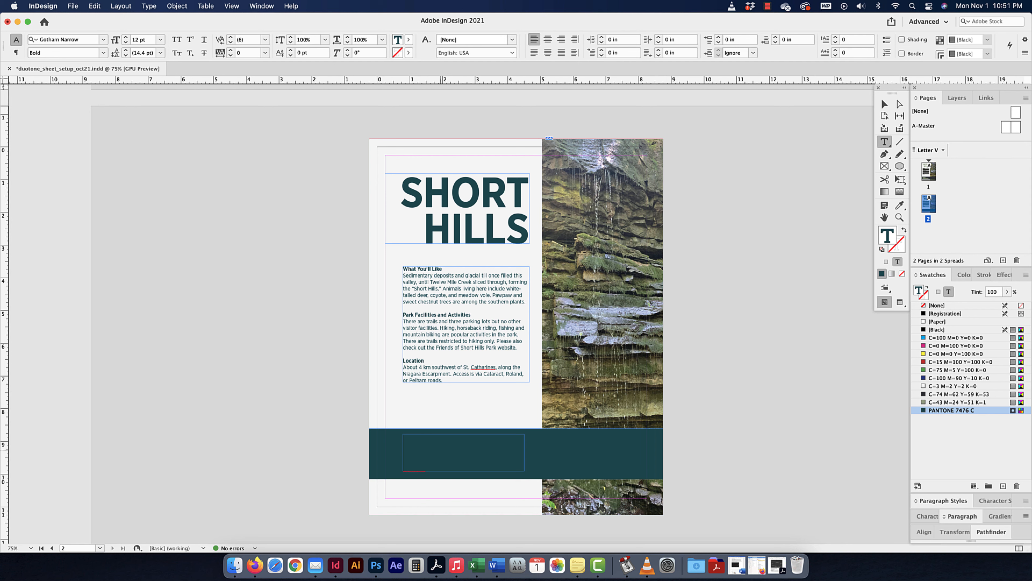
# Set the tint of all the contact details text in the bar to 50%.
pyautogui.press('super+a')
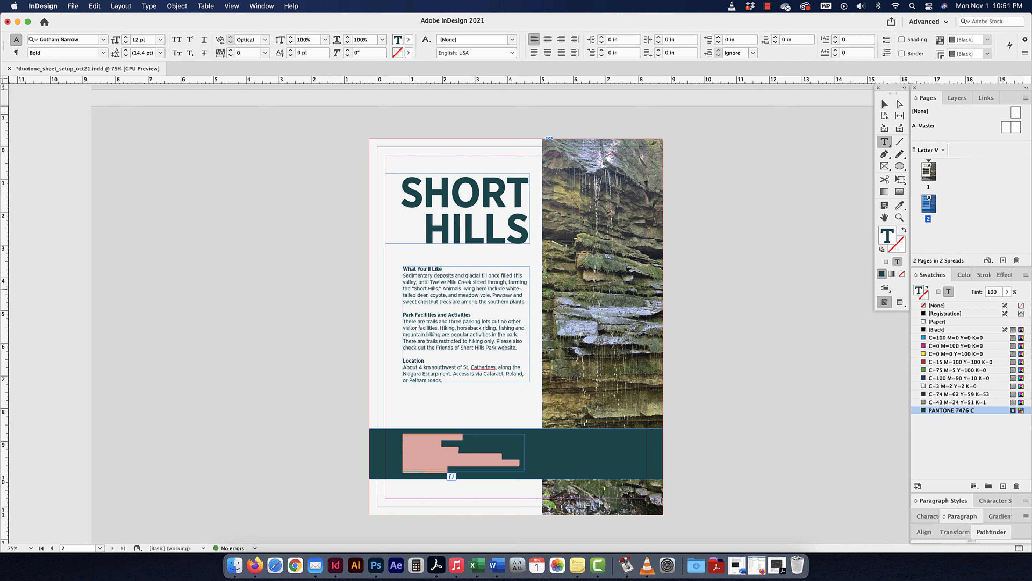
pyautogui.moveTo(1000, 290); pyautogui.dragTo(981, 292)
pyautogui.write('50')
pyautogui.press('BackSpace')
pyautogui.press('Return')
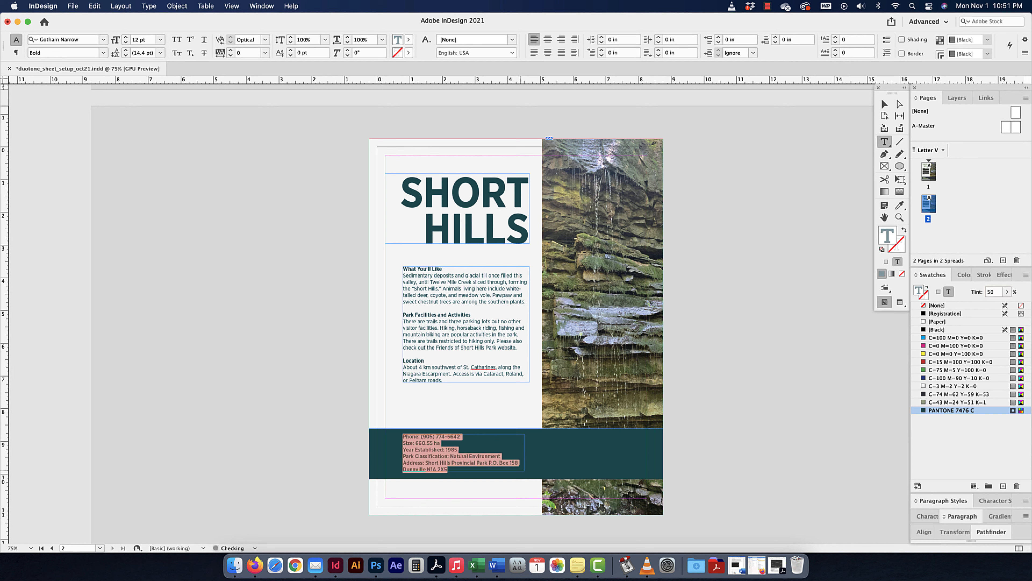
pyautogui.press('super+shift+a')
pyautogui.click(458, 454)
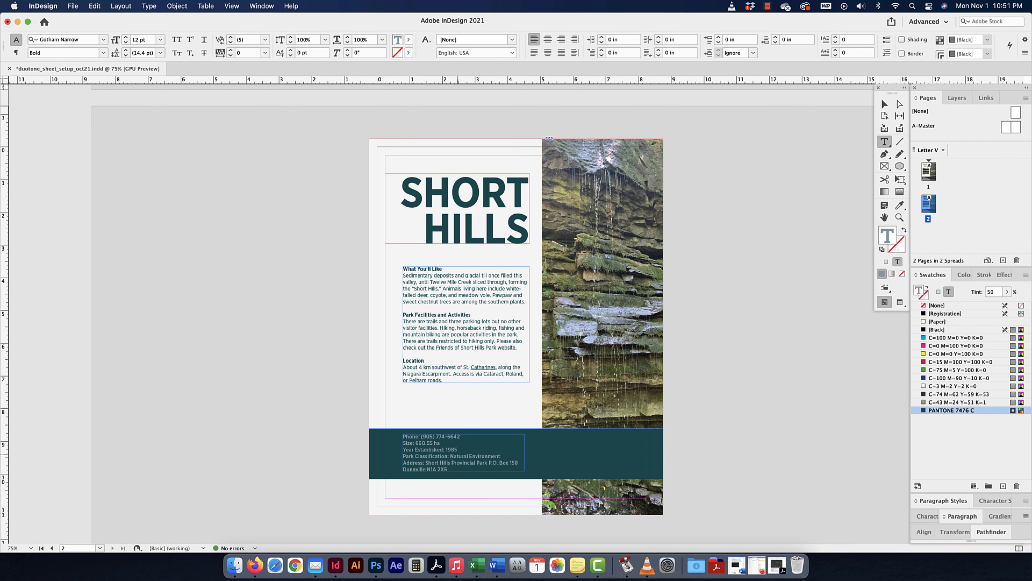
# Fill the light background frame covering page 2 with PANTONE 7476 C.
pyautogui.scroll(10, 482, 313)
pyautogui.scroll(-10, 482, 313)
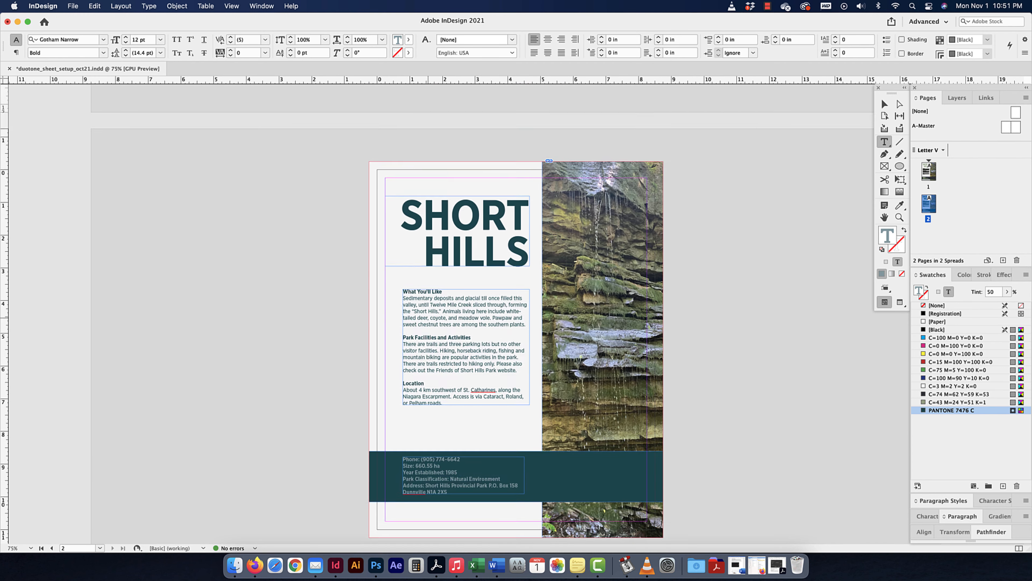
pyautogui.moveTo(468, 447); pyautogui.dragTo(401, 414)
pyautogui.click(444, 436)
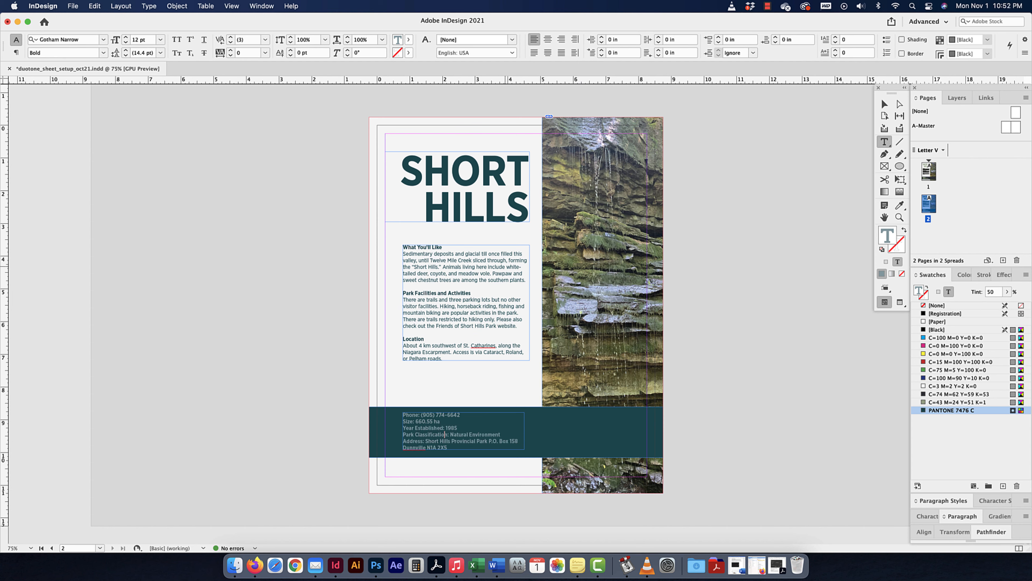
pyautogui.click(885, 104)
pyautogui.click(504, 119)
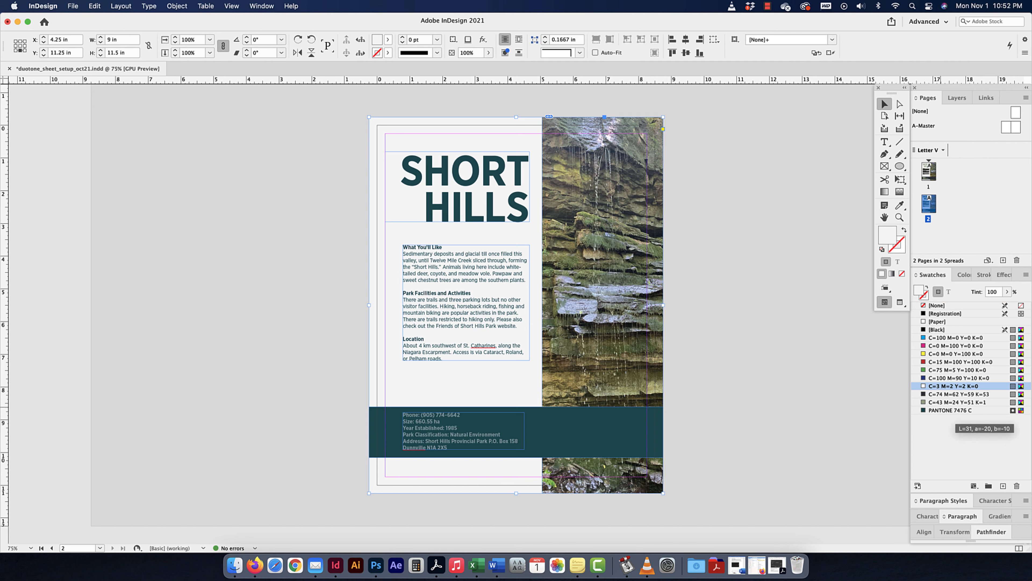
pyautogui.click(951, 410)
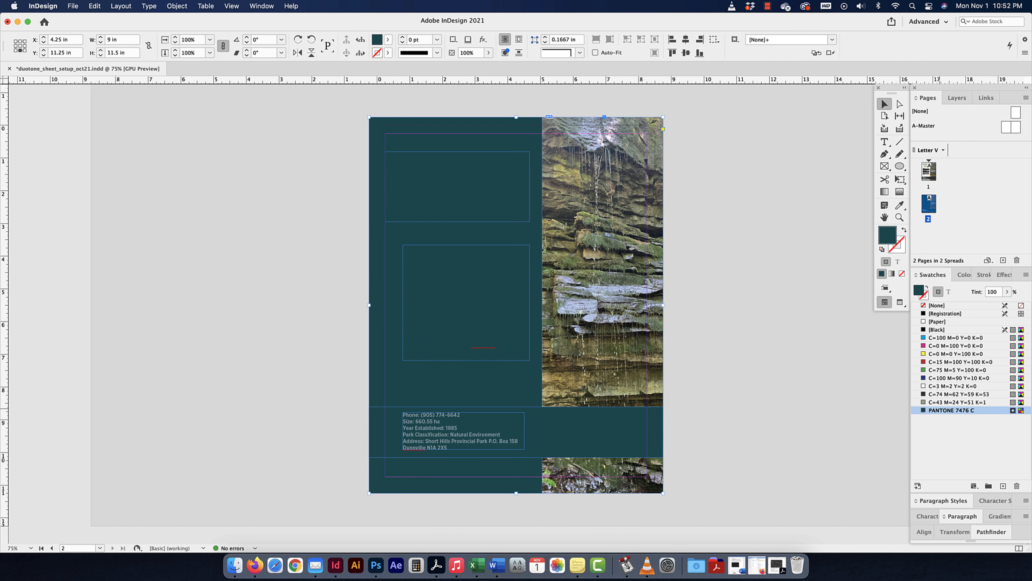
# Set the tint of the page 2 background frame to 5%.
pyautogui.click(993, 292)
pyautogui.write('5')
pyautogui.press('Return')
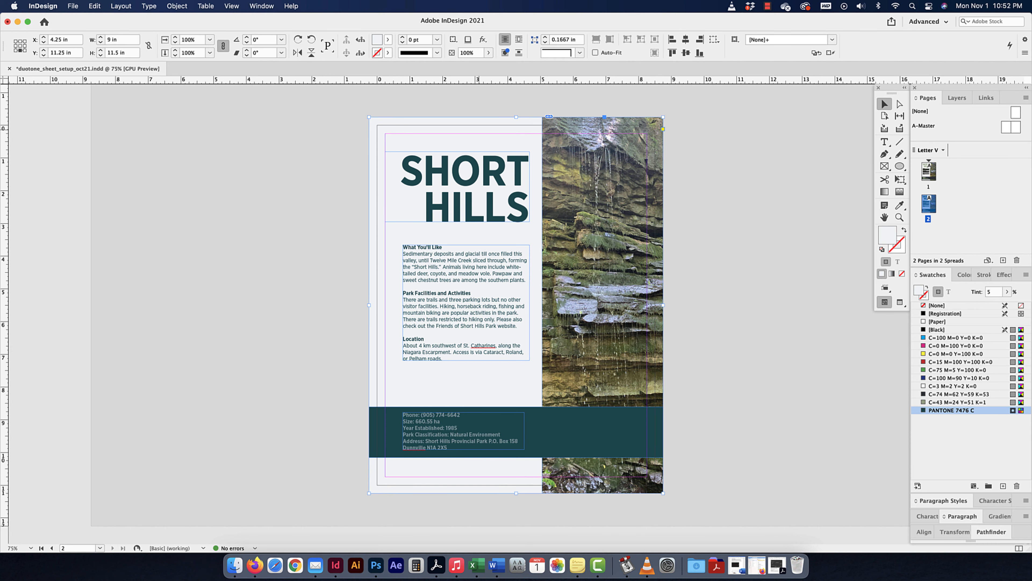
pyautogui.scroll(3, 480, 313)
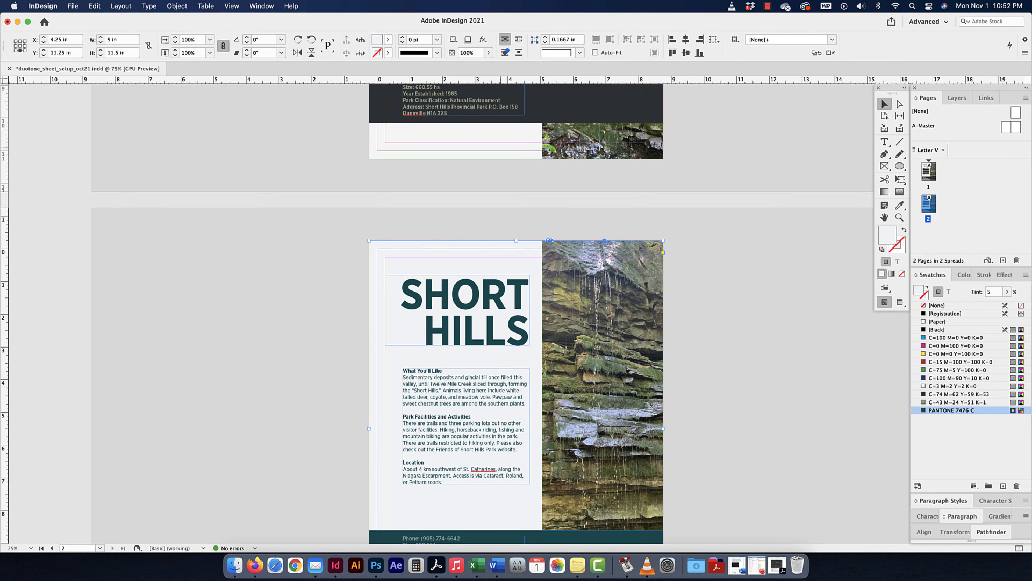
pyautogui.scroll(-3, 516, 314)
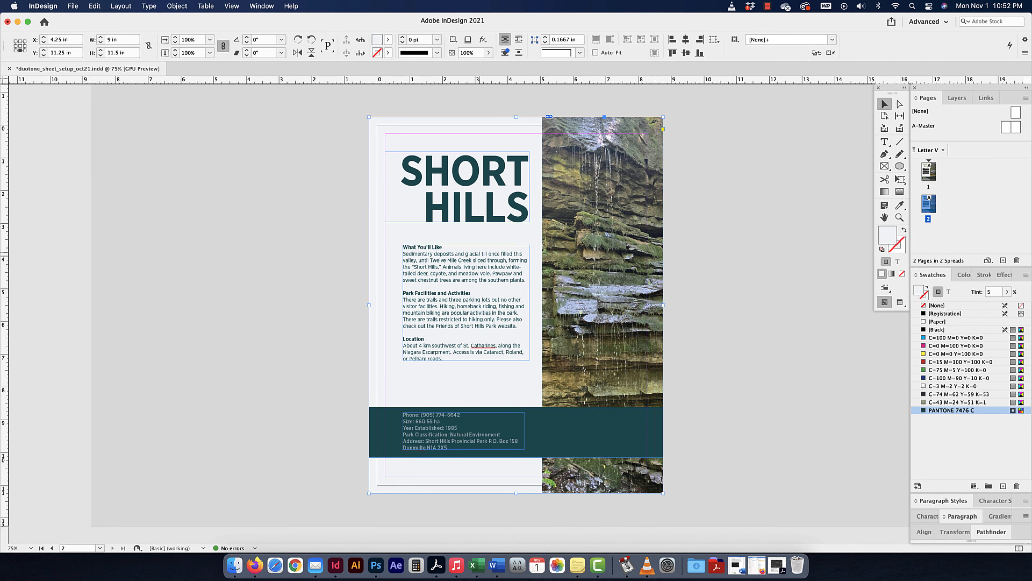
# Deselect the background frame and select the waterfall photo on page 2.
pyautogui.press('super+shift+a')
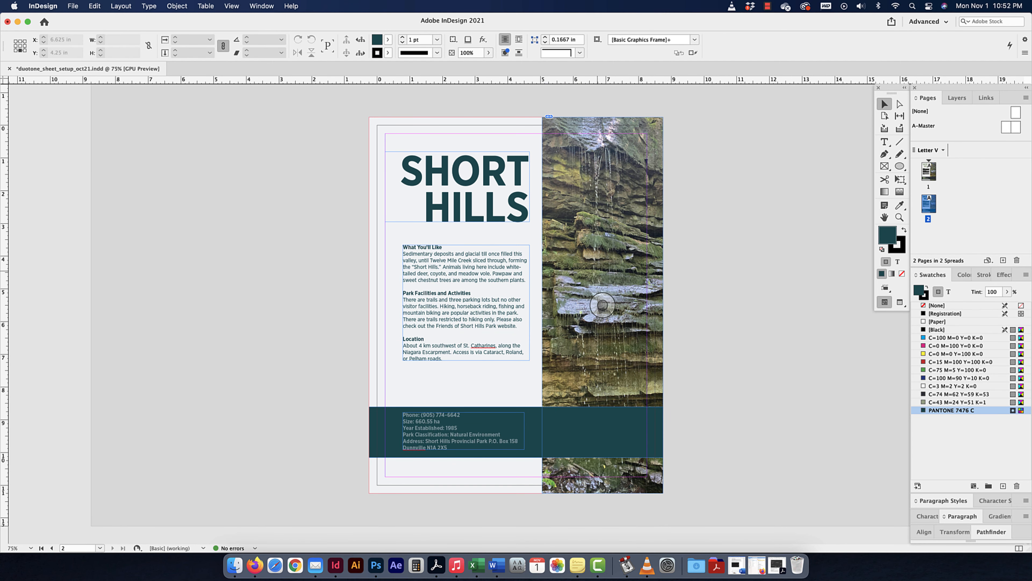
pyautogui.click(626, 234)
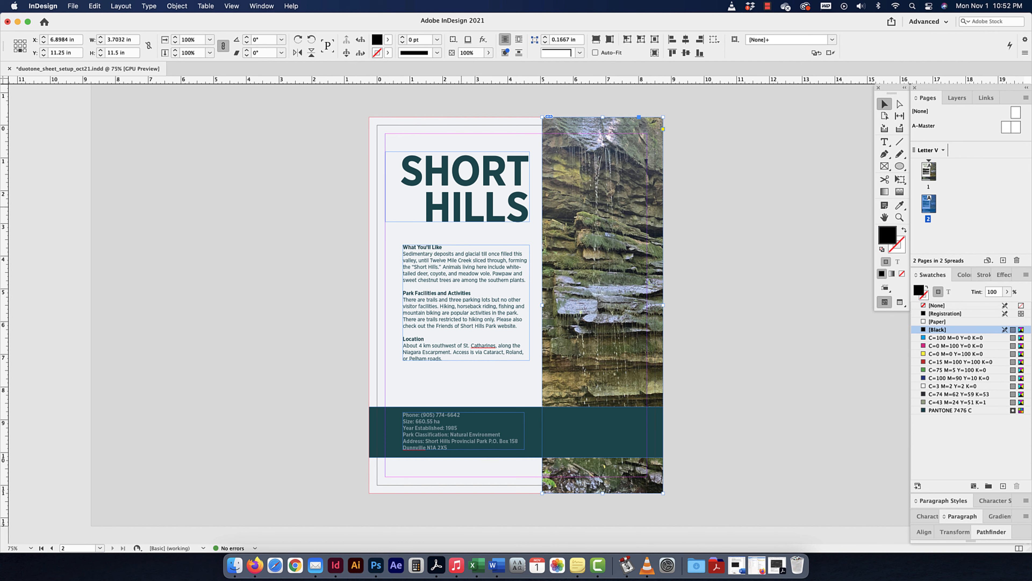
pyautogui.scroll(1, 517, 305)
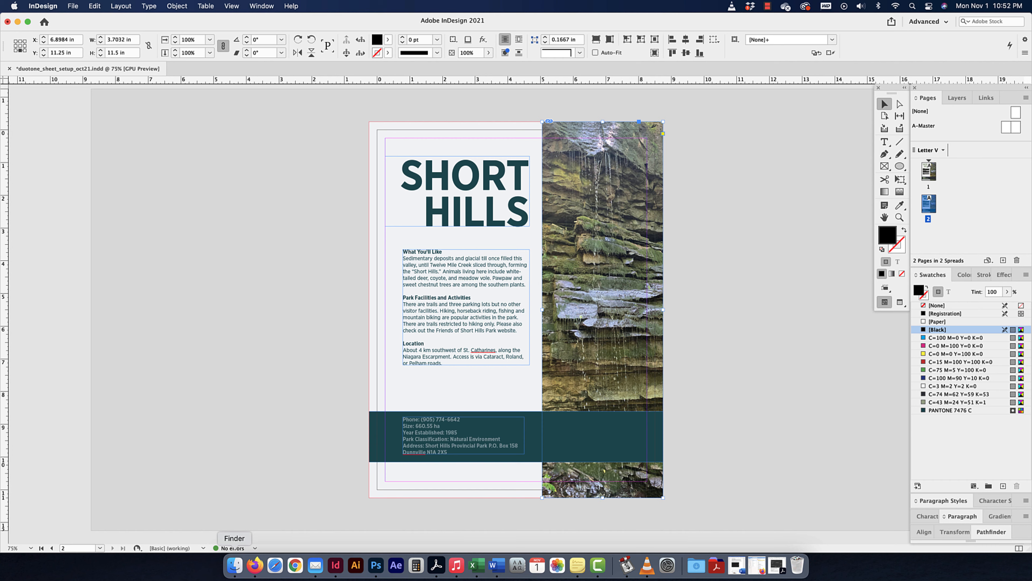
# Switch to Finder and browse from OneDrive - NC through niagara, 2021 and DSGN1168 to the w5 folder.
pyautogui.click(234, 566)
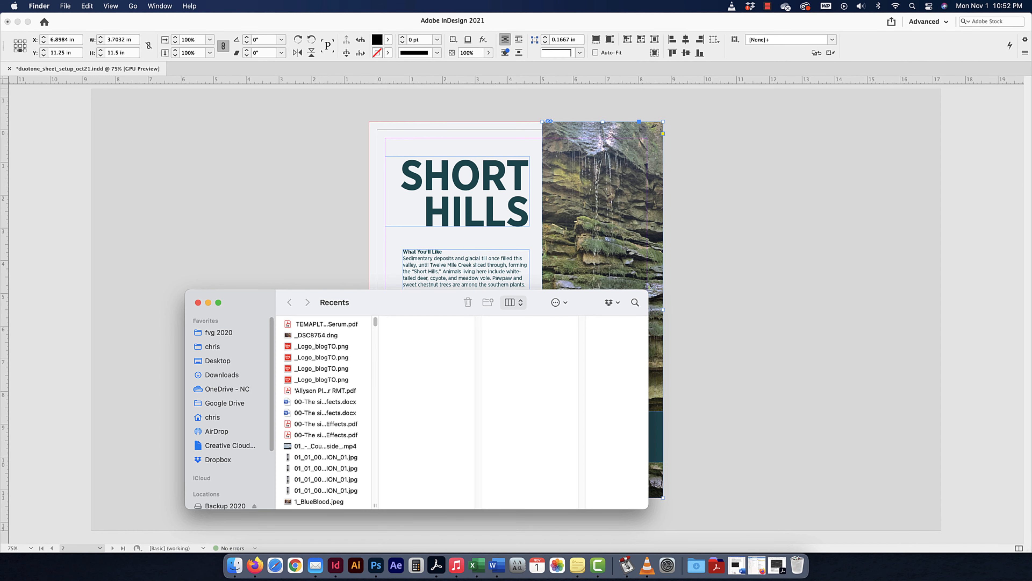
pyautogui.click(226, 389)
pyautogui.press('Down')
pyautogui.press('Down')
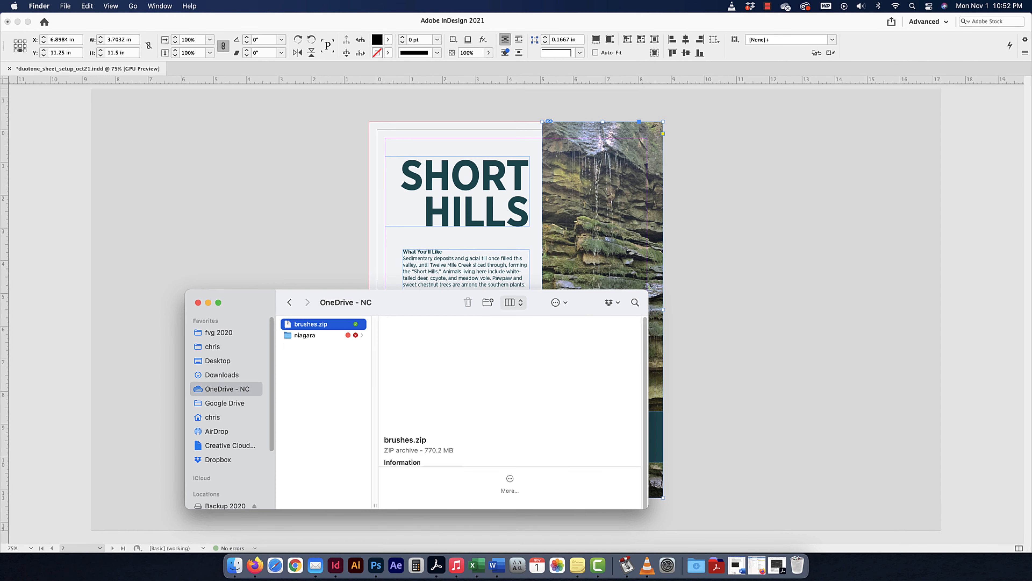
pyautogui.press('Right')
pyautogui.press('Right')
pyautogui.press('Down')
pyautogui.press('Right')
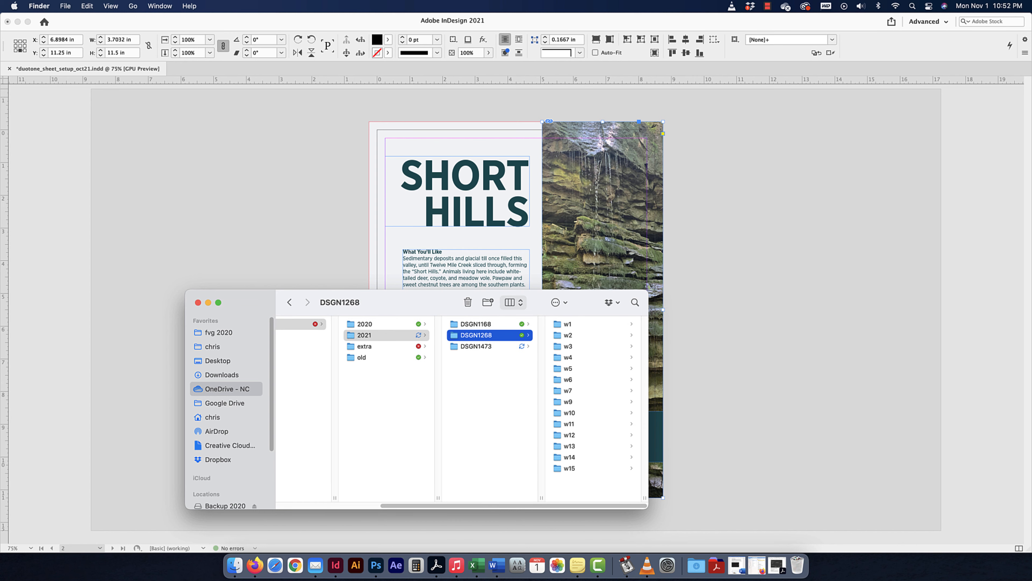
pyautogui.press('Right')
pyautogui.press('Down')
pyautogui.press('Down')
pyautogui.press('Down')
pyautogui.press('Down')
pyautogui.press('Down')
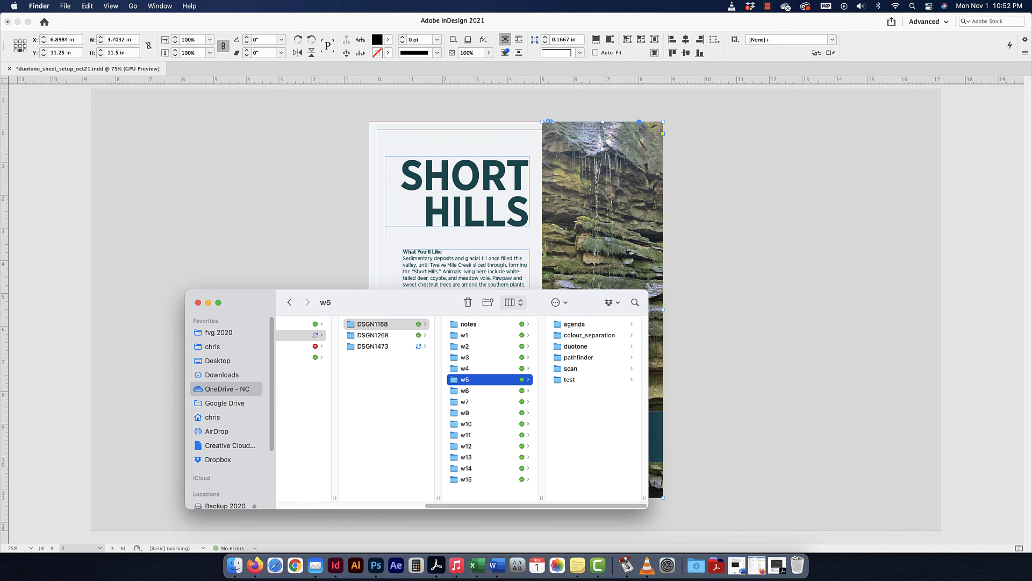
# Open short hills_cmyk.tif from the links folder inside duotone in Photoshop.
pyautogui.press('Right')
pyautogui.press('Down')
pyautogui.press('Down')
pyautogui.press('Right')
pyautogui.press('Down')
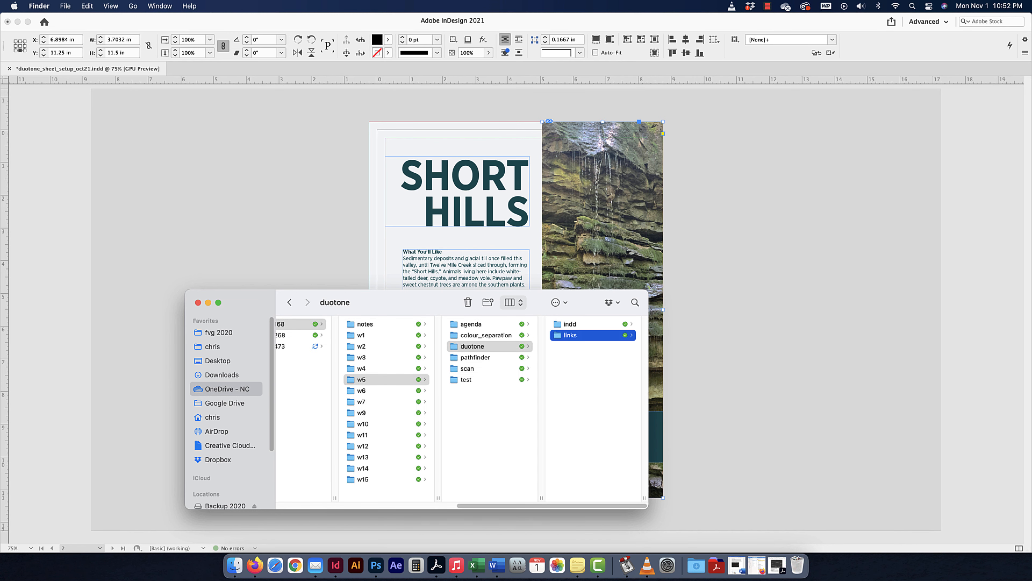
pyautogui.press('Right')
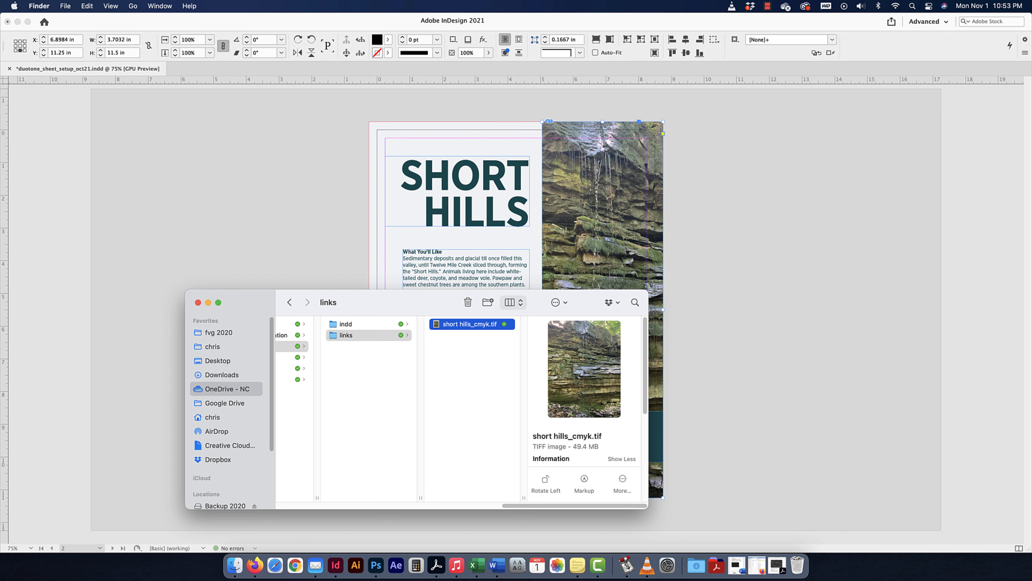
pyautogui.moveTo(471, 324); pyautogui.dragTo(376, 564)
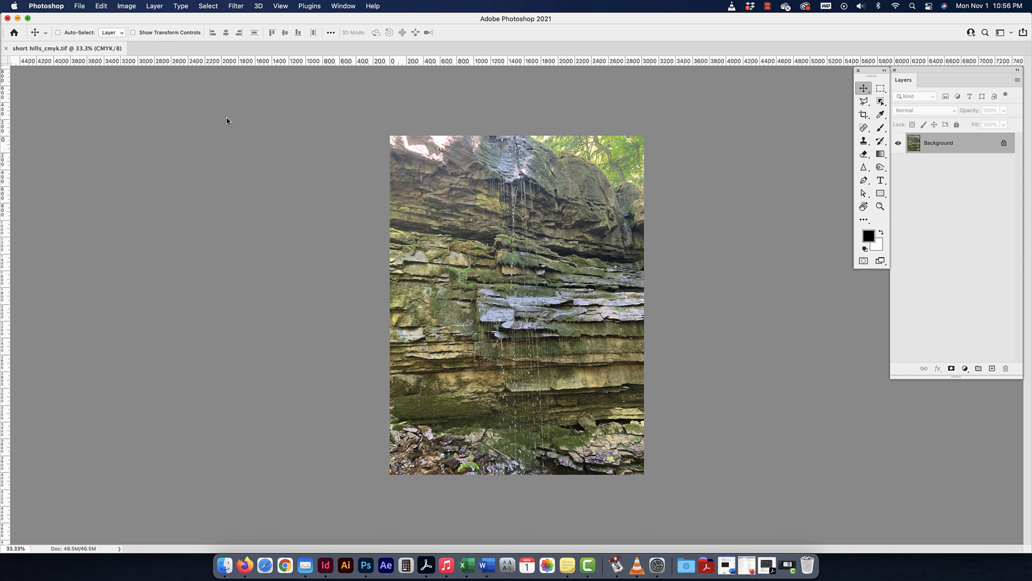
# Convert the CMYK waterfall photo to Grayscale mode.
pyautogui.click(127, 7)
pyautogui.press('Down')
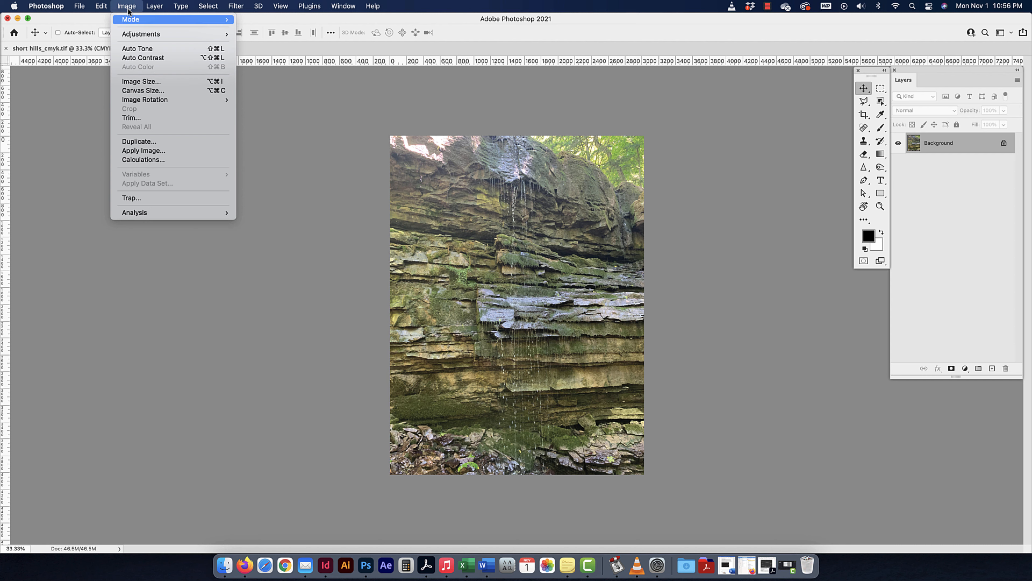
pyautogui.press('Right')
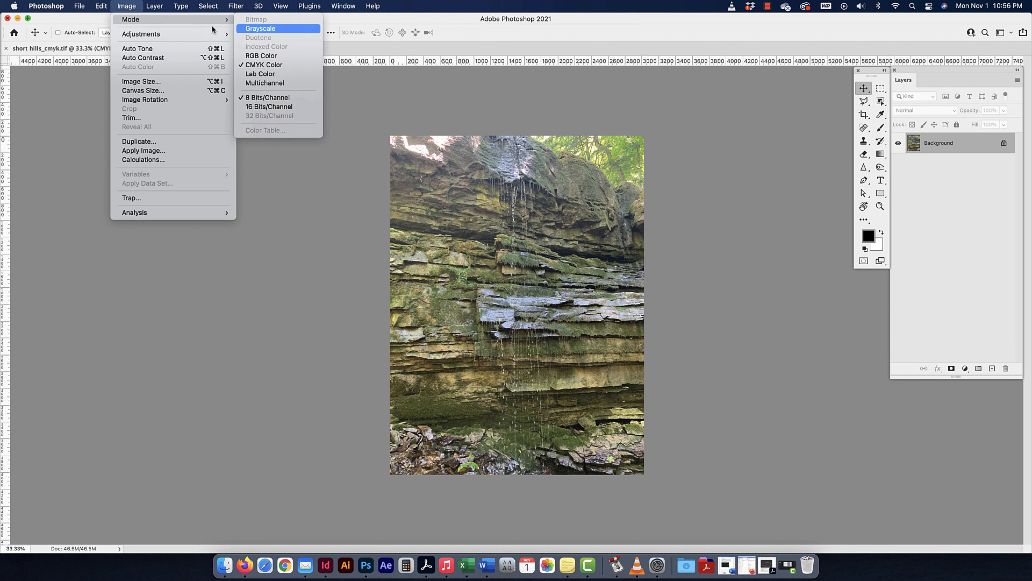
pyautogui.click(267, 29)
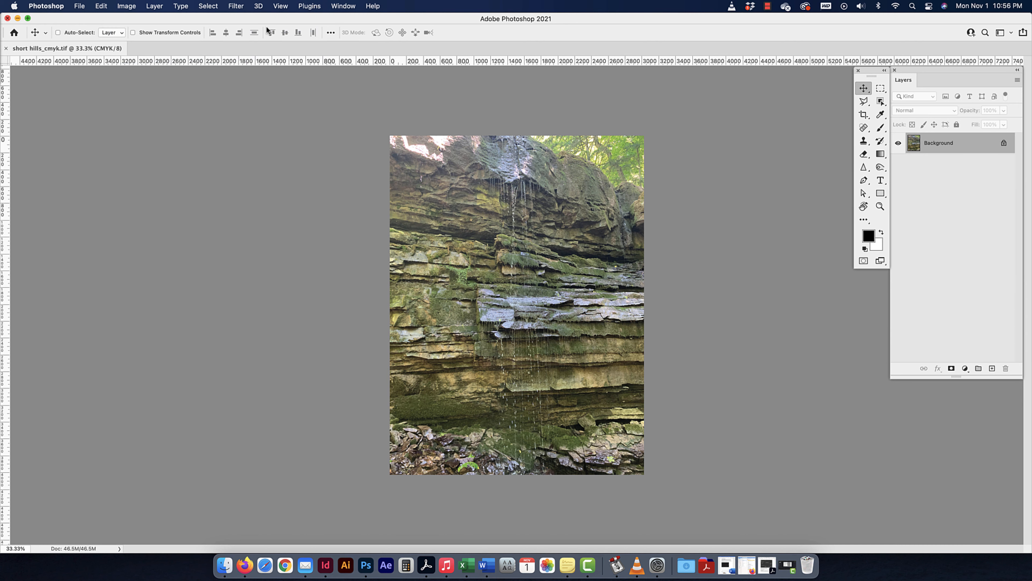
# Start converting the grayscale photo to Duotone mode, bringing up its duotone options.
pyautogui.click(126, 6)
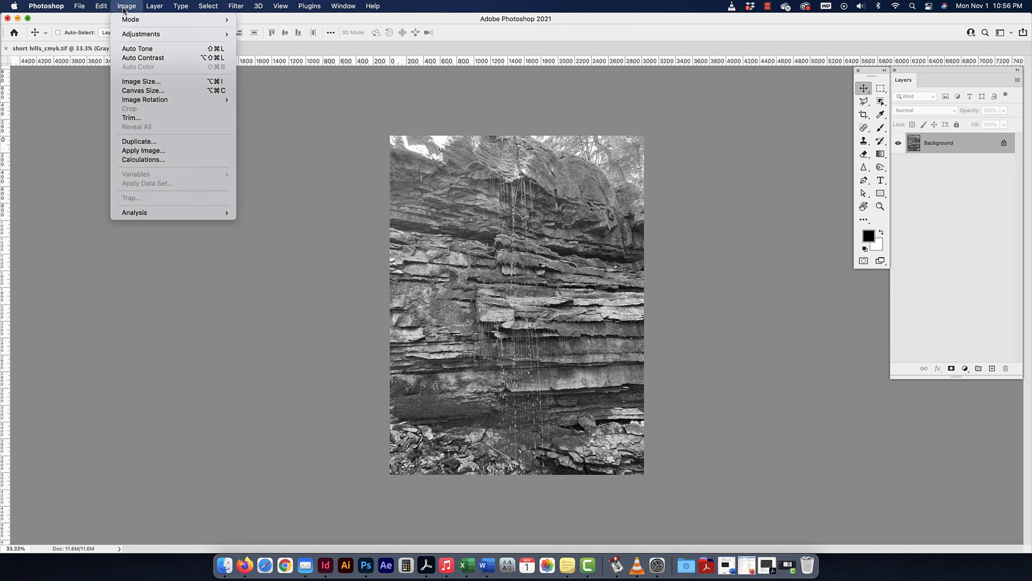
pyautogui.moveTo(124, 22)
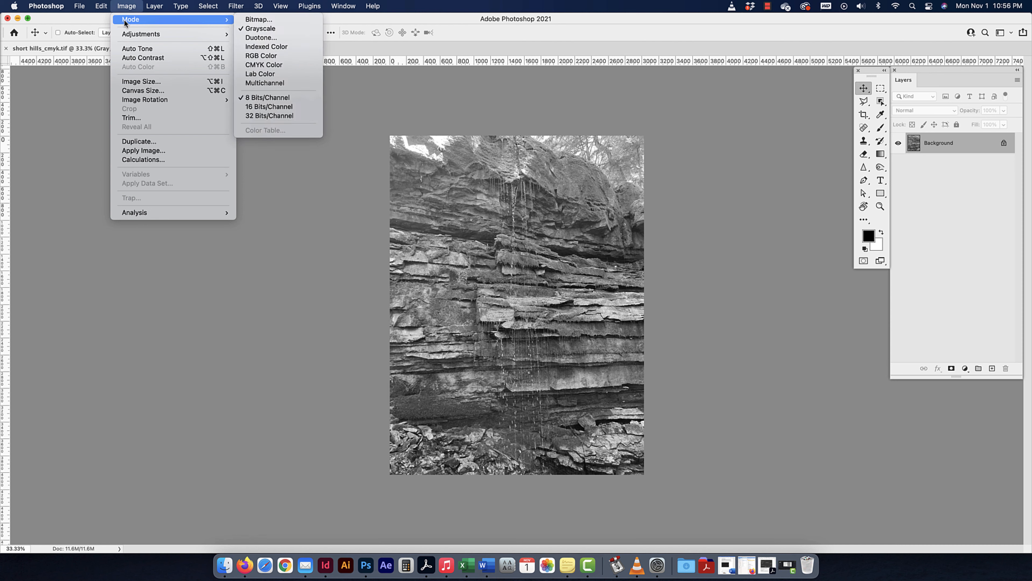
pyautogui.click(262, 37)
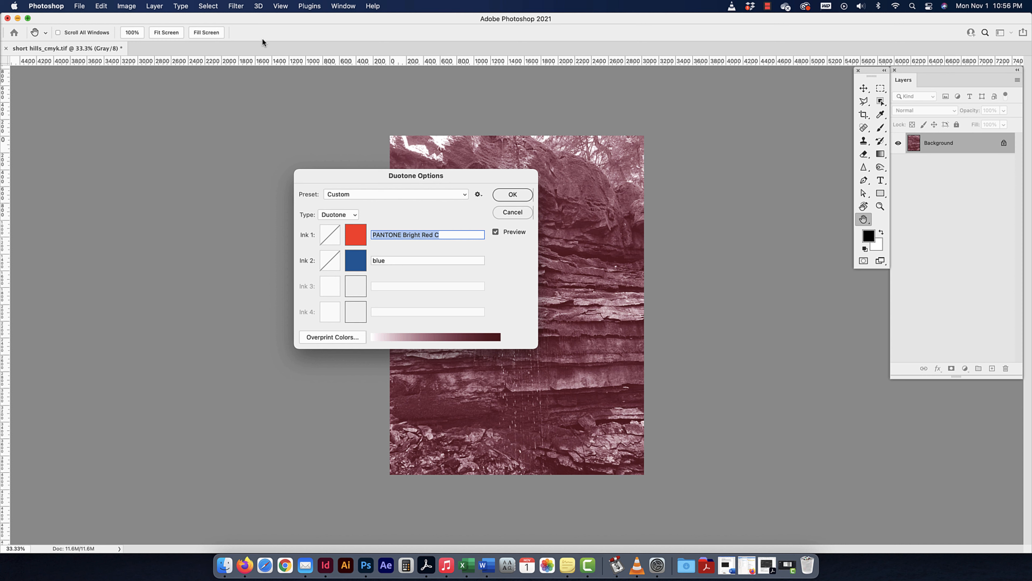
pyautogui.click(348, 213)
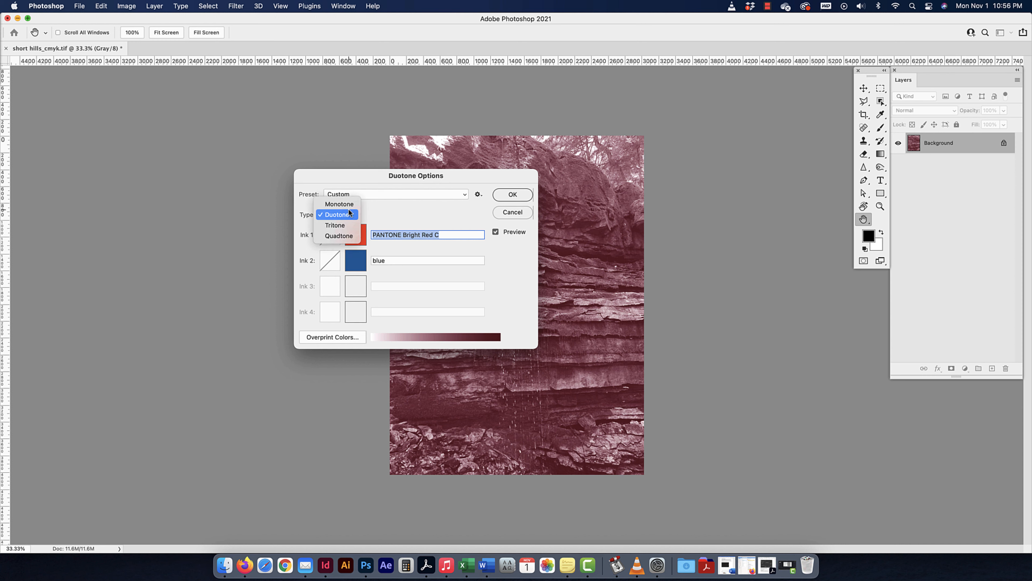
pyautogui.click(349, 213)
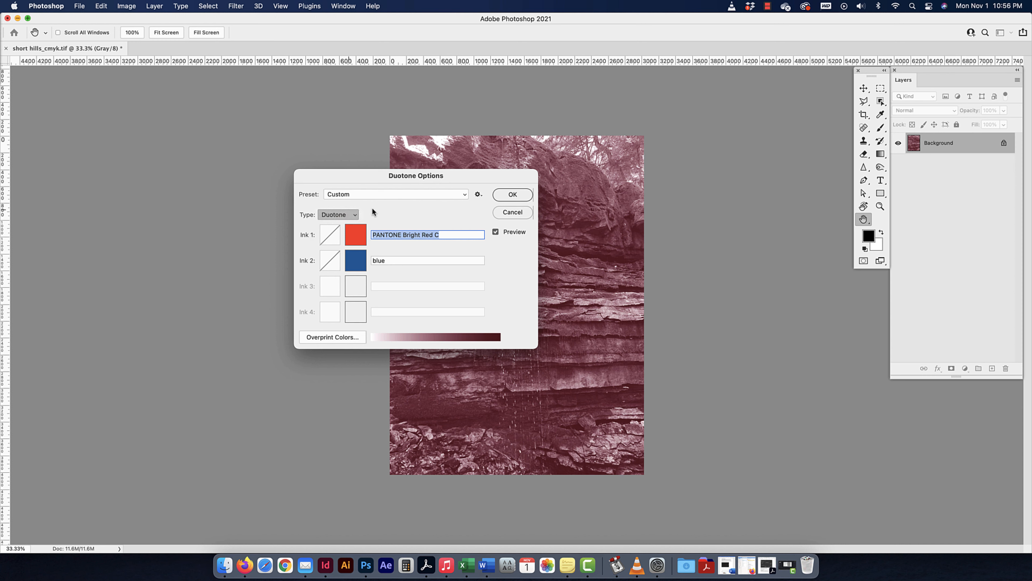
pyautogui.click(392, 194)
pyautogui.scroll(5, 433, 203)
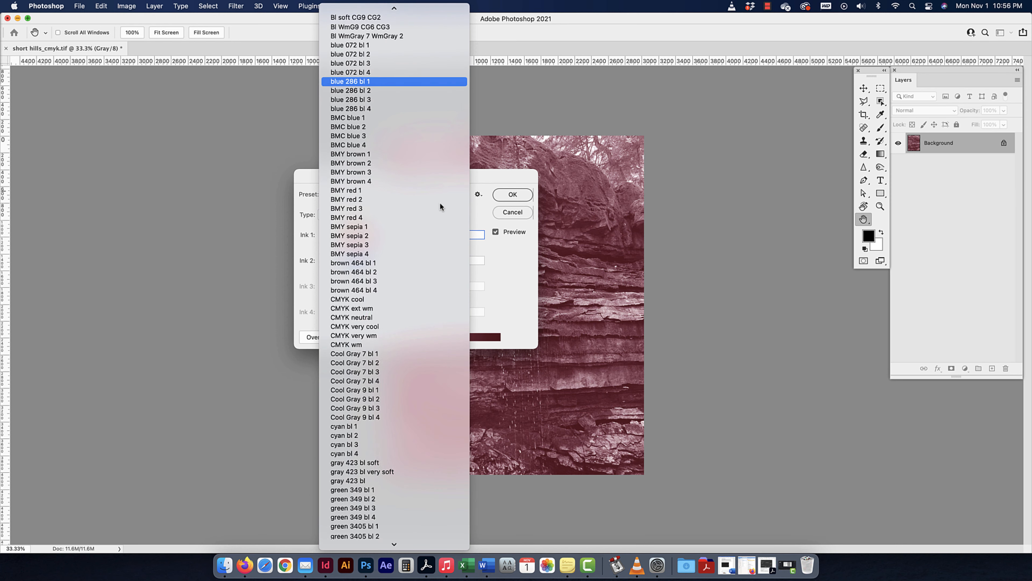
pyautogui.click(478, 216)
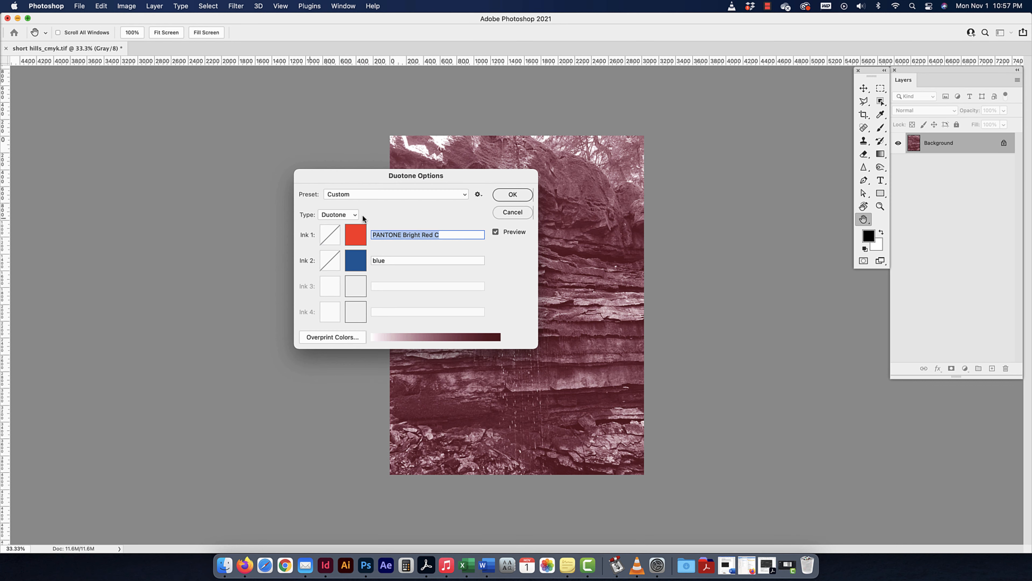
# Make the conversion a Monotone with PANTONE 7476 C from the PANTONE+ Solid Coated book as Ink 1.
pyautogui.click(343, 215)
pyautogui.click(340, 205)
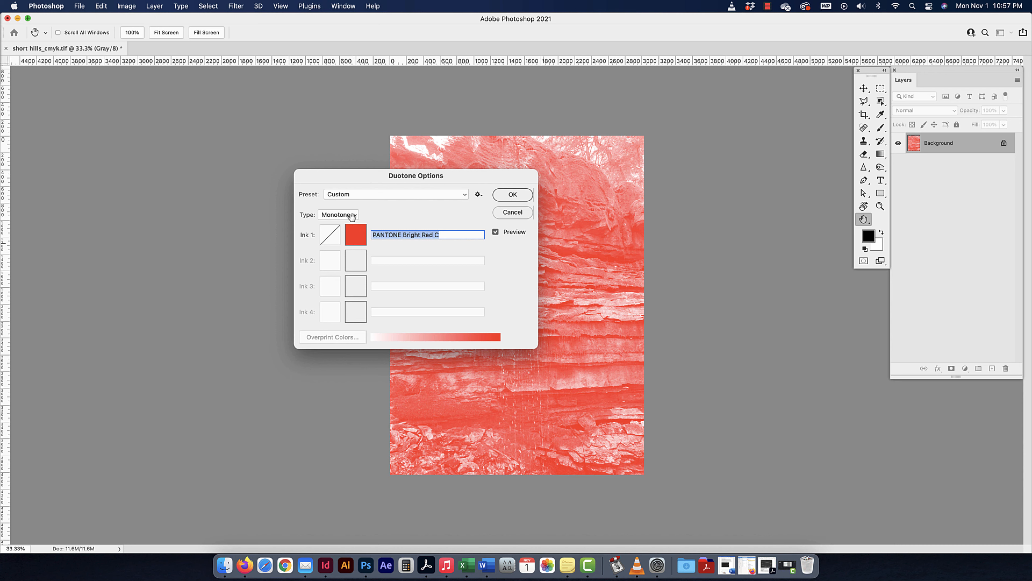
pyautogui.click(355, 239)
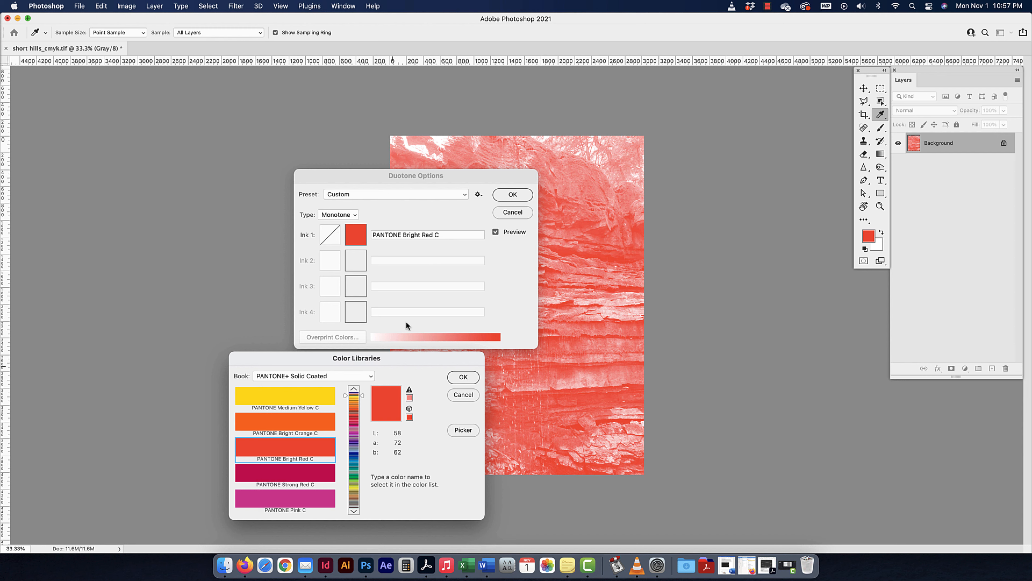
pyautogui.moveTo(396, 357); pyautogui.dragTo(462, 353)
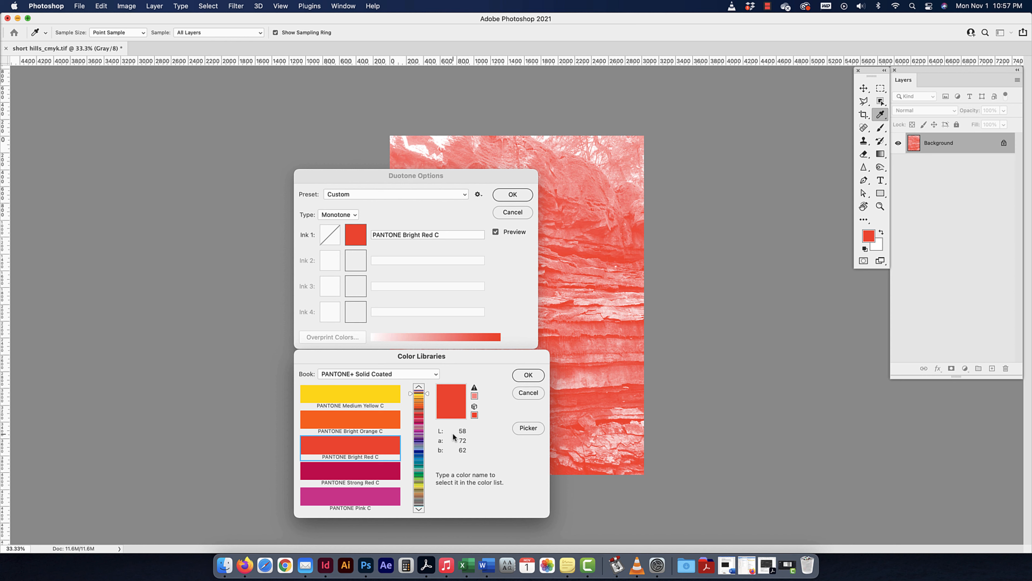
pyautogui.write('7476')
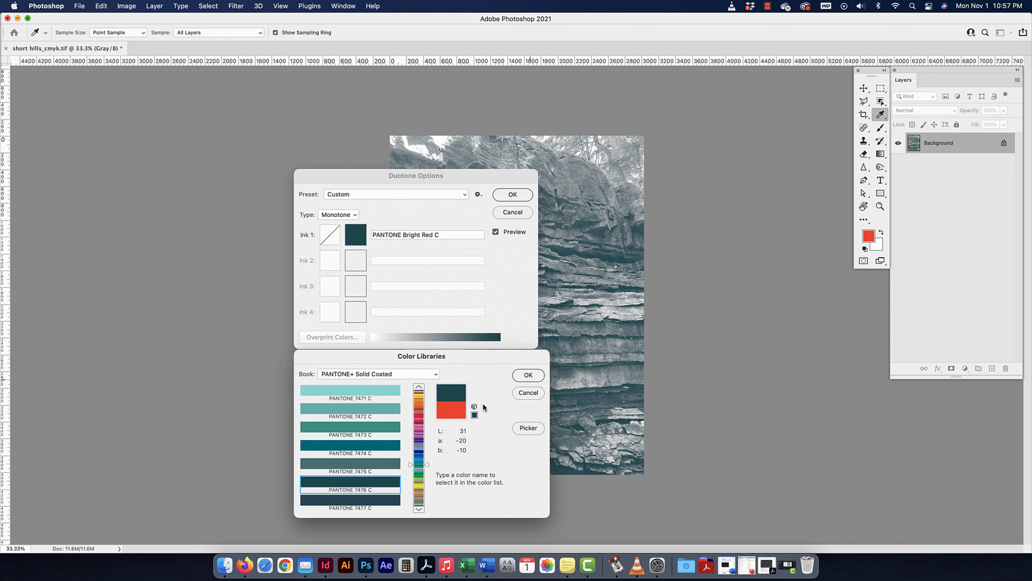
pyautogui.click(528, 374)
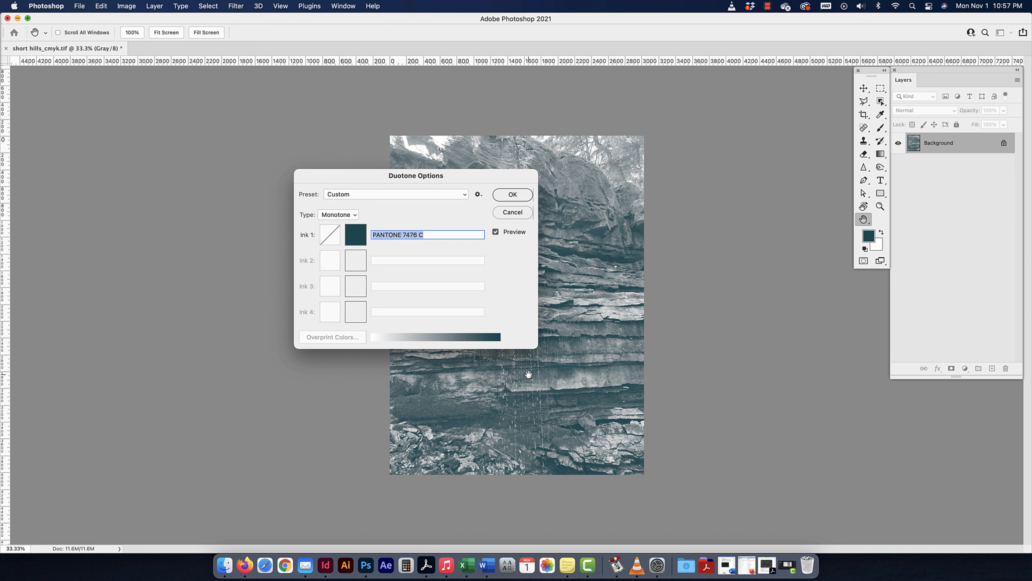
# Open the Duotone Curve for Ink 1, PANTONE 7476 C, keeping both dialogs clear of the waterfall photo.
pyautogui.moveTo(486, 178); pyautogui.dragTo(300, 176)
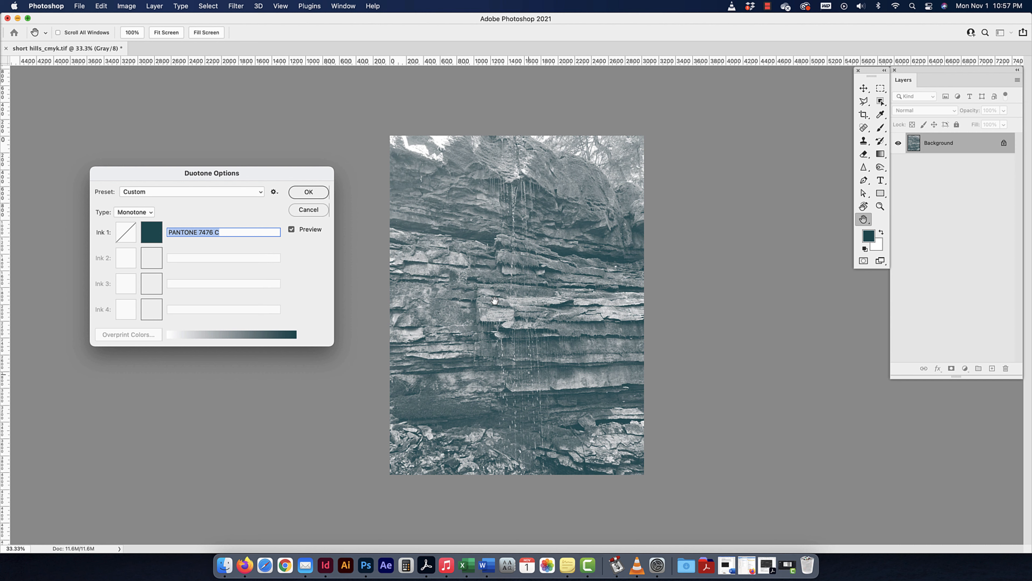
pyautogui.click(217, 235)
pyautogui.moveTo(308, 171); pyautogui.dragTo(358, 141)
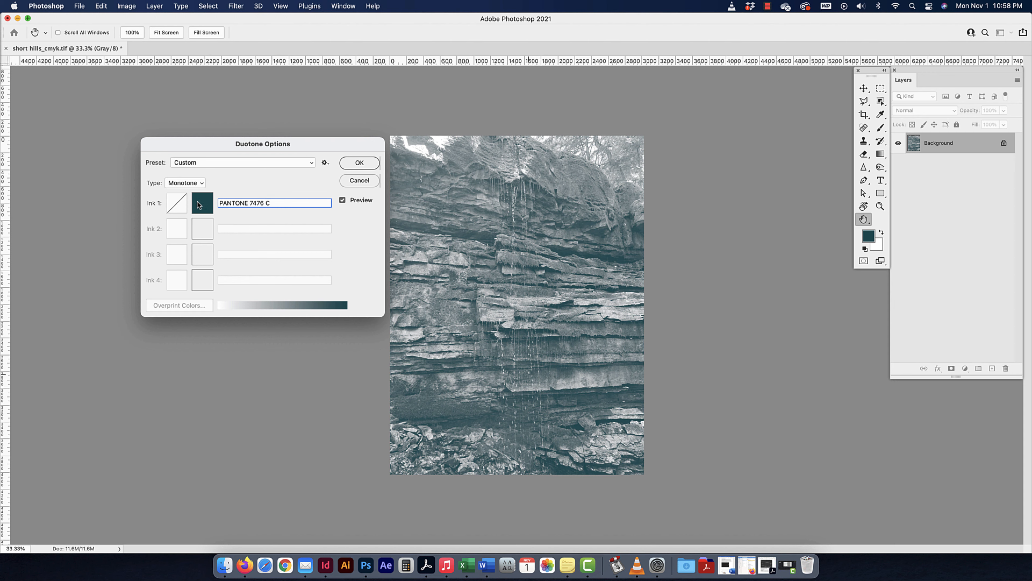
pyautogui.click(177, 206)
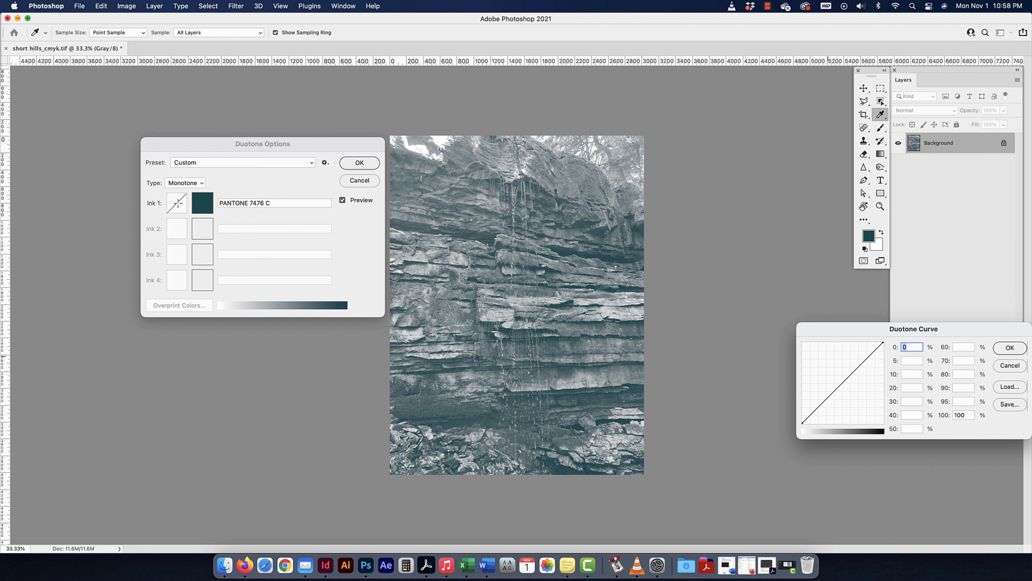
pyautogui.moveTo(859, 325); pyautogui.dragTo(185, 320)
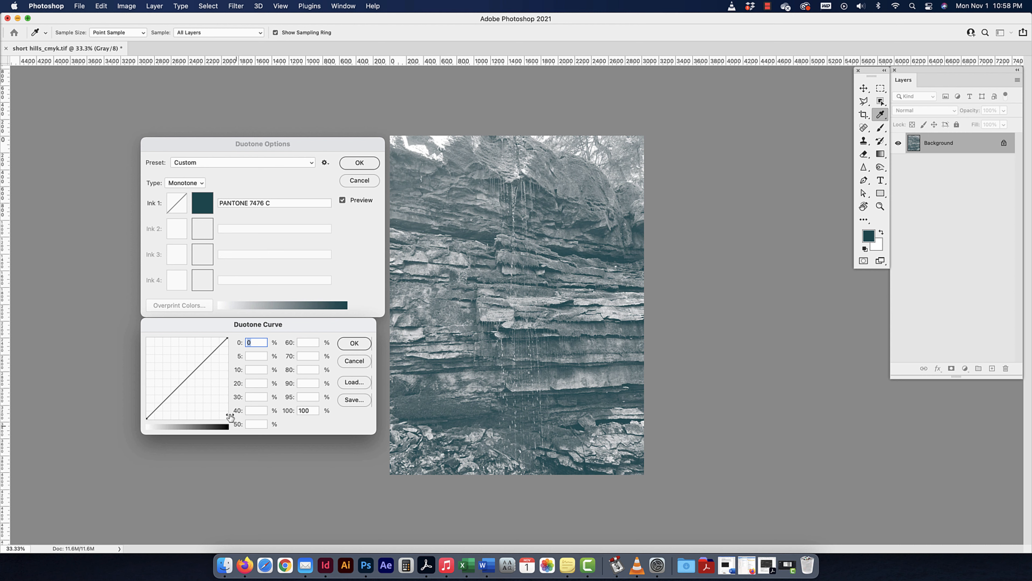
# Try the Ink 1 curve's endpoints, raising the 0% point to 100 and lowering the 100% point to 19.7, restoring each one.
pyautogui.click(311, 410)
pyautogui.moveTo(146, 417); pyautogui.dragTo(144, 338)
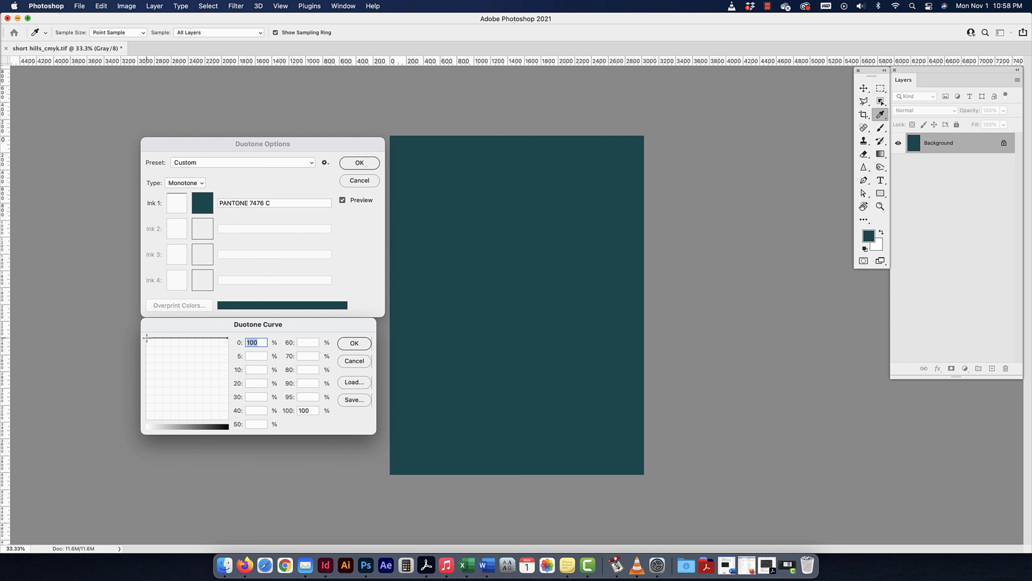
pyautogui.moveTo(146, 337); pyautogui.dragTo(146, 418)
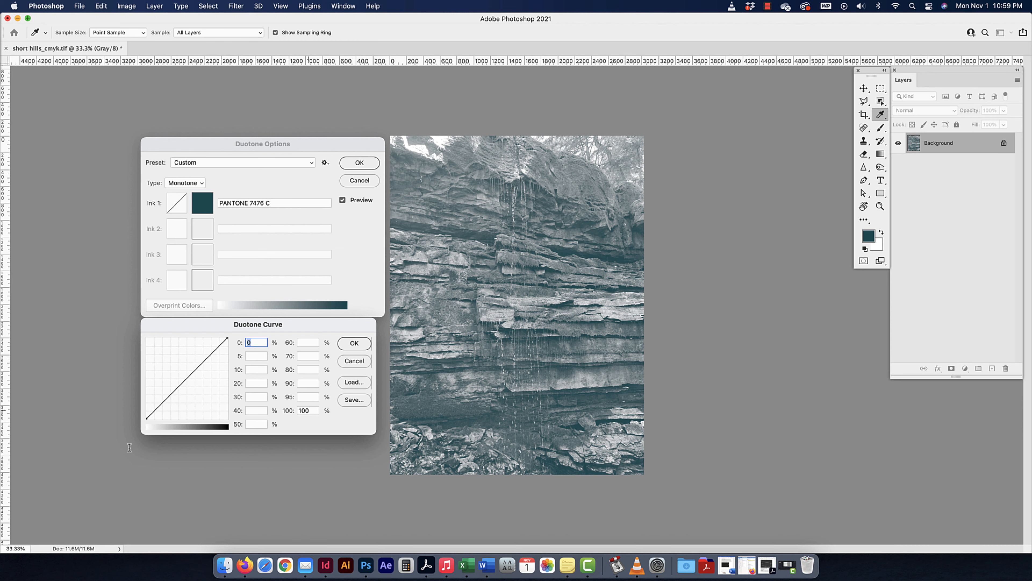
pyautogui.moveTo(227, 340); pyautogui.dragTo(228, 403)
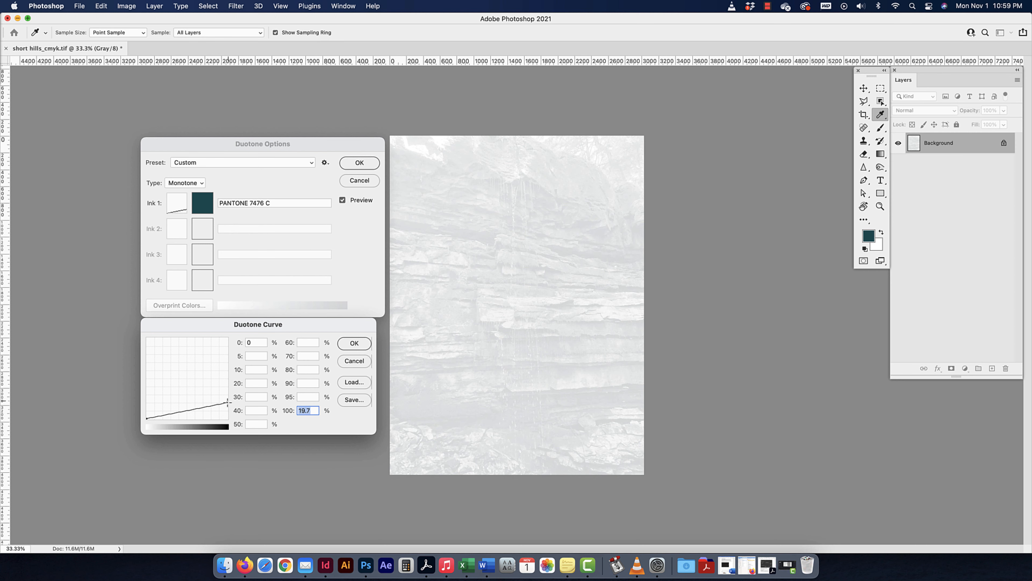
pyautogui.moveTo(228, 403); pyautogui.dragTo(228, 338)
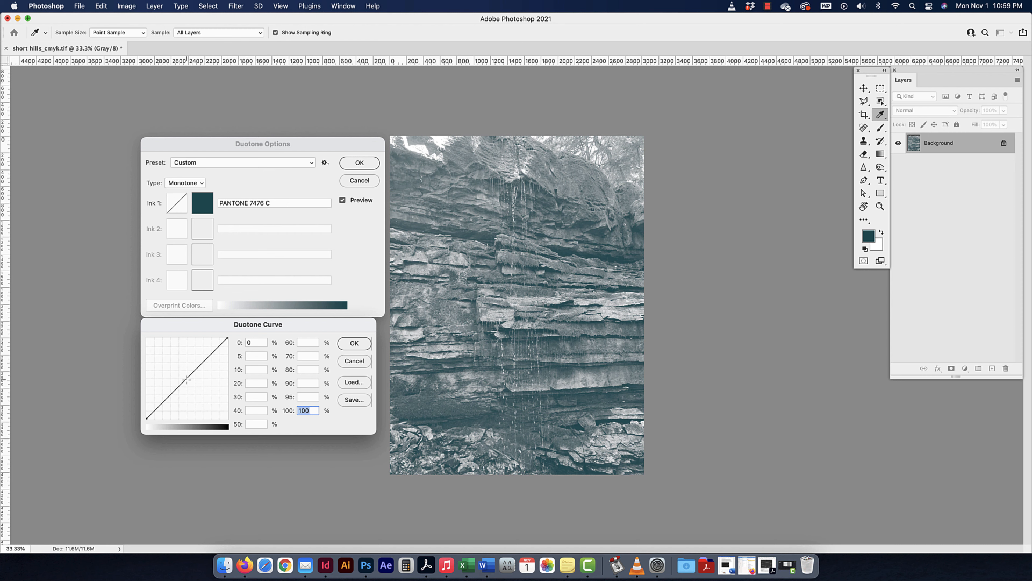
# Shape the Ink 1 curve for stronger contrast, with the 50% point around 38.4 and the 80% point at 86.4, and apply the monotone.
pyautogui.moveTo(187, 379)
pyautogui.mouseDown()
pyautogui.moveTo(187, 349)
pyautogui.moveTo(186, 394)
pyautogui.moveTo(187, 354)
pyautogui.mouseUp()
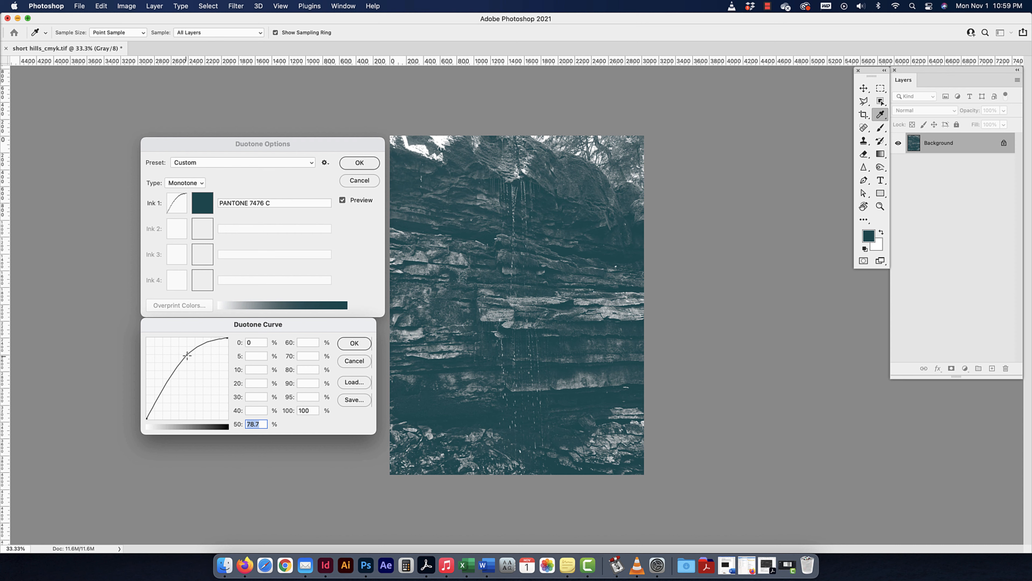
pyautogui.moveTo(187, 355); pyautogui.dragTo(187, 391)
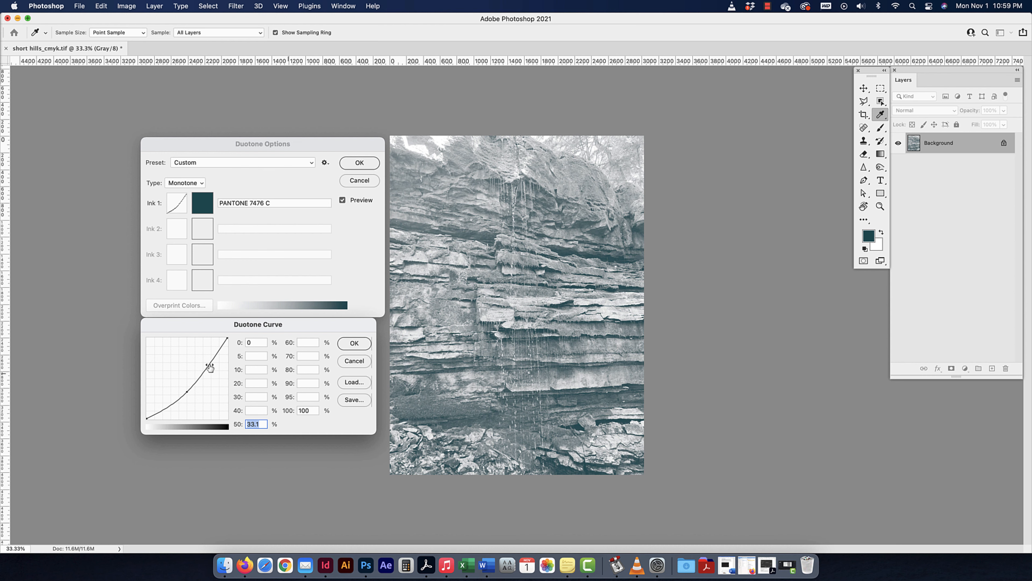
pyautogui.moveTo(210, 362); pyautogui.dragTo(210, 348)
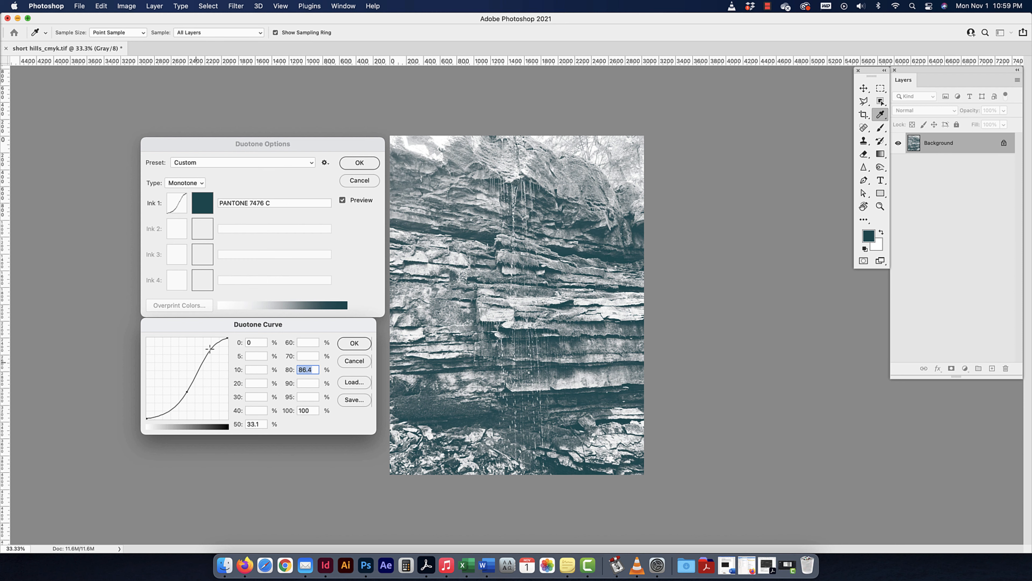
pyautogui.moveTo(187, 393); pyautogui.dragTo(187, 385)
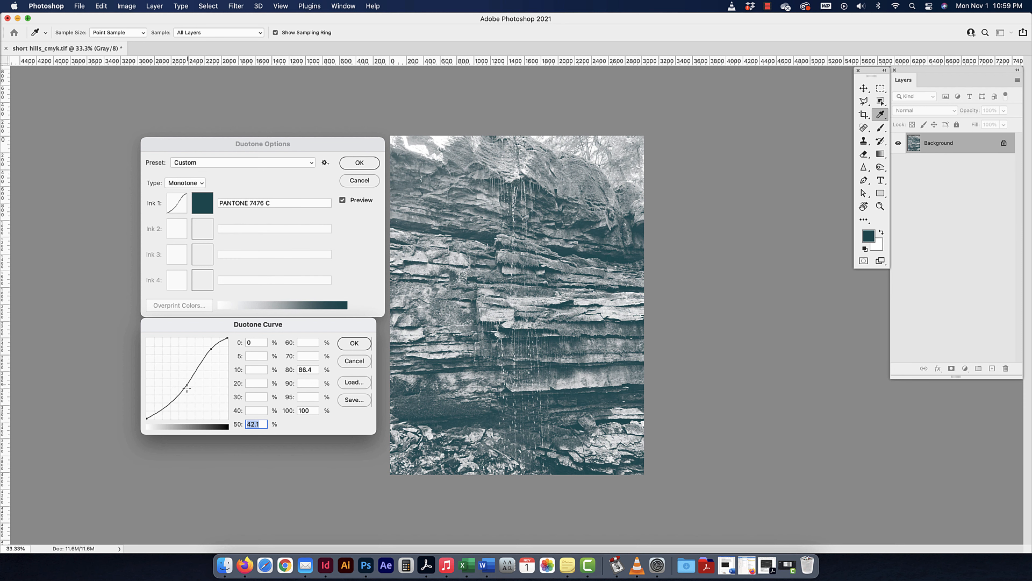
pyautogui.moveTo(187, 384); pyautogui.dragTo(188, 387)
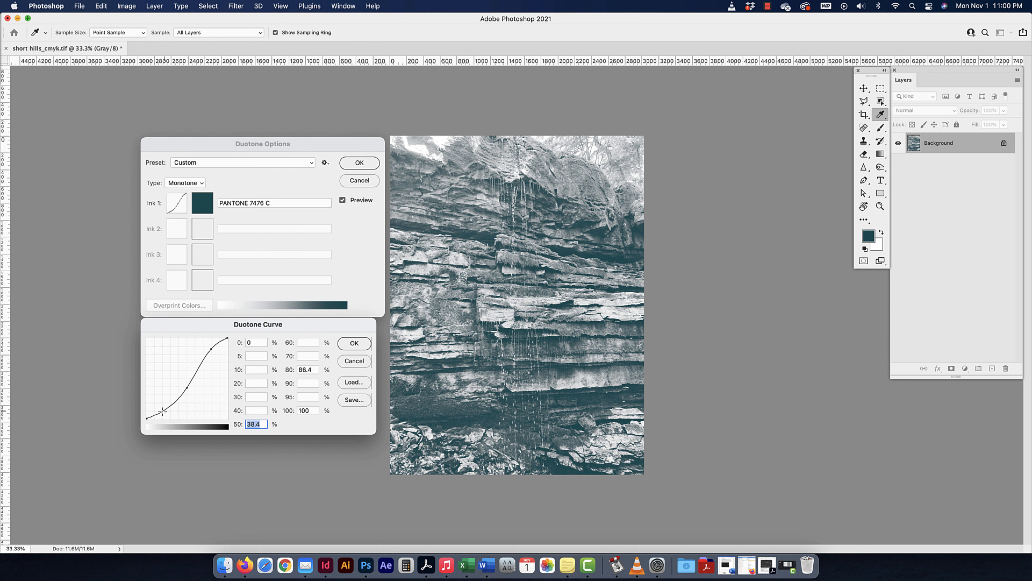
pyautogui.moveTo(162, 411); pyautogui.dragTo(186, 387)
pyautogui.moveTo(186, 390); pyautogui.dragTo(186, 386)
pyautogui.click(354, 343)
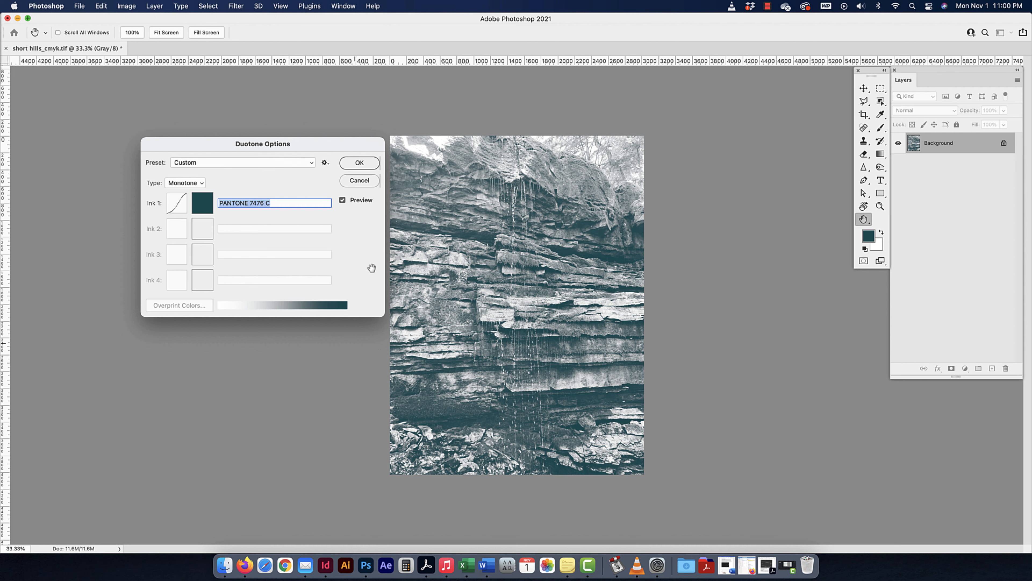
pyautogui.click(360, 162)
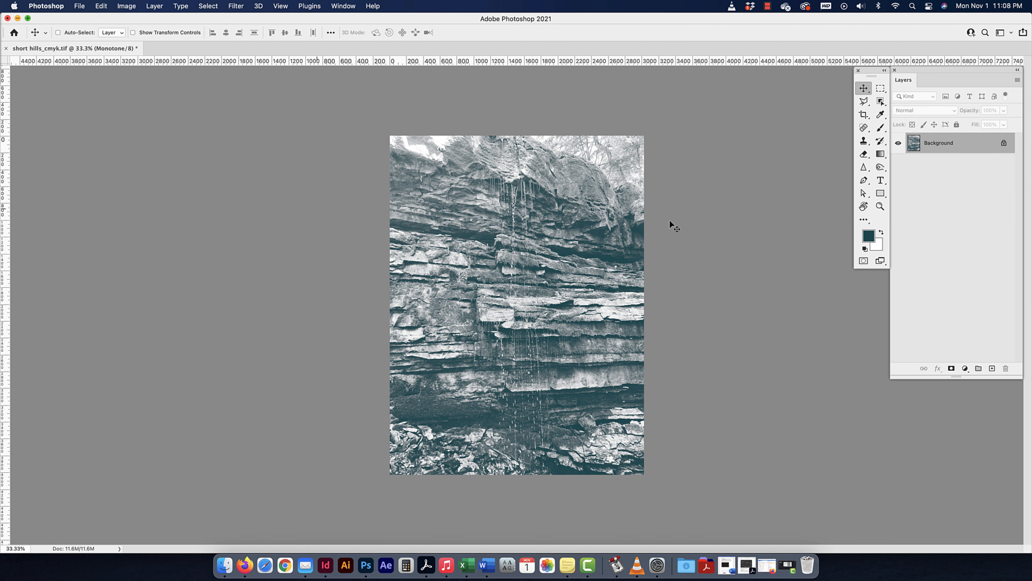
# Save a copy of the monotone photo in Photoshop format as short hills_mono.psd in the links folder.
pyautogui.click(79, 6)
pyautogui.press('Down')
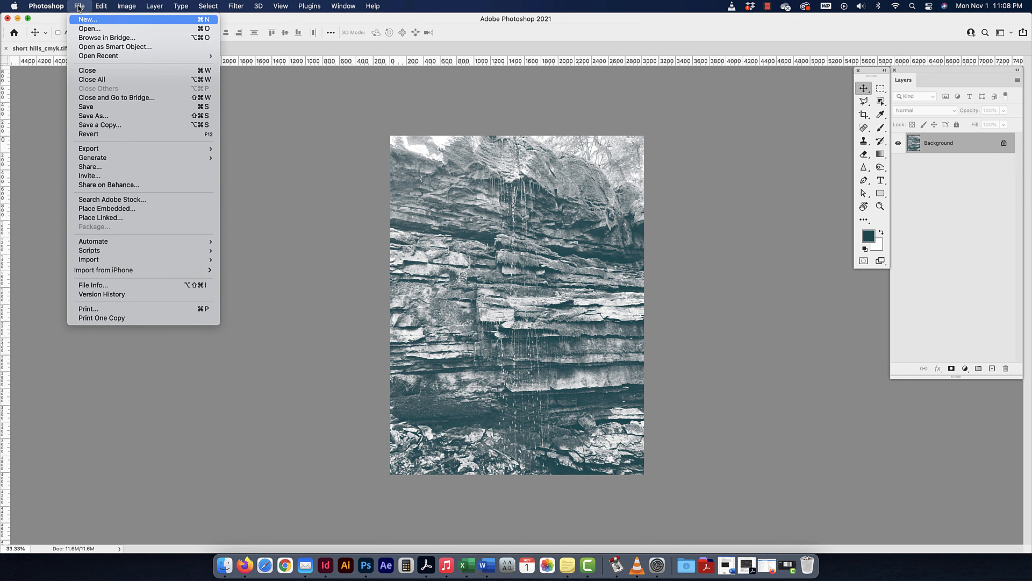
pyautogui.press('Down')
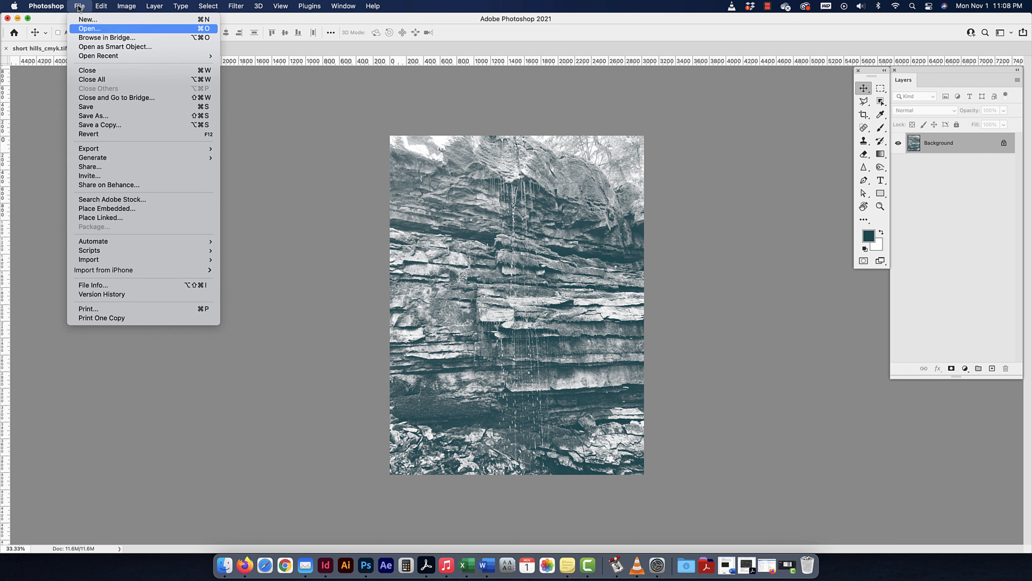
pyautogui.moveTo(93, 59)
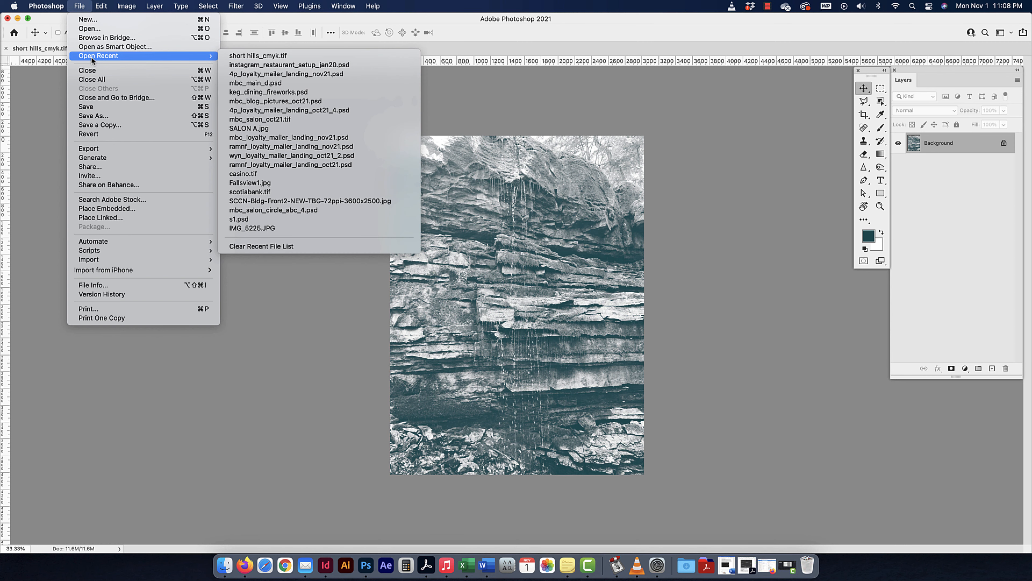
pyautogui.click(104, 125)
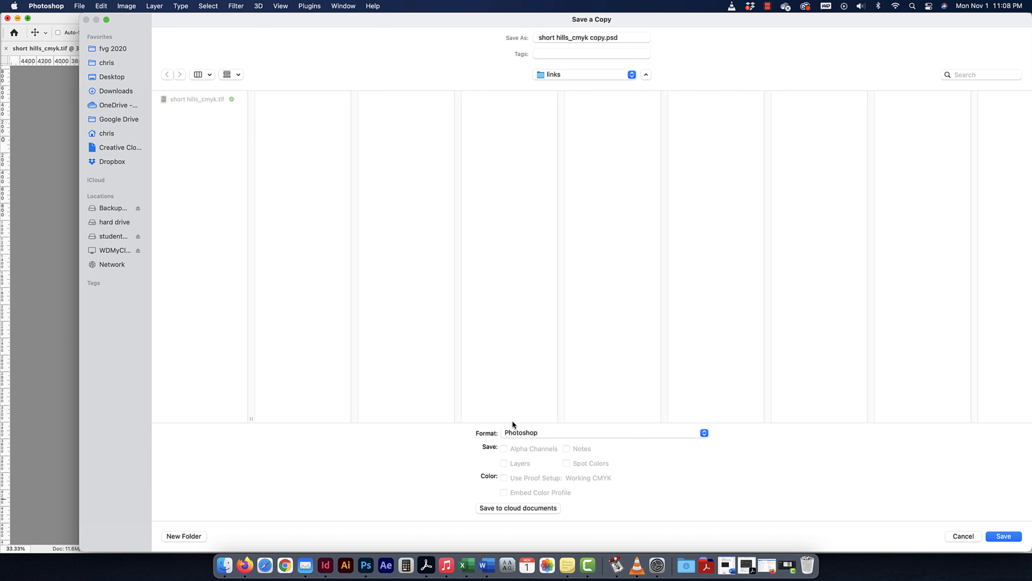
pyautogui.click(527, 433)
pyautogui.click(528, 433)
pyautogui.click(604, 39)
pyautogui.press('BackSpace')
pyautogui.press('BackSpace')
pyautogui.press('BackSpace')
pyautogui.press('BackSpace')
pyautogui.press('BackSpace')
pyautogui.press('BackSpace')
pyautogui.press('BackSpace')
pyautogui.press('BackSpace')
pyautogui.press('BackSpace')
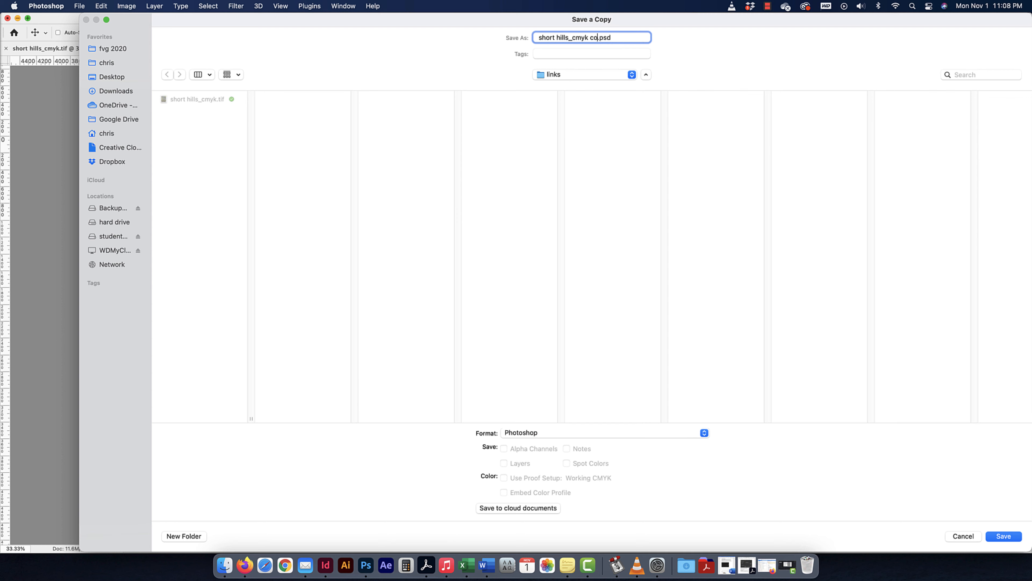
pyautogui.write('mono')
pyautogui.click(1001, 536)
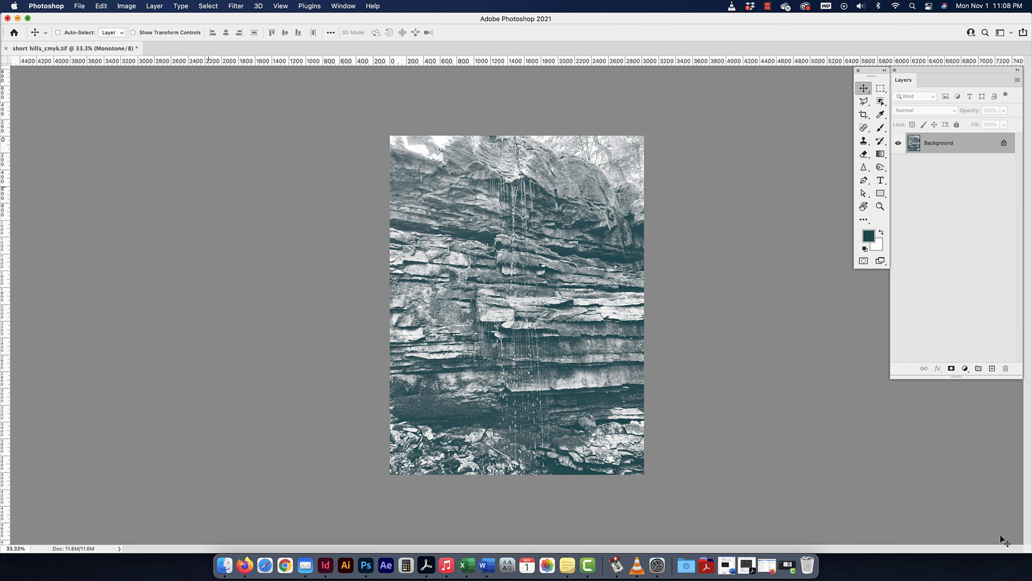
# Switch to InDesign and replace the color waterfall photo on page 2 with short hills_mono.psd from the links folder inside w5's duotone folder.
pyautogui.click(326, 564)
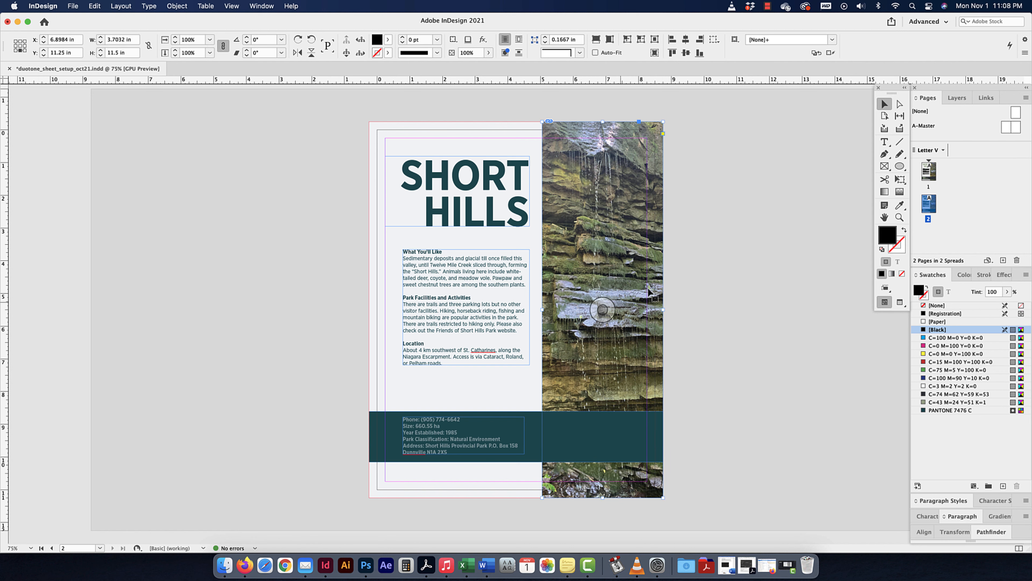
pyautogui.click(604, 309)
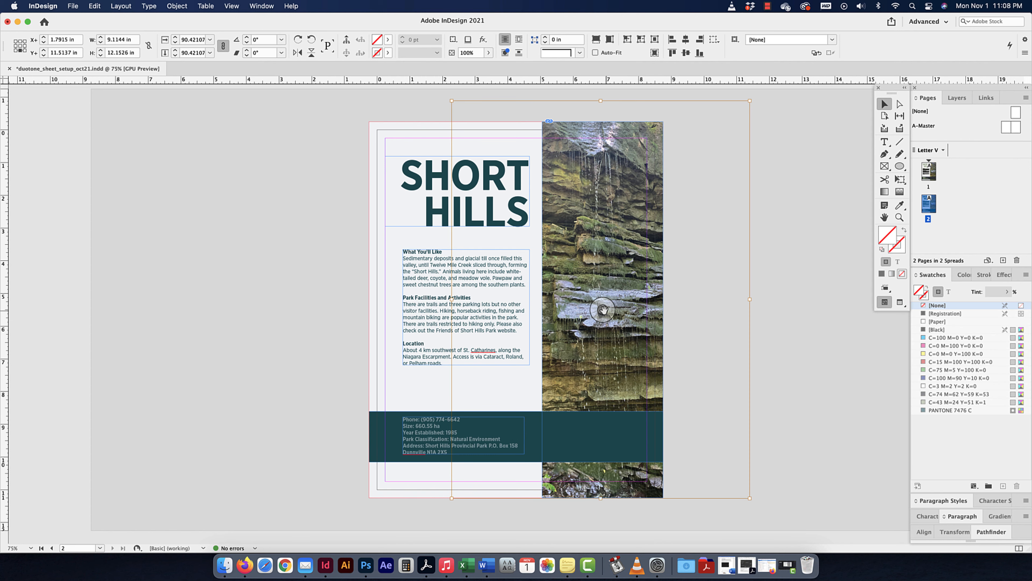
pyautogui.click(73, 6)
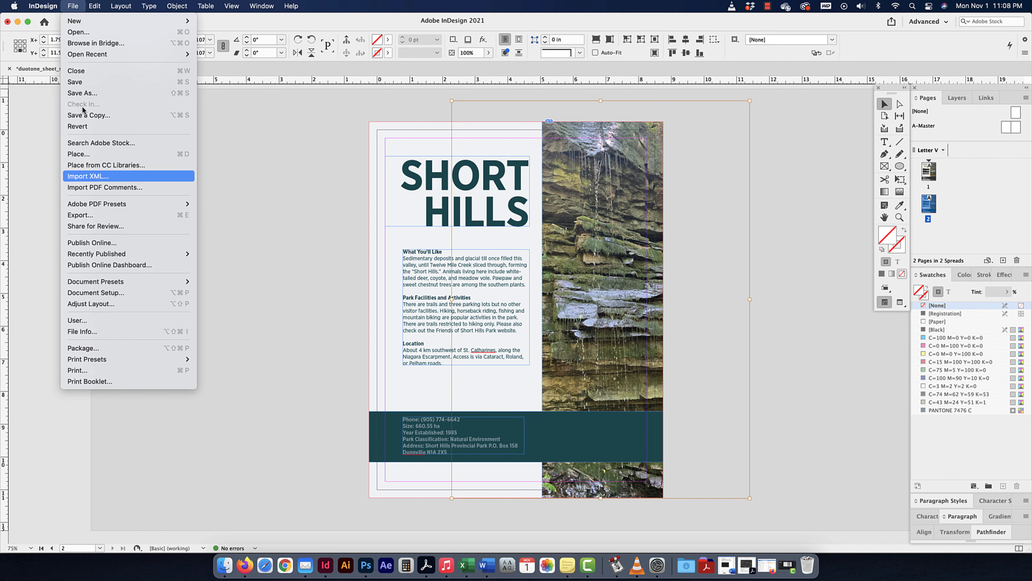
pyautogui.click(87, 158)
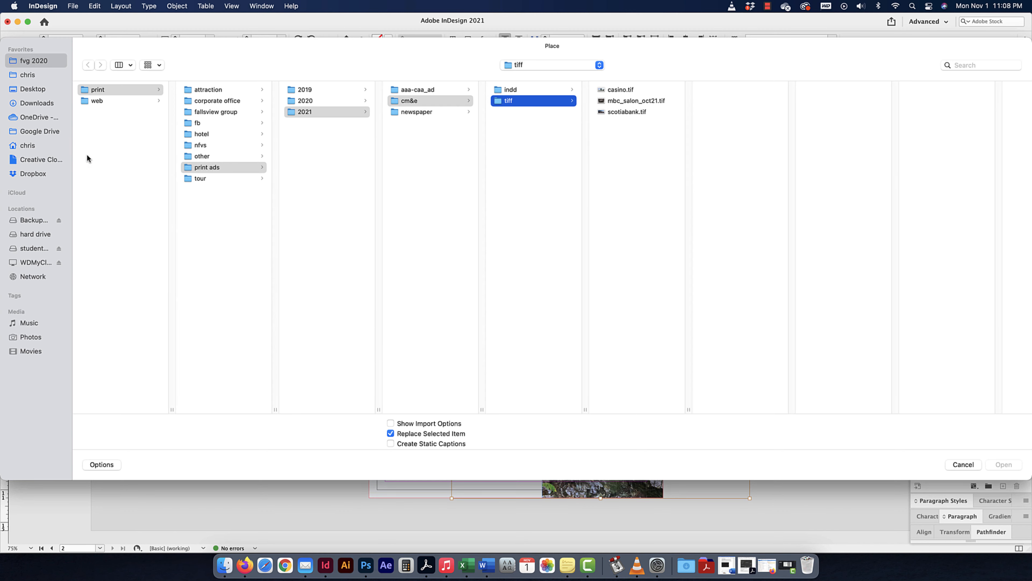
pyautogui.click(33, 89)
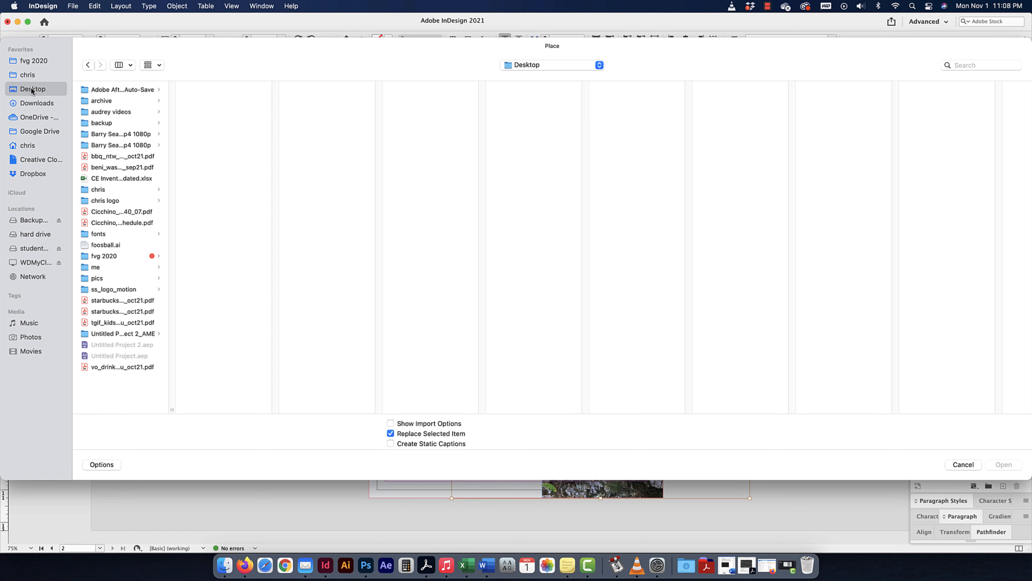
pyautogui.click(36, 117)
pyautogui.click(97, 100)
pyautogui.click(205, 89)
pyautogui.click(316, 101)
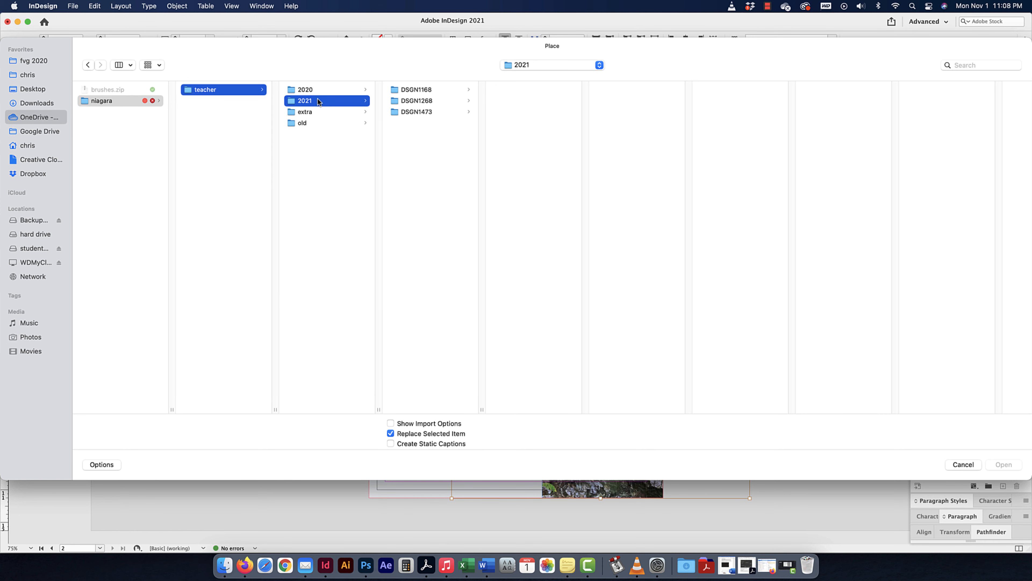
pyautogui.click(447, 91)
pyautogui.click(513, 145)
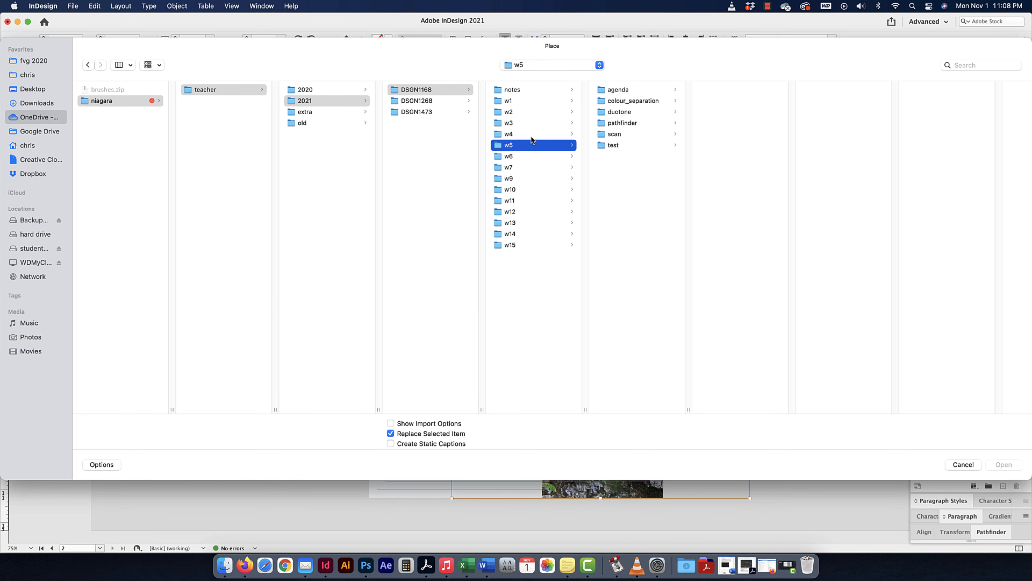
pyautogui.click(618, 112)
pyautogui.click(723, 100)
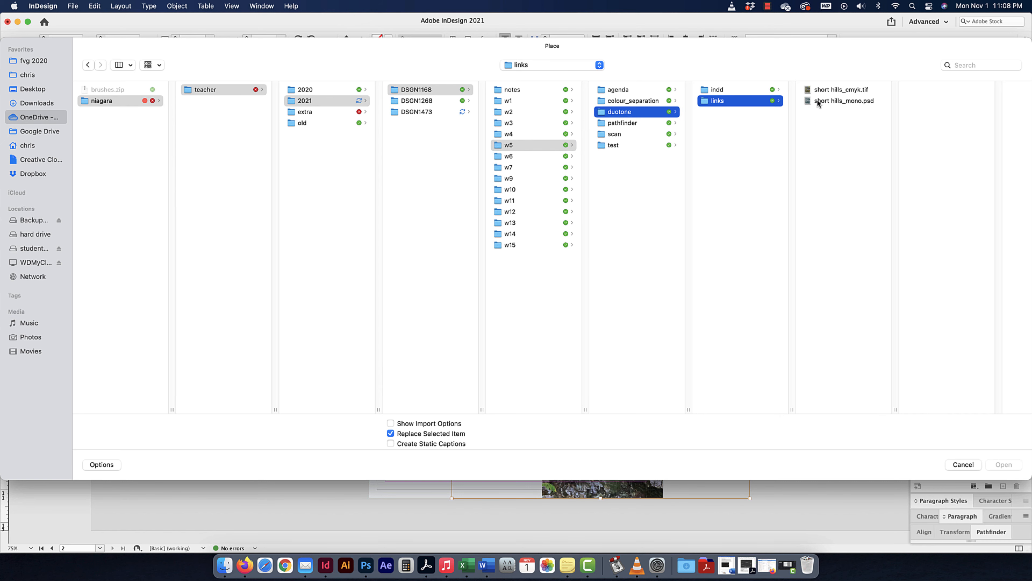
pyautogui.click(845, 100)
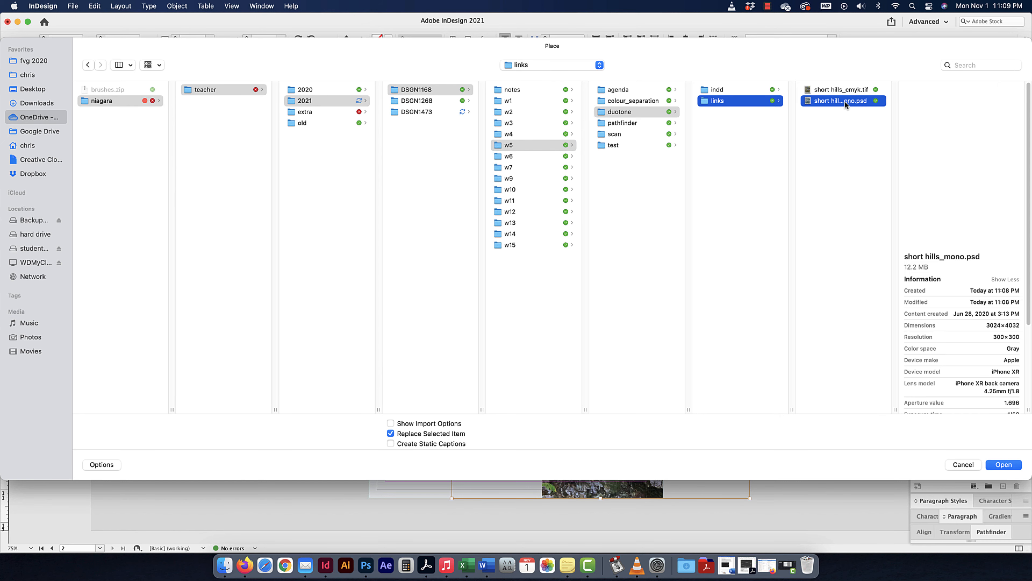
pyautogui.click(1002, 463)
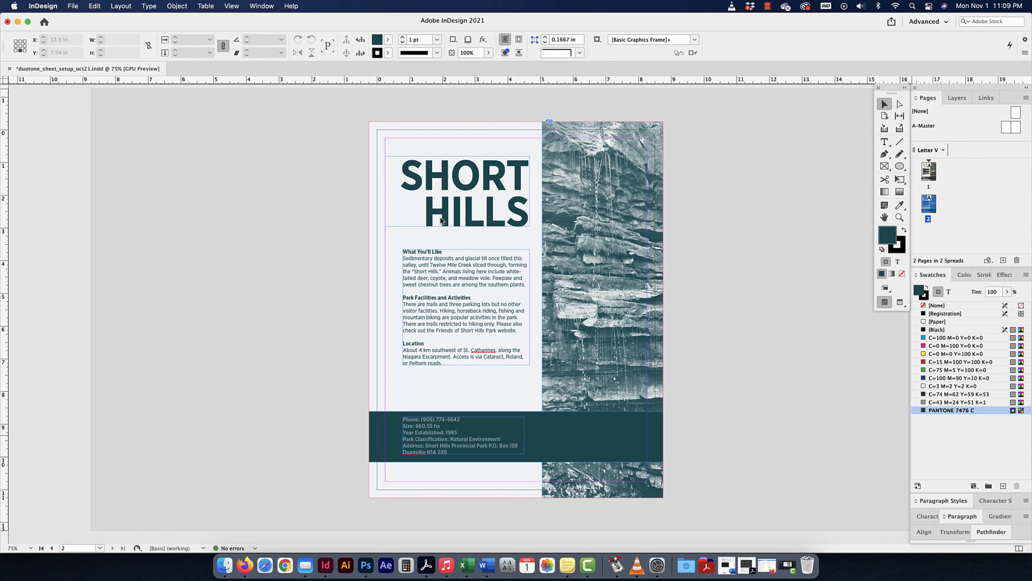
# Duplicate the single-spot-color flyer page 2 as page 3.
pyautogui.moveTo(973, 412)
pyautogui.scroll(-1, 703, 342)
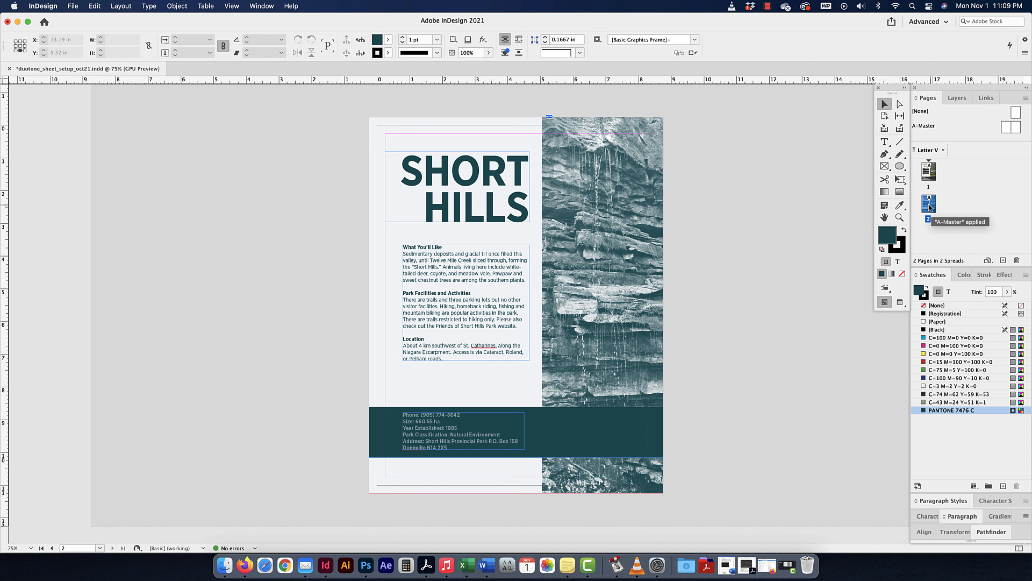
pyautogui.click(1004, 261)
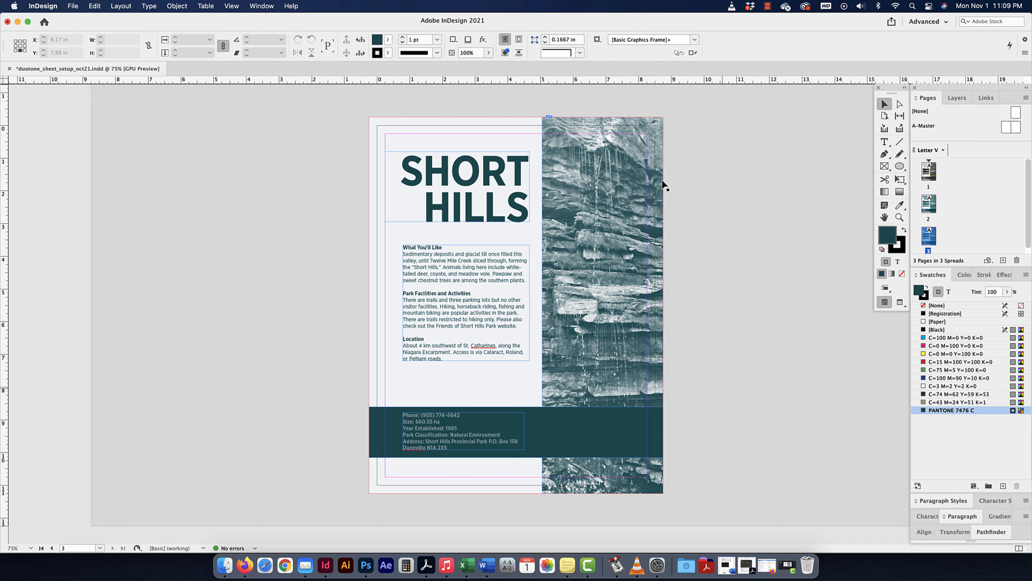
# Switch to Photoshop and open the duotone options for the monotone waterfall photo.
pyautogui.click(365, 566)
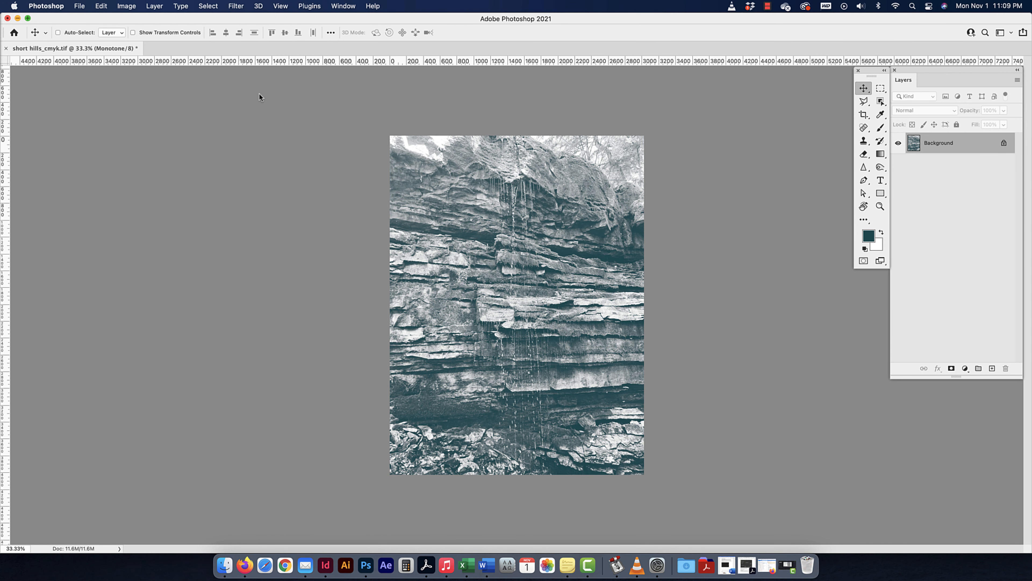
pyautogui.click(121, 7)
pyautogui.moveTo(130, 19)
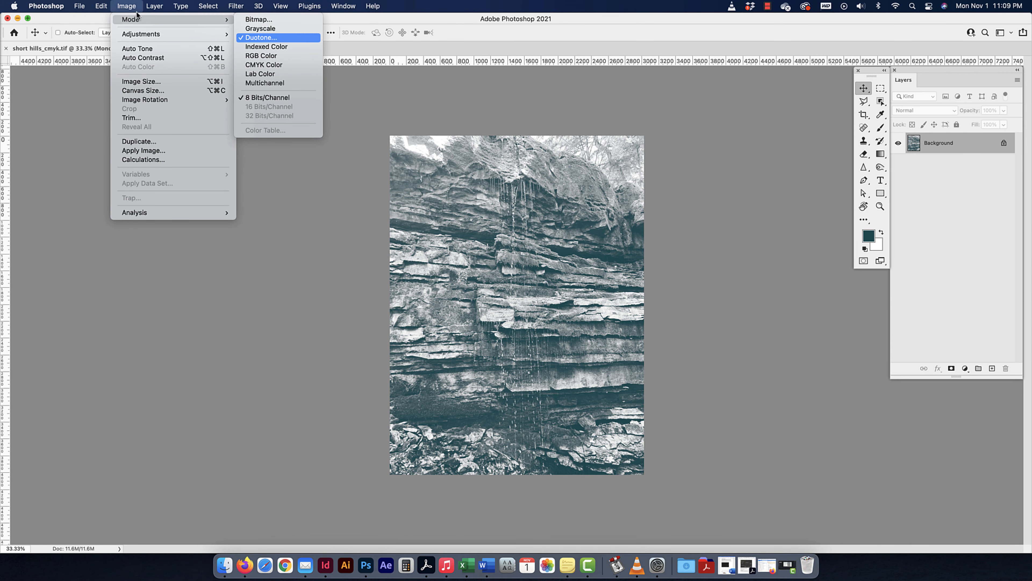
pyautogui.click(267, 40)
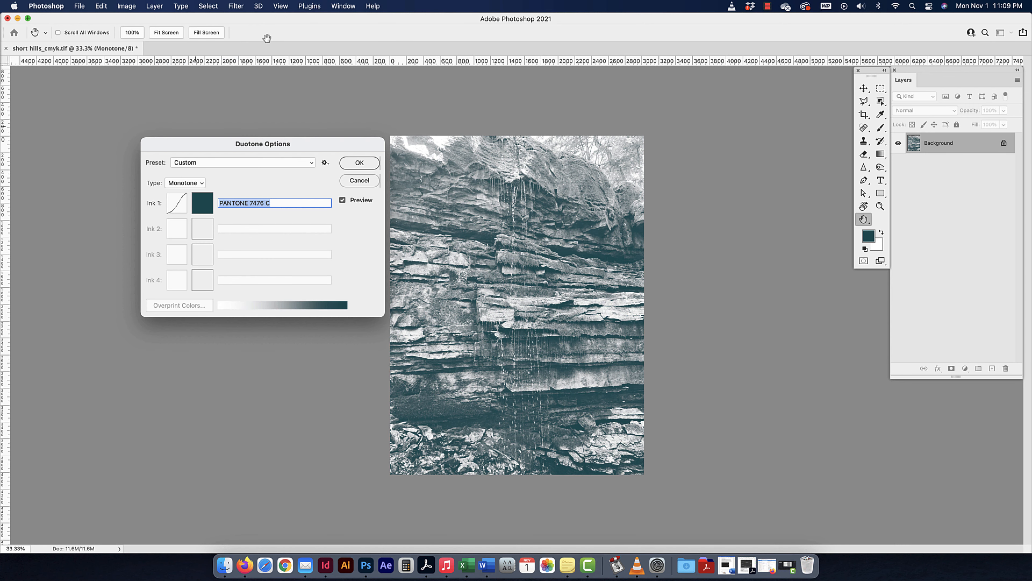
pyautogui.click(200, 184)
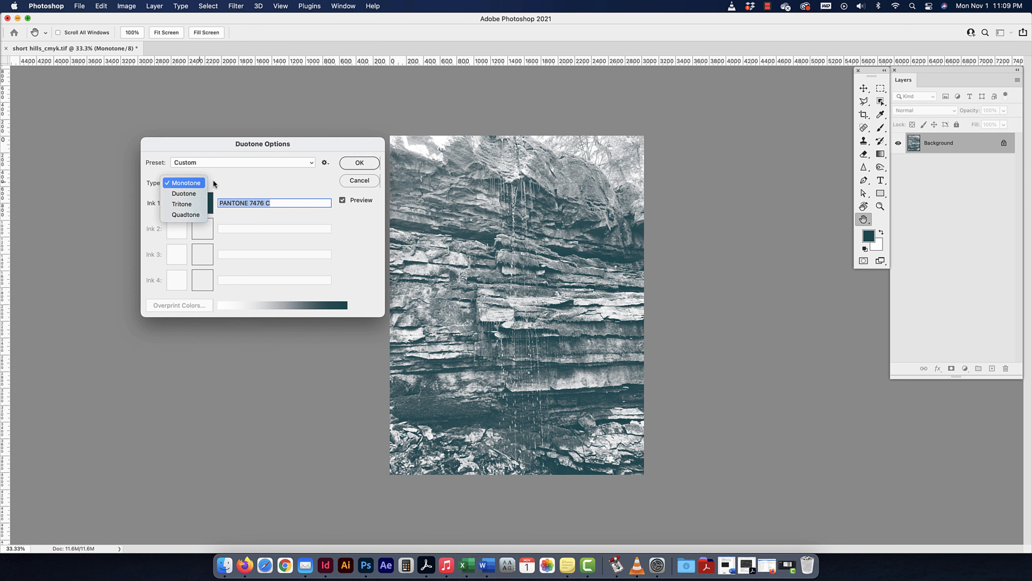
pyautogui.click(240, 188)
pyautogui.click(202, 203)
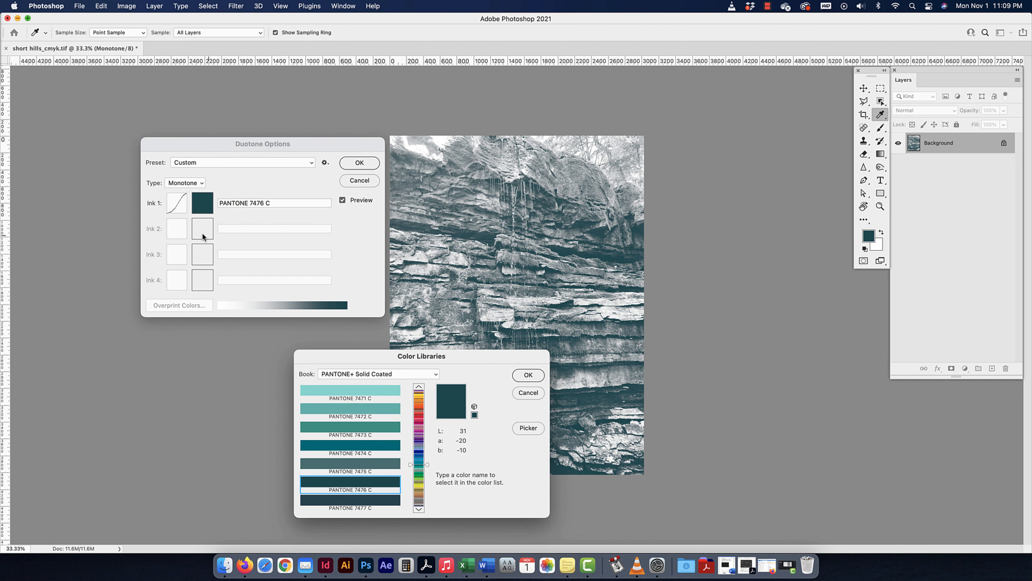
pyautogui.click(527, 394)
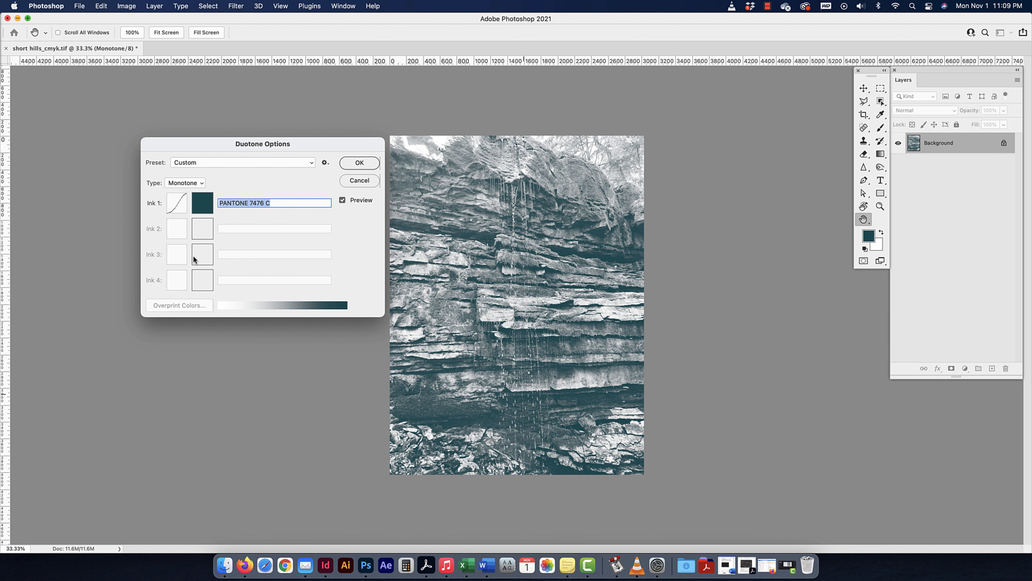
# Change the monotone to a Duotone and choose PANTONE 7579 C from the PANTONE+ Solid Coated book as Ink 2.
pyautogui.click(185, 184)
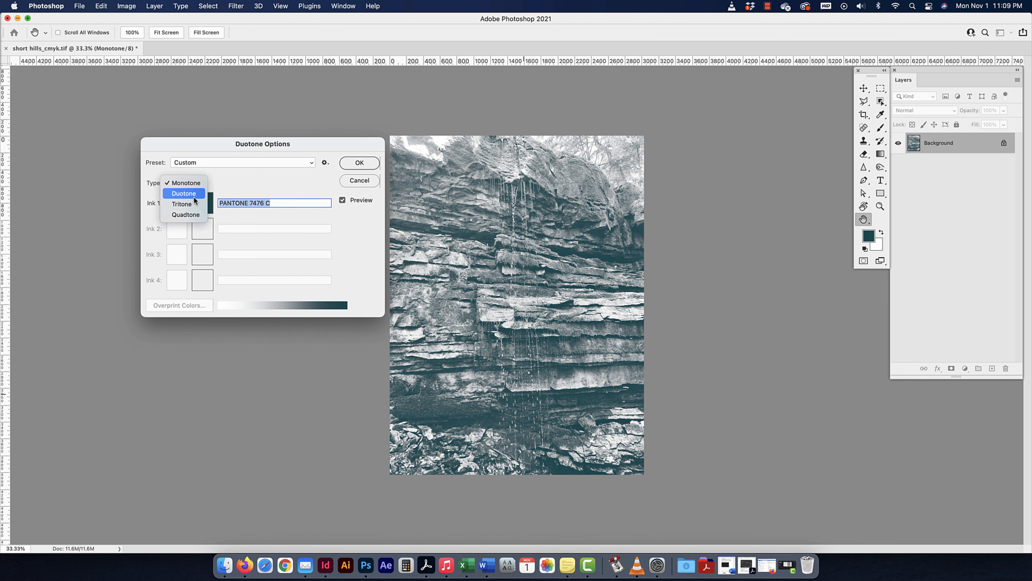
pyautogui.click(186, 195)
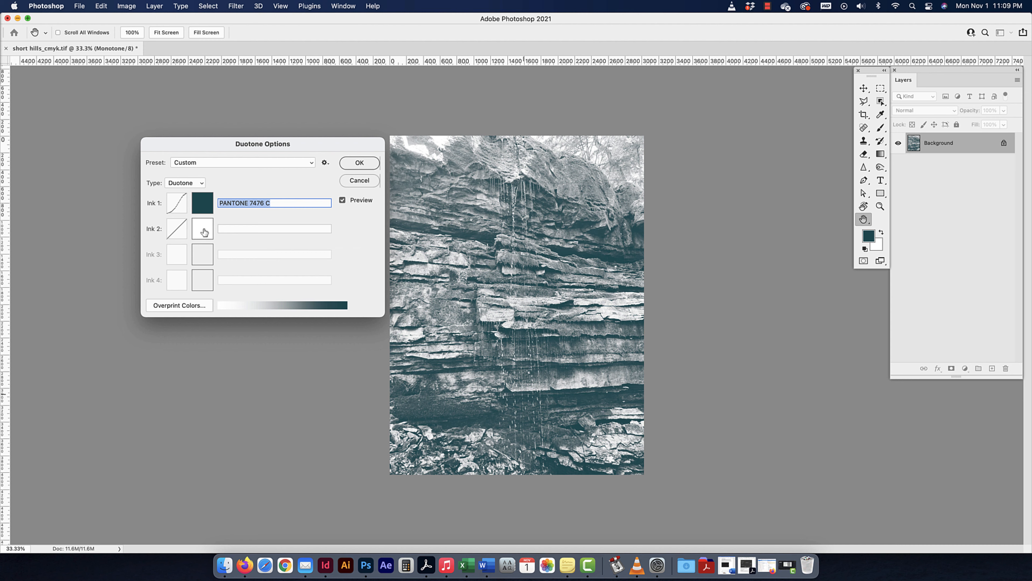
pyautogui.click(204, 231)
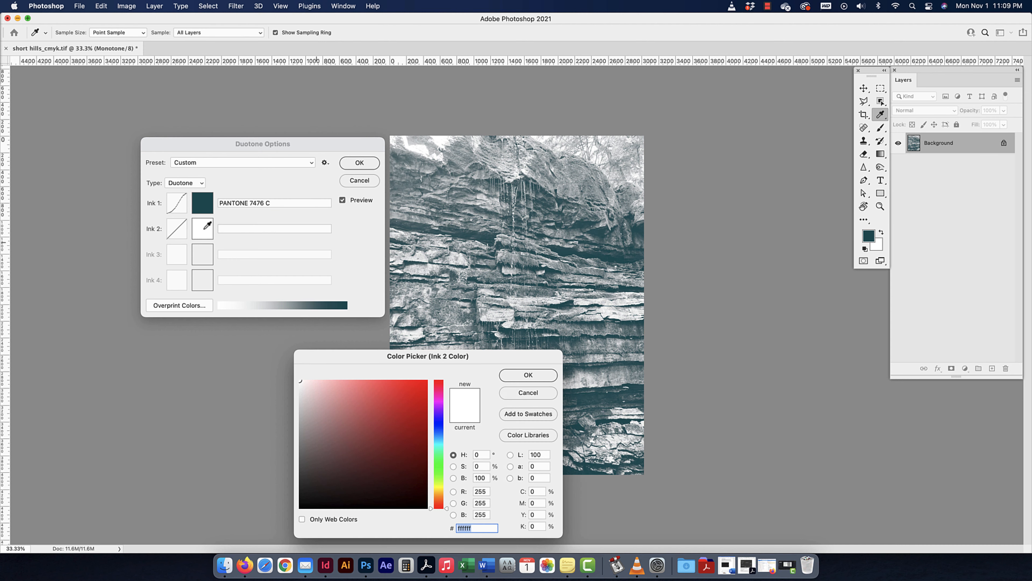
pyautogui.click(528, 434)
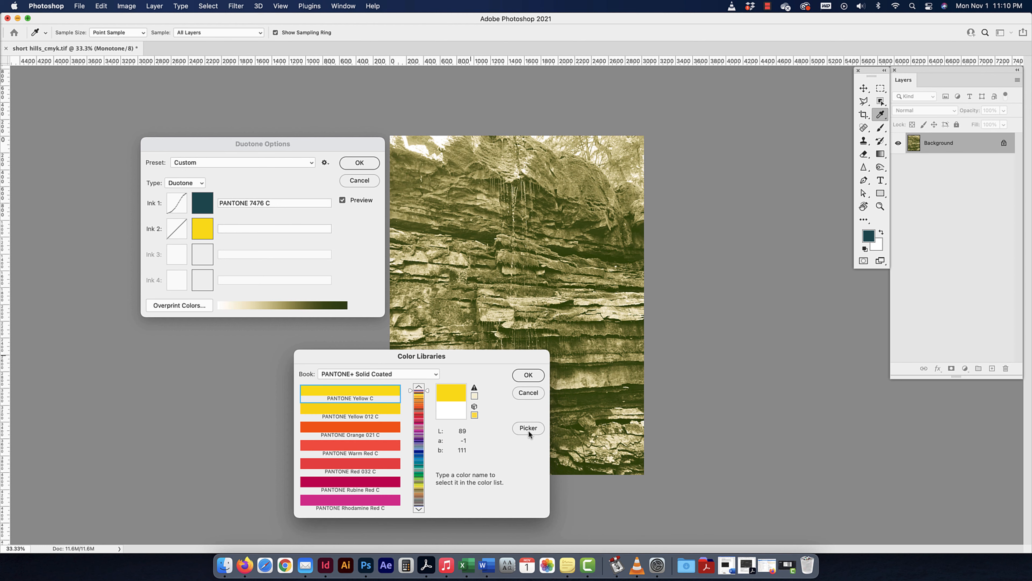
pyautogui.click(528, 428)
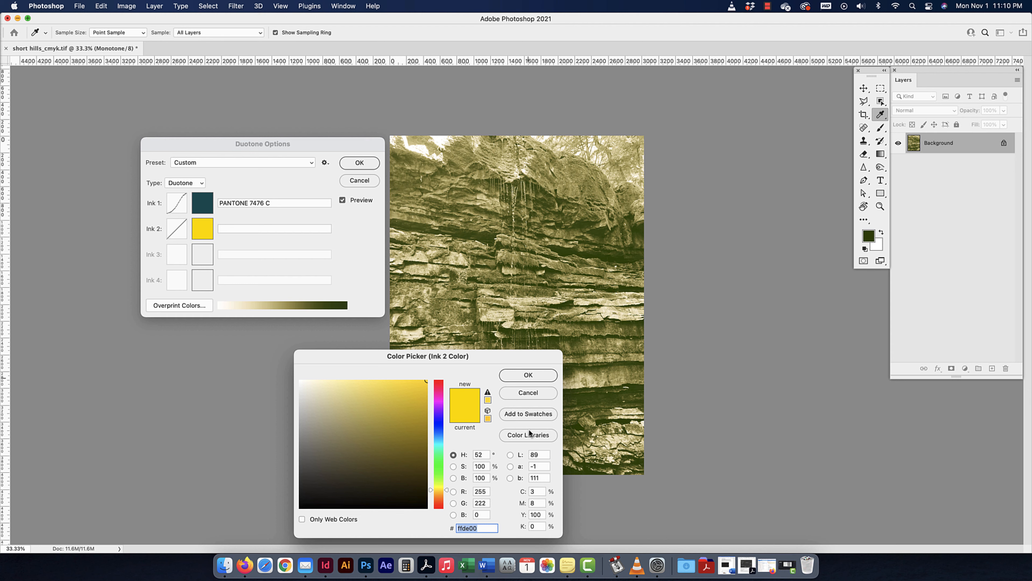
pyautogui.click(528, 434)
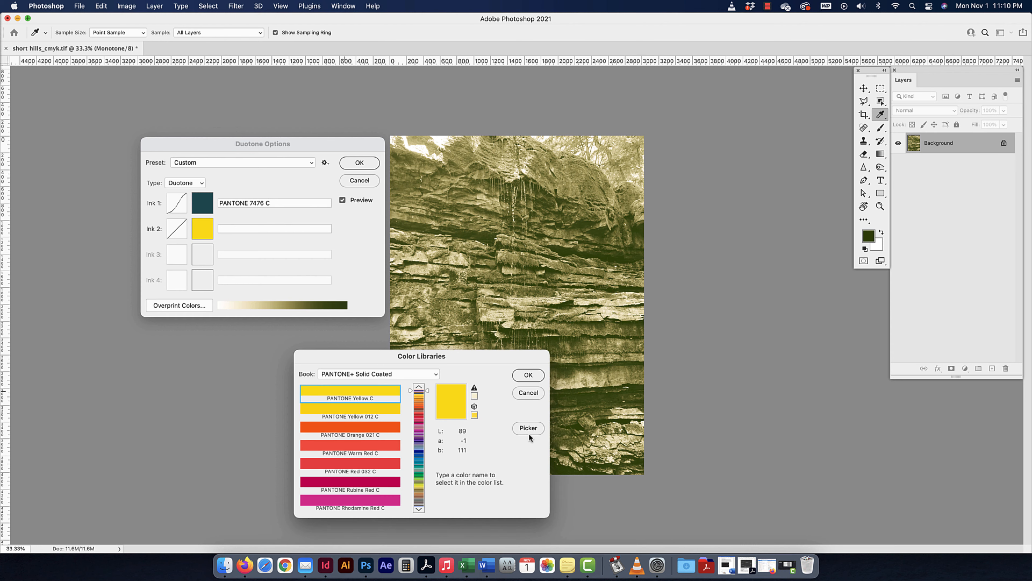
pyautogui.moveTo(461, 356); pyautogui.dragTo(614, 305)
pyautogui.moveTo(579, 343)
pyautogui.mouseDown()
pyautogui.moveTo(577, 395)
pyautogui.moveTo(578, 355)
pyautogui.mouseUp()
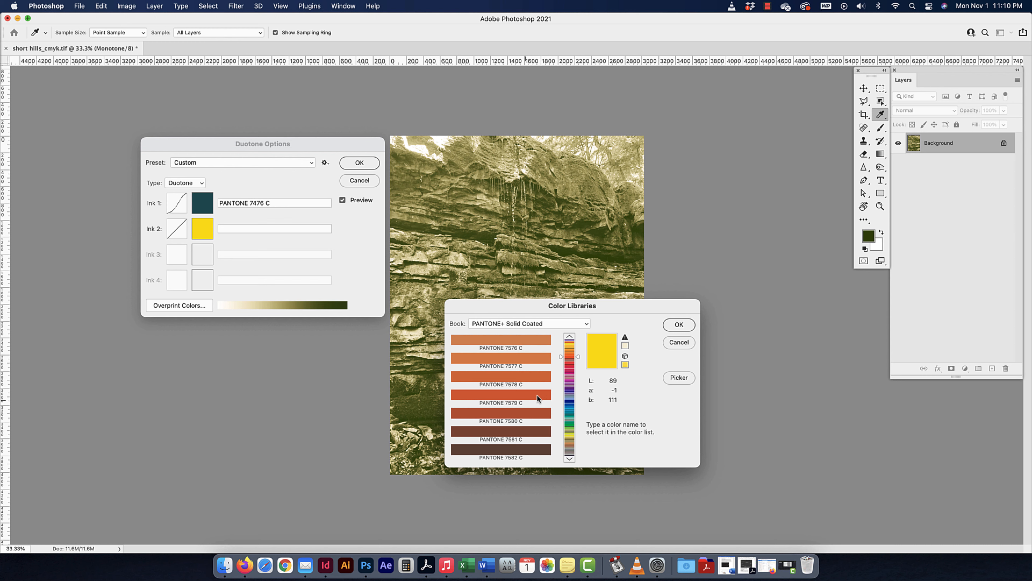
pyautogui.click(522, 394)
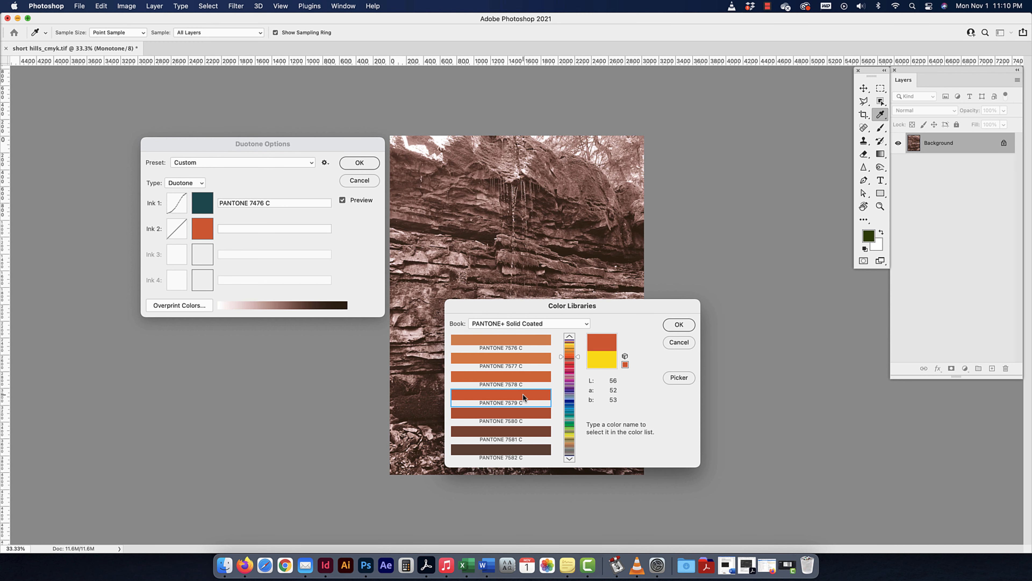
pyautogui.click(678, 325)
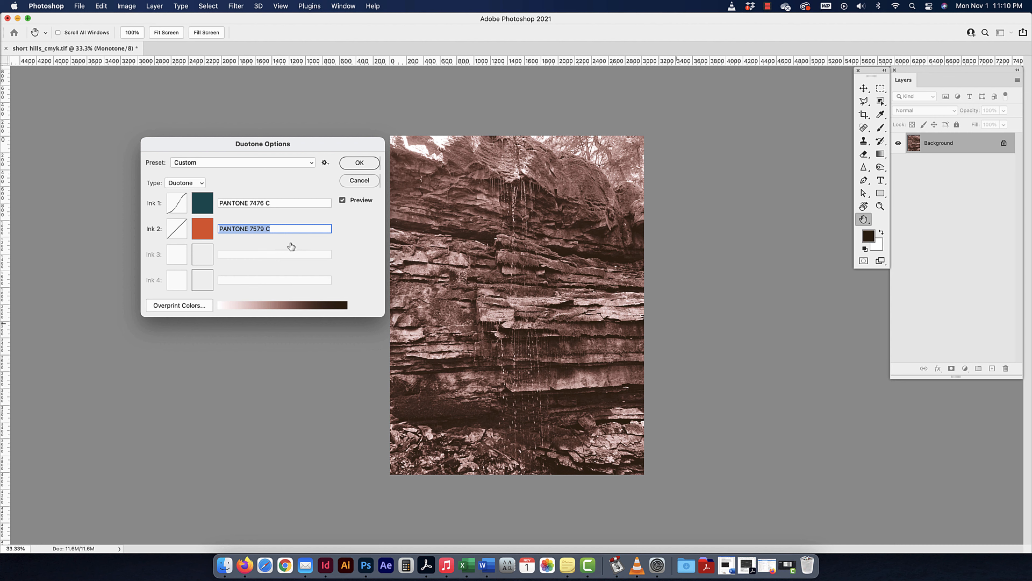
# Shape the Ink 2 duotone curve for more contrast, with points at 20% = 11.5, 50% = 50.5 and 70% = 74.5.
pyautogui.click(181, 227)
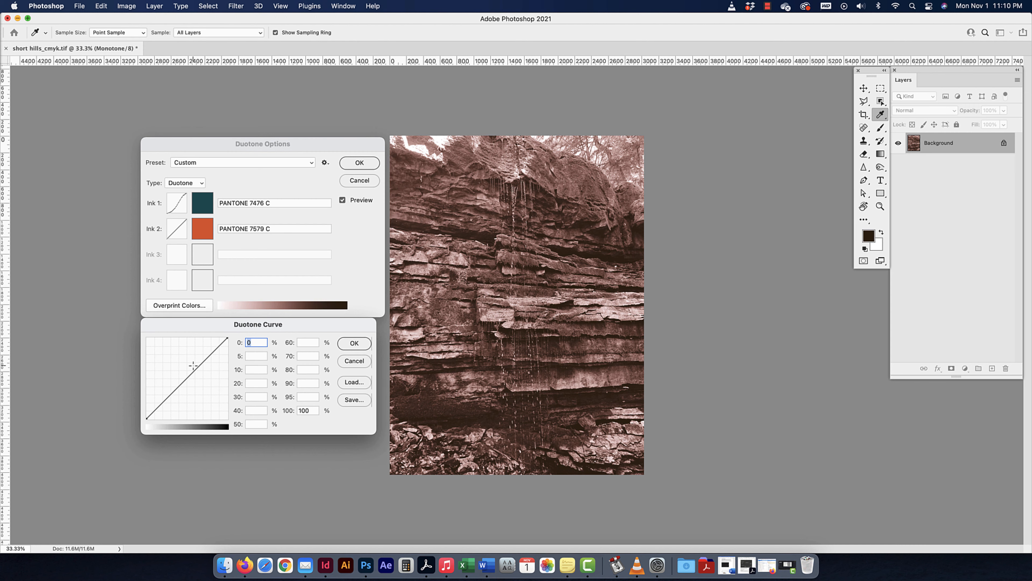
pyautogui.moveTo(187, 378)
pyautogui.mouseDown()
pyautogui.moveTo(197, 356)
pyautogui.moveTo(187, 378)
pyautogui.moveTo(205, 365)
pyautogui.moveTo(206, 376)
pyautogui.moveTo(205, 359)
pyautogui.mouseUp()
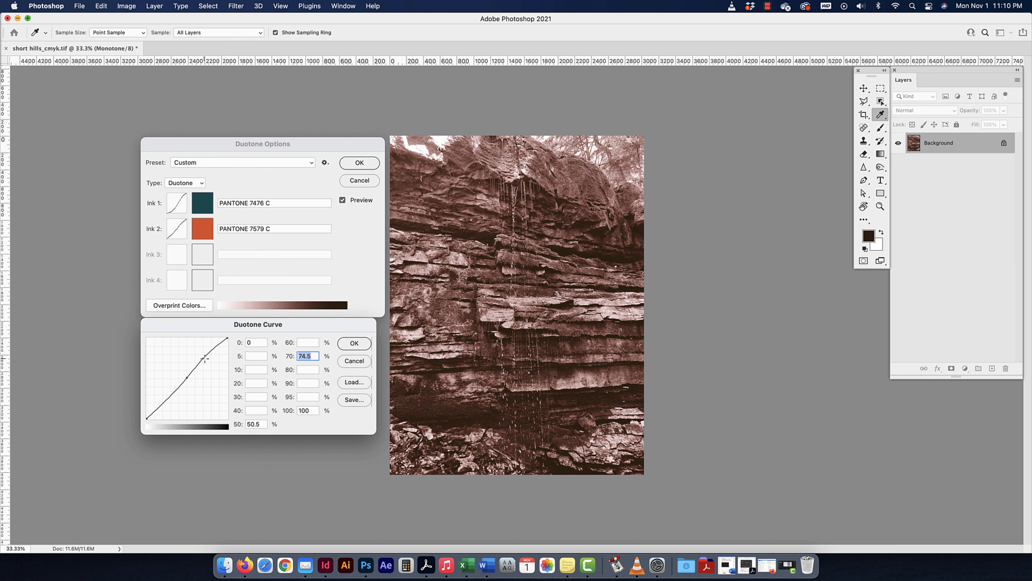
pyautogui.click(162, 404)
pyautogui.moveTo(161, 404); pyautogui.dragTo(163, 409)
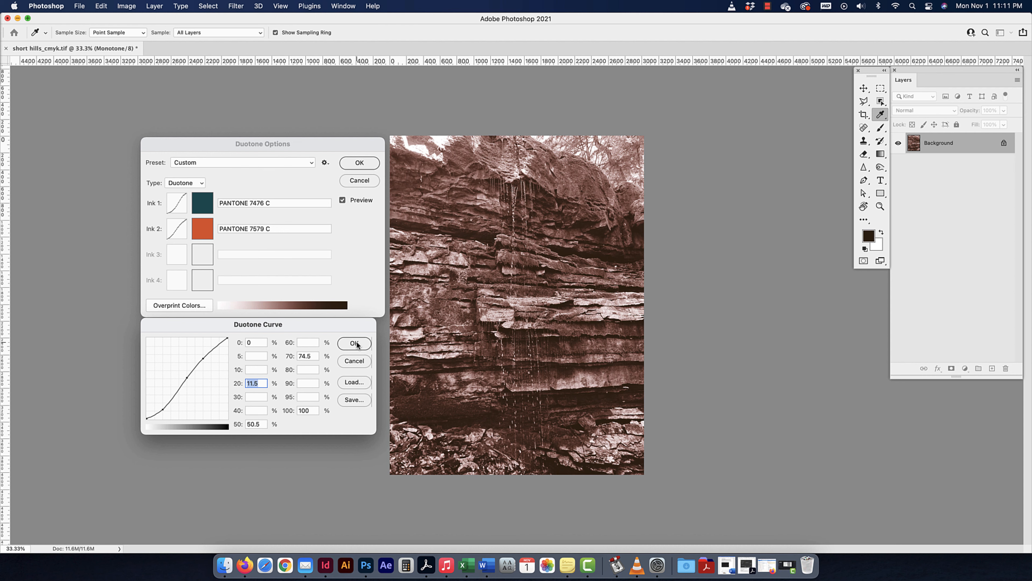
# Try values of 100 and 88.5 for the 80% point of the Ink 2 curve, then clear that point.
pyautogui.click(302, 369)
pyautogui.write('80')
pyautogui.press('BackSpace')
pyautogui.press('BackSpace')
pyautogui.write('1')
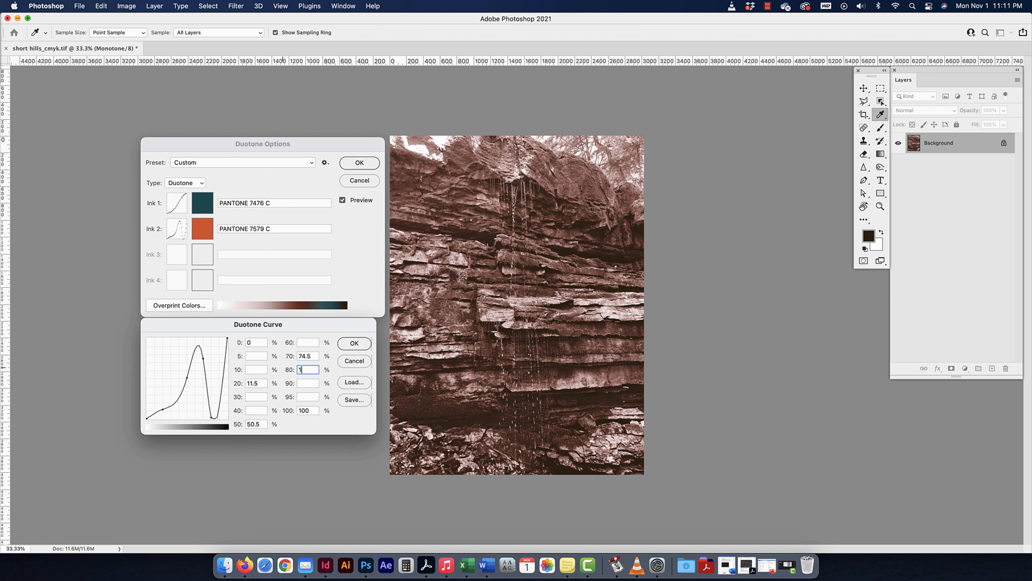
pyautogui.write('00')
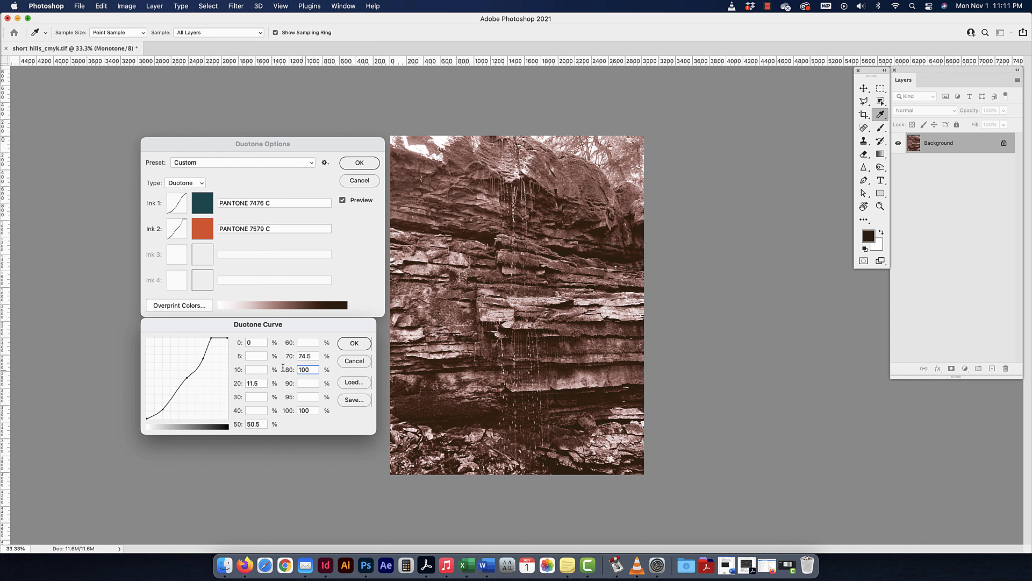
pyautogui.click(305, 381)
pyautogui.hotkey('shift', 'Tab')
pyautogui.write('8')
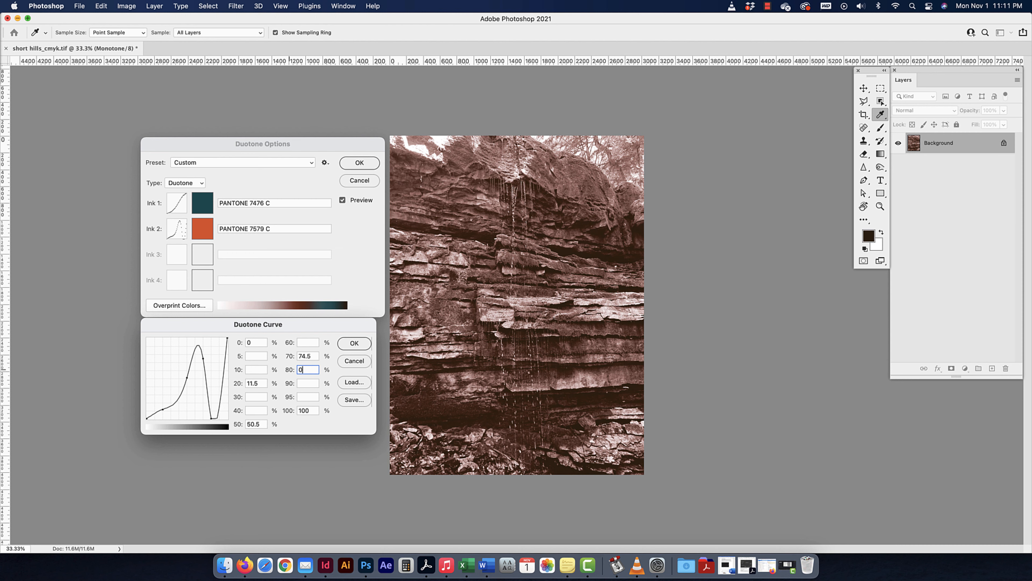
pyautogui.click(211, 347)
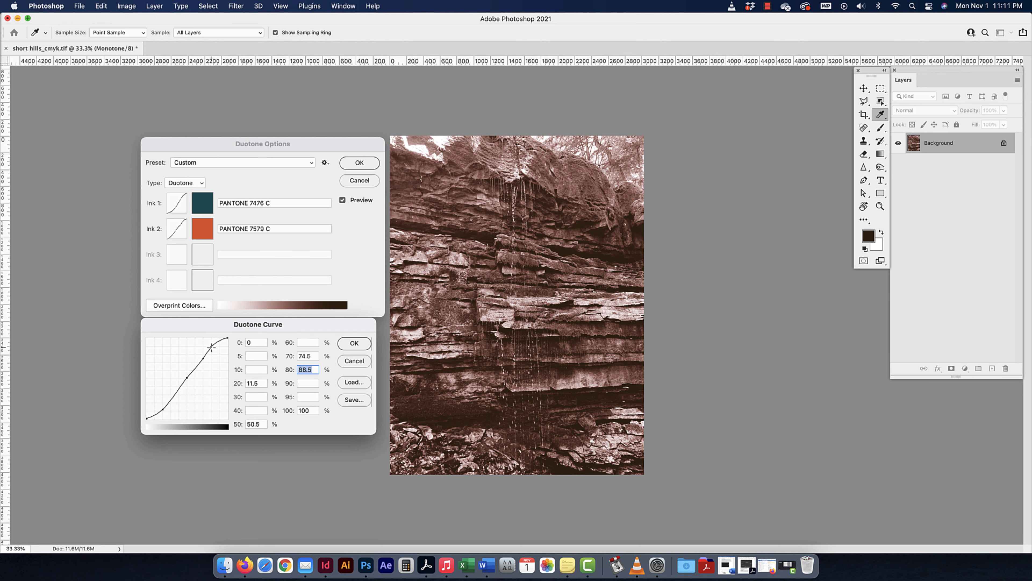
pyautogui.write('80')
pyautogui.moveTo(302, 368); pyautogui.dragTo(289, 367)
pyautogui.press('BackSpace')
# Remove the 70% point from the Ink 2 curve, raise the curve's upper part with a new point, and accept the curve.
pyautogui.moveTo(315, 356); pyautogui.dragTo(282, 359)
pyautogui.press('BackSpace')
pyautogui.moveTo(207, 355); pyautogui.dragTo(207, 345)
pyautogui.click(362, 344)
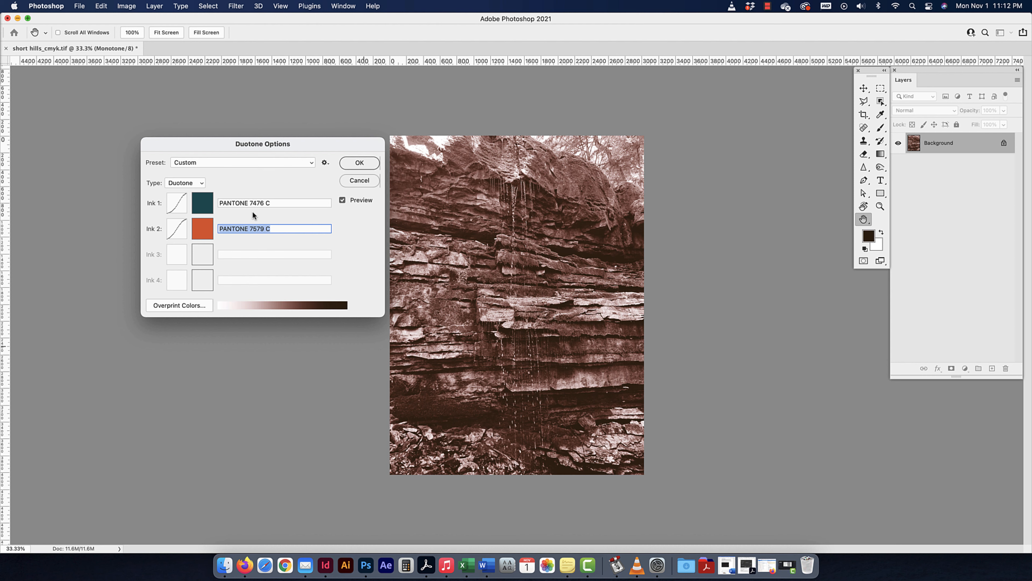
# Try a Tritone with PANTONE 3955 C from the PANTONE+ Solid Coated book as Ink 3.
pyautogui.click(269, 229)
pyautogui.click(192, 183)
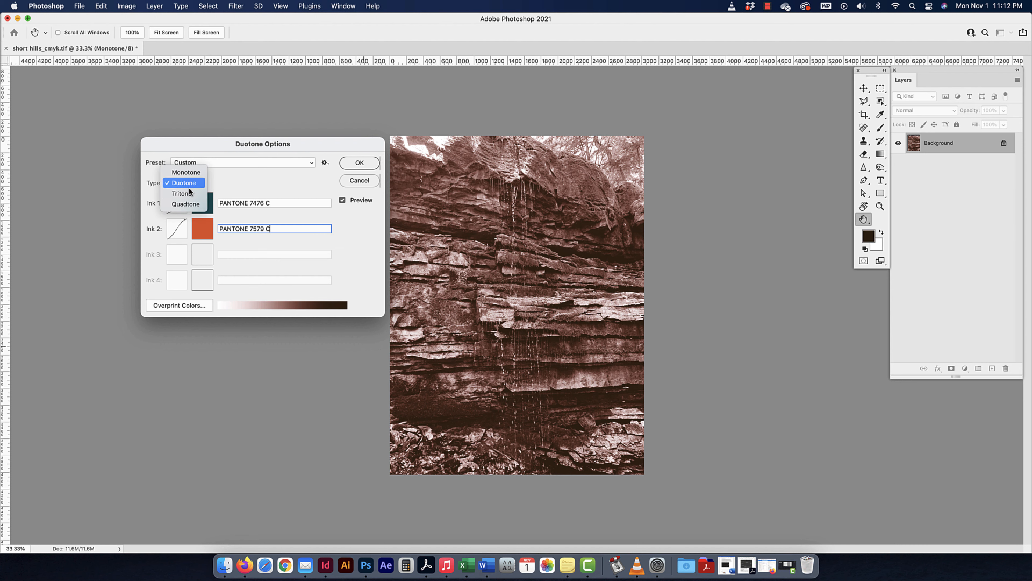
pyautogui.click(188, 193)
pyautogui.click(203, 256)
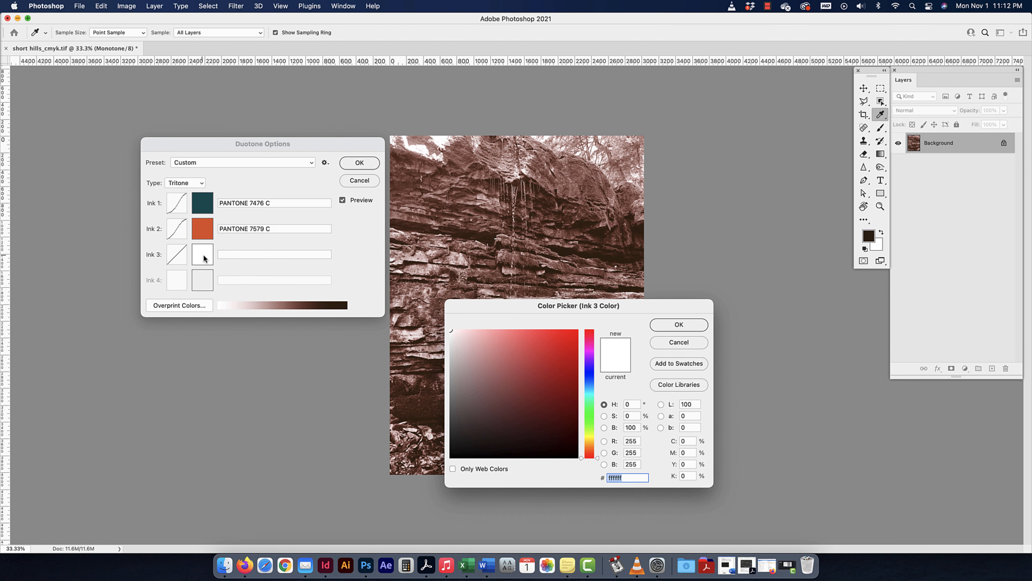
pyautogui.click(679, 382)
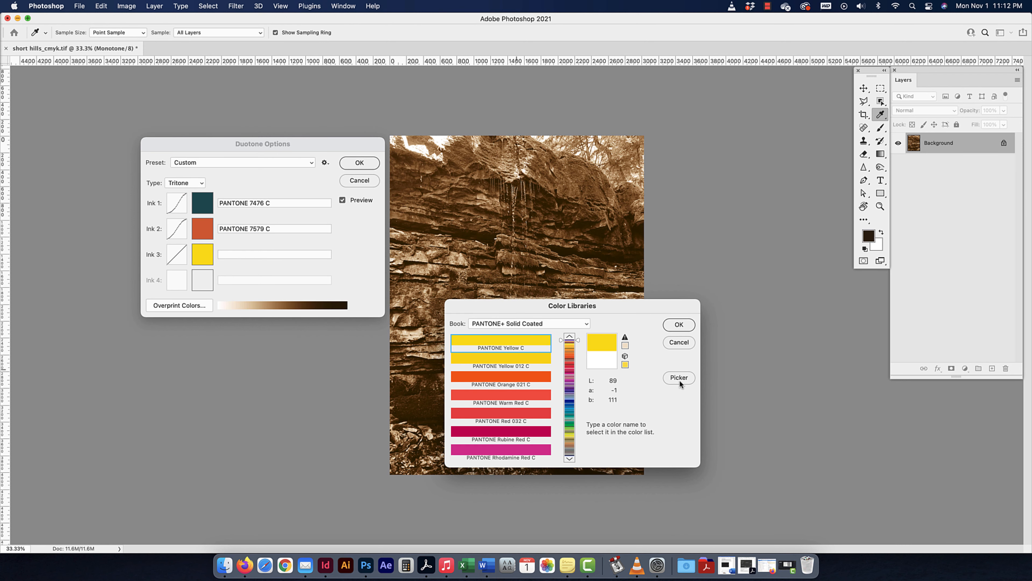
pyautogui.click(569, 407)
pyautogui.click(573, 432)
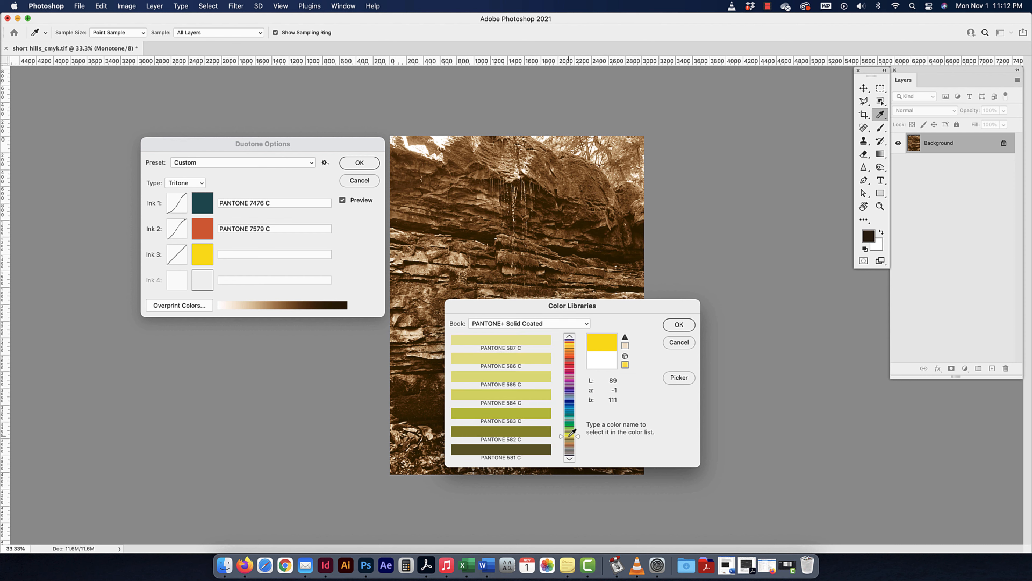
pyautogui.click(521, 377)
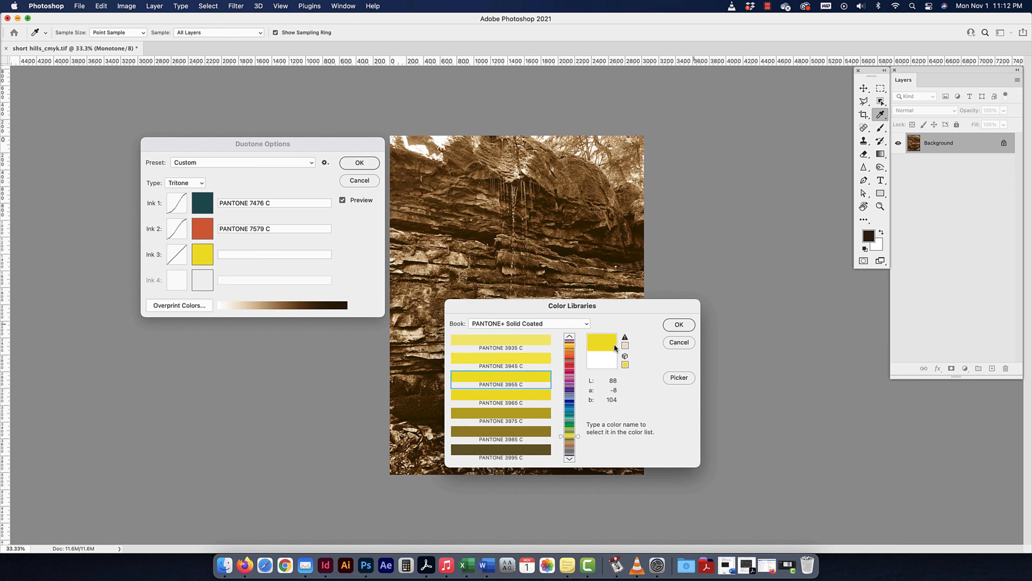
pyautogui.click(678, 324)
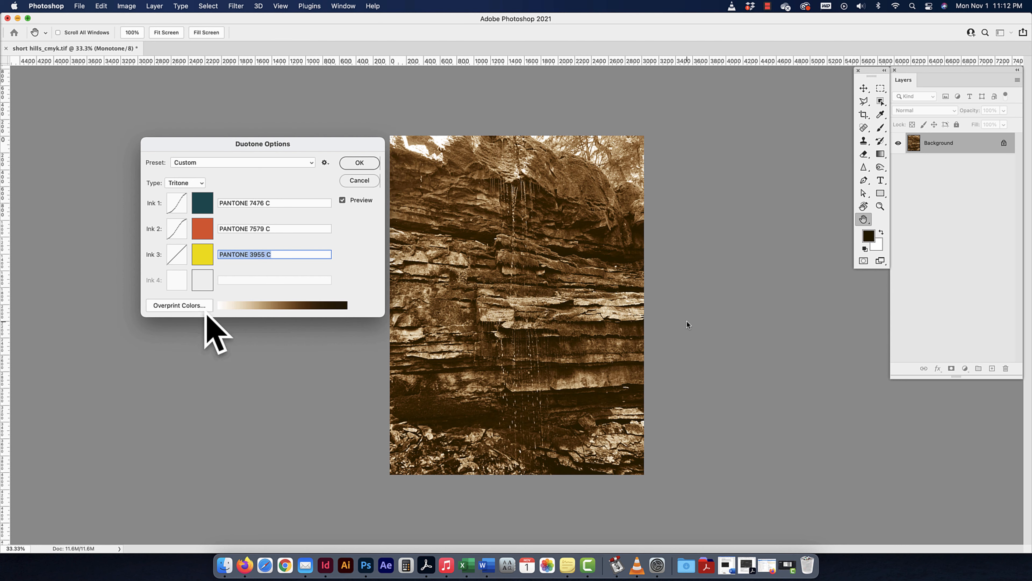
# Set the ink type back to Duotone and apply it to the photo with PANTONE 7476 C and PANTONE 7579 C.
pyautogui.click(197, 186)
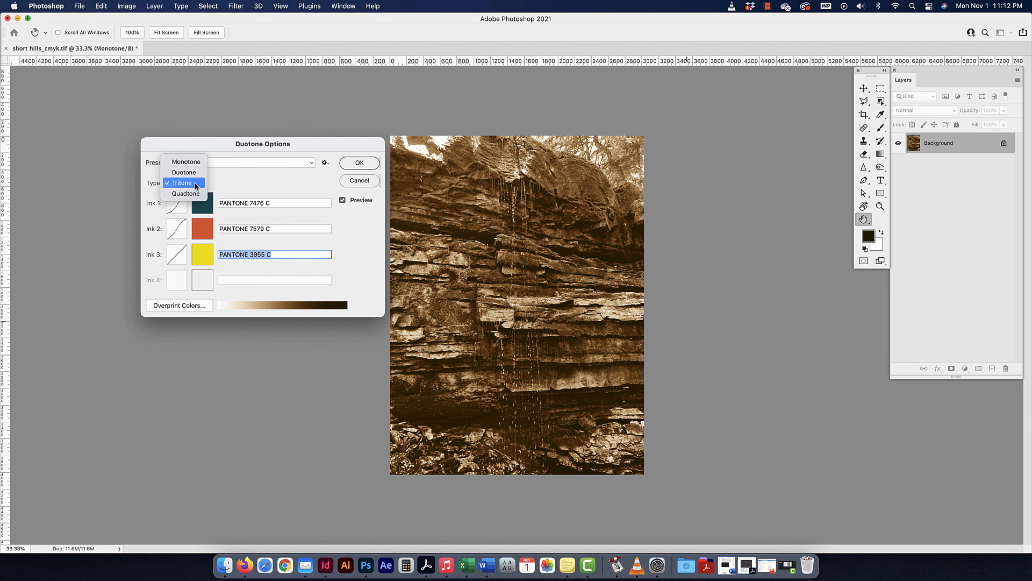
pyautogui.click(194, 173)
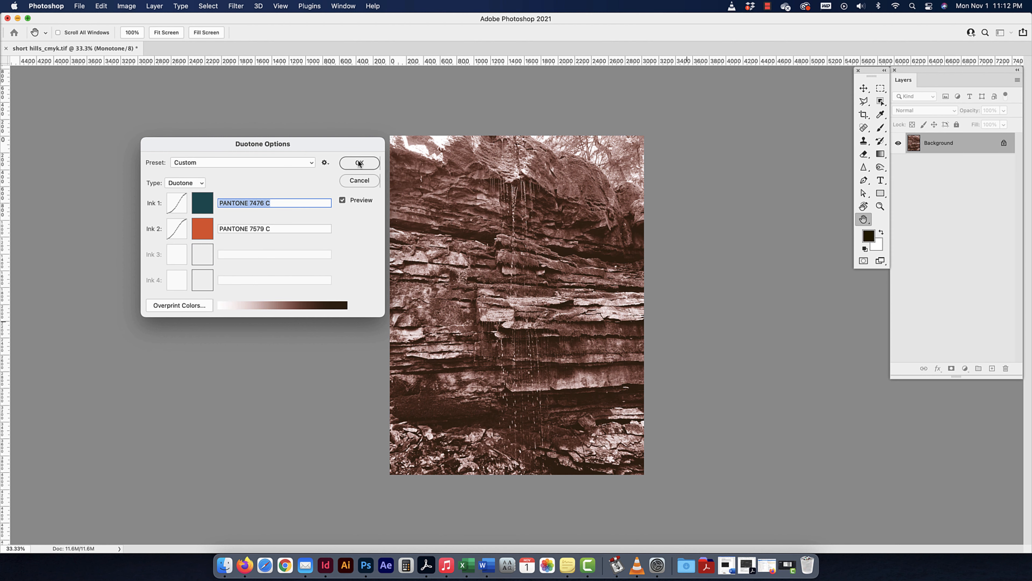
pyautogui.click(378, 163)
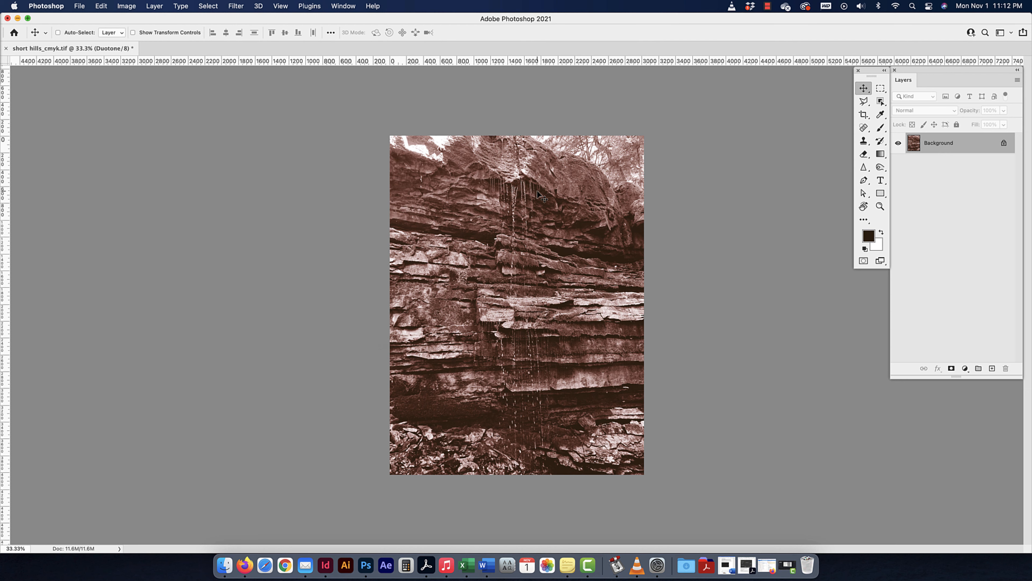
# Save the duotone photo in Photoshop format as short hills_duo.psd in the links folder.
pyautogui.press('super+shift+s')
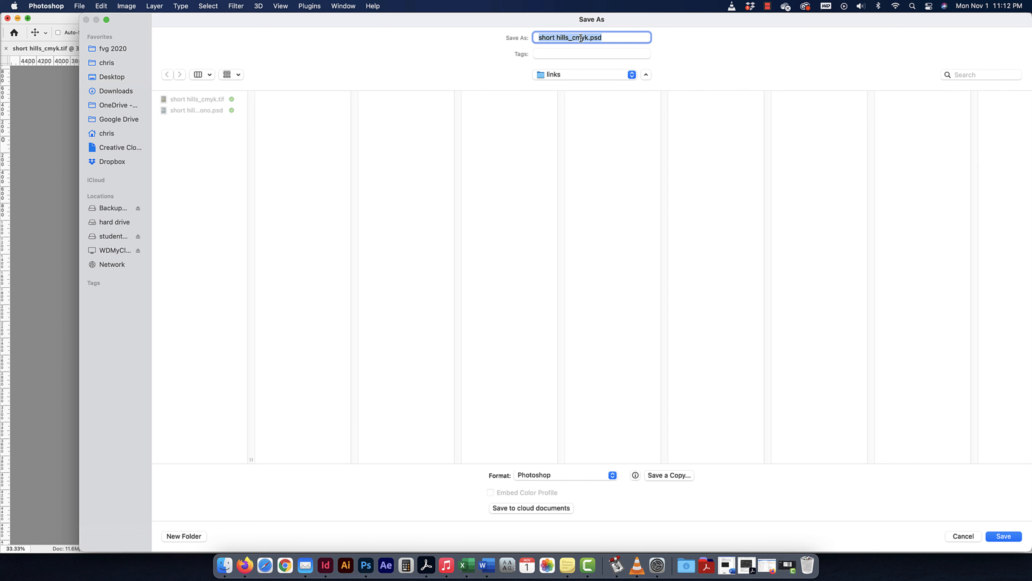
pyautogui.moveTo(589, 37); pyautogui.dragTo(573, 37)
pyautogui.write('duo')
pyautogui.click(587, 480)
pyautogui.click(587, 476)
pyautogui.click(1003, 536)
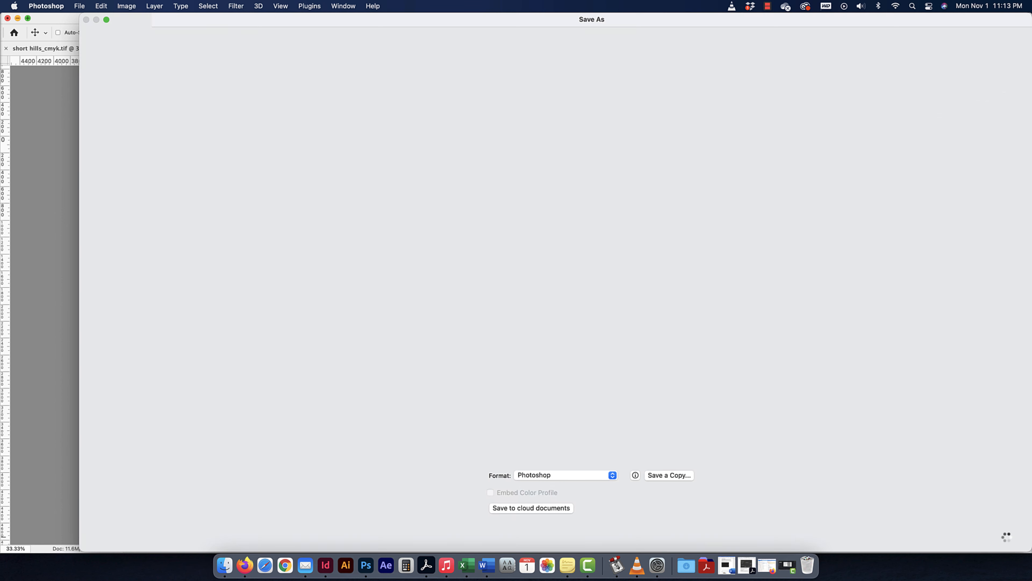
# Switch to InDesign and replace the selected page 3 waterfall photo with short hills_duo.psd from the links folder.
pyautogui.click(325, 564)
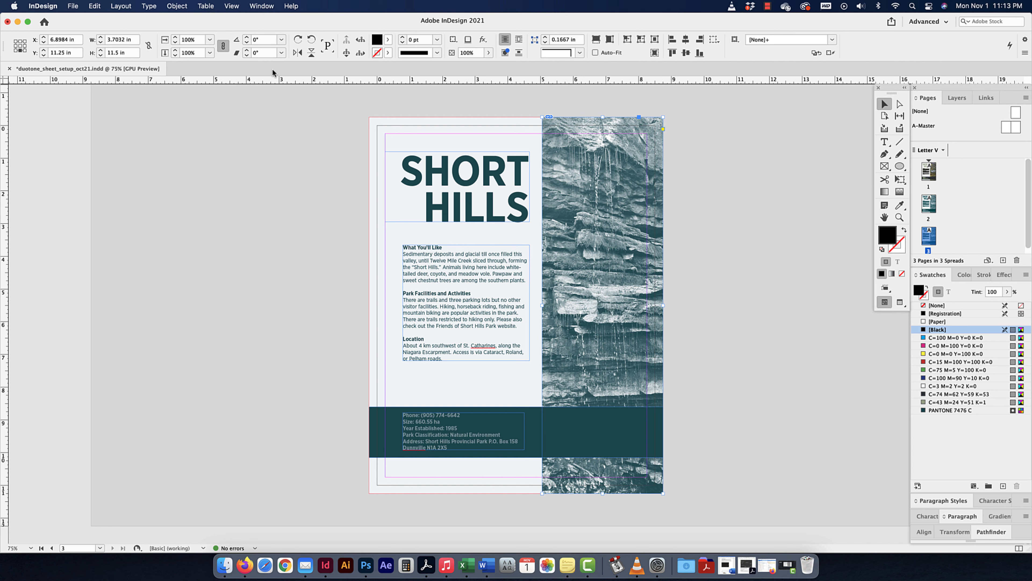
pyautogui.click(74, 7)
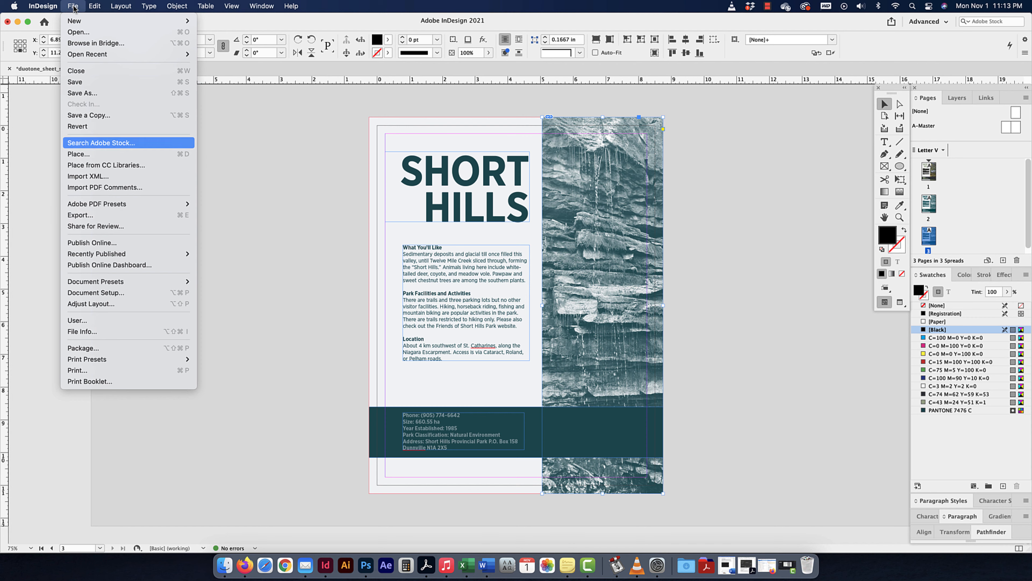
pyautogui.moveTo(97, 204)
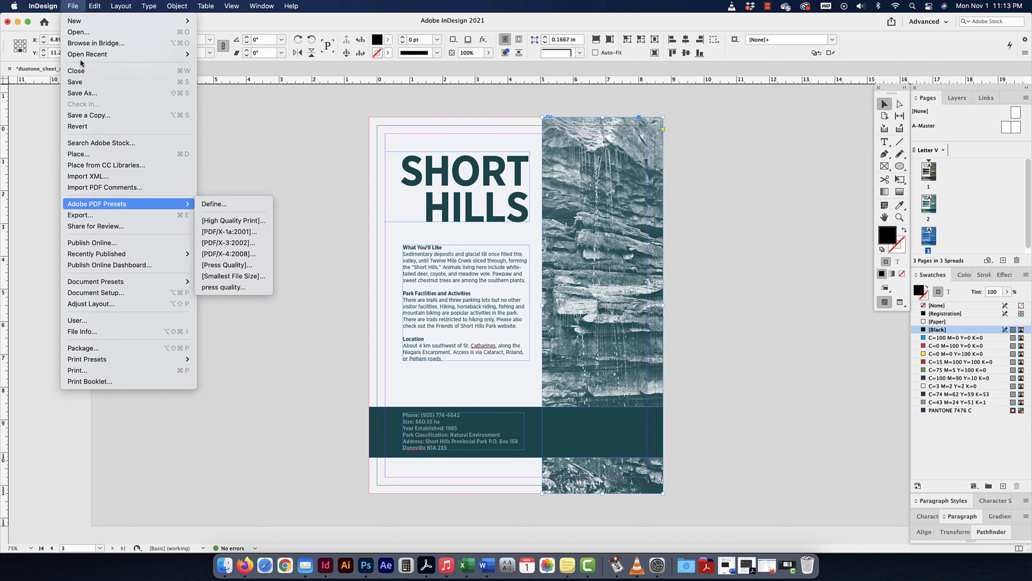
pyautogui.click(91, 153)
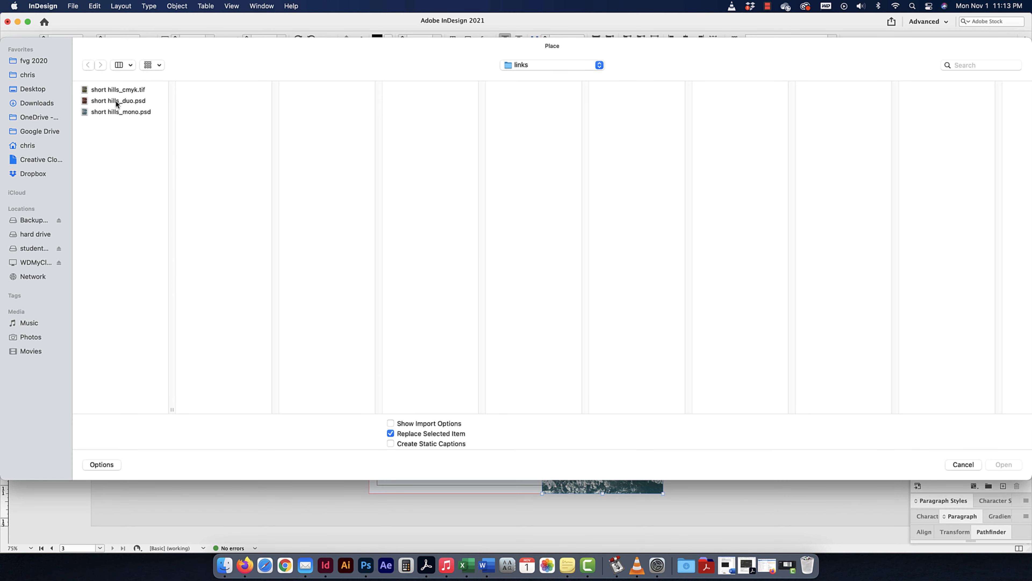
pyautogui.click(122, 101)
pyautogui.click(1004, 466)
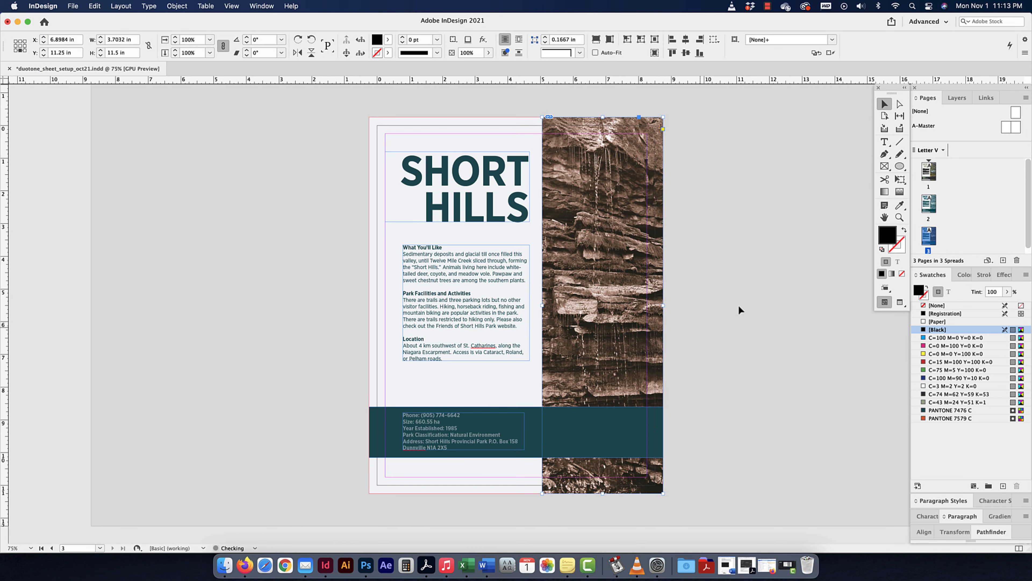
pyautogui.click(731, 302)
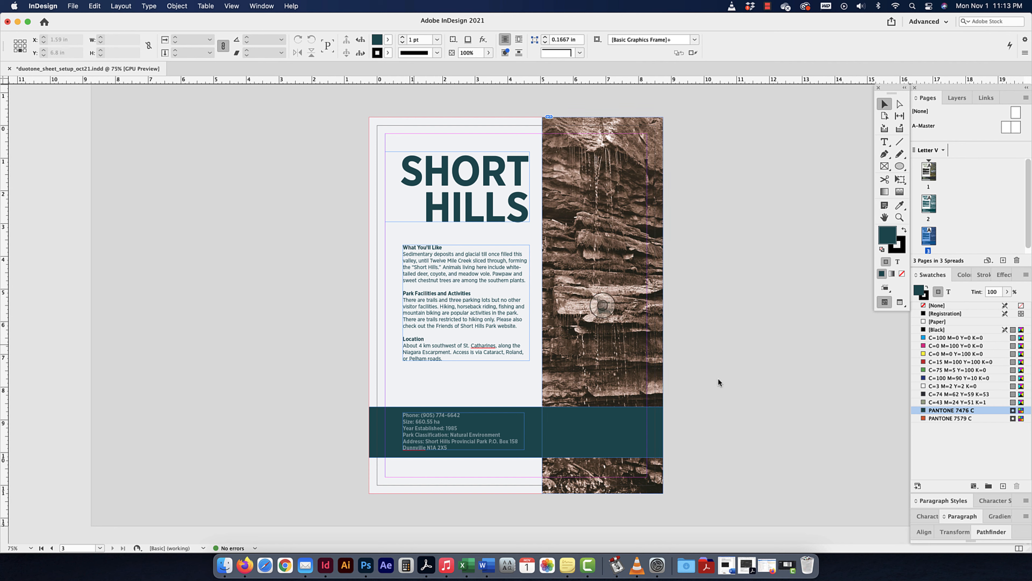
# Fill the page 3 footer band with PANTONE 7579 C and color its contact text PANTONE 7476 C at 100% tint.
pyautogui.click(393, 440)
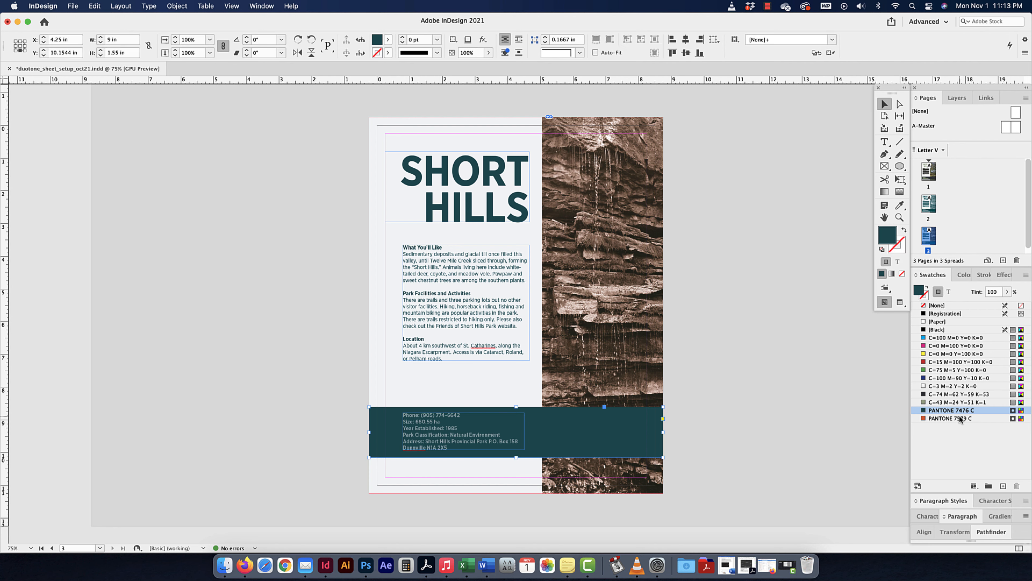
pyautogui.click(951, 419)
pyautogui.doubleClick(436, 423)
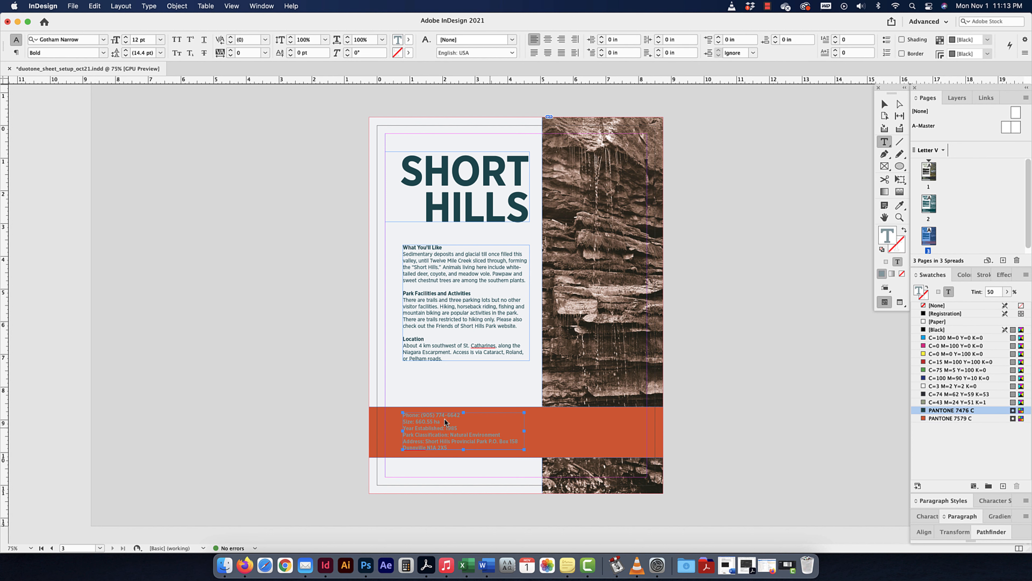
pyautogui.press('super+a')
pyautogui.click(951, 419)
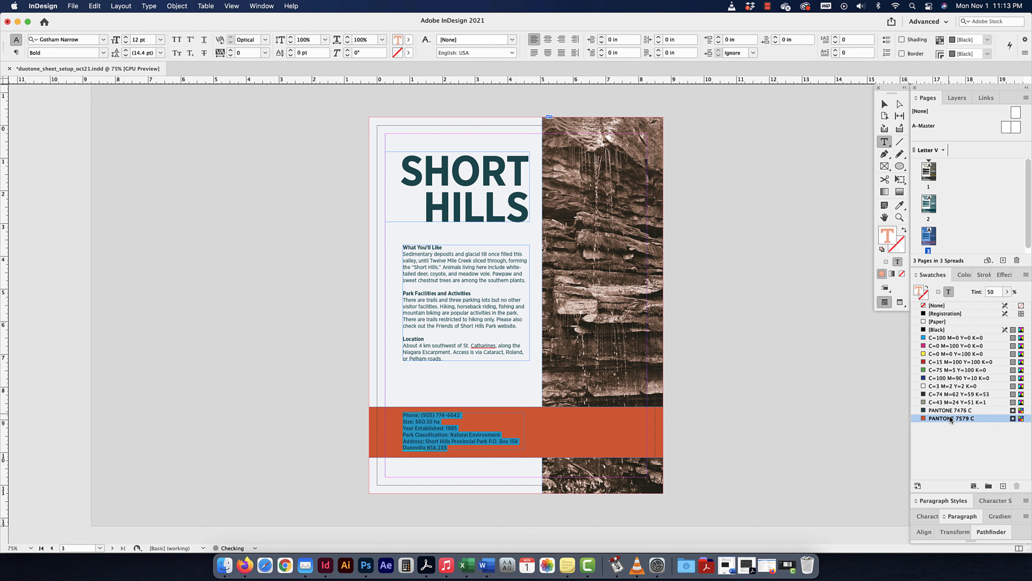
pyautogui.click(949, 410)
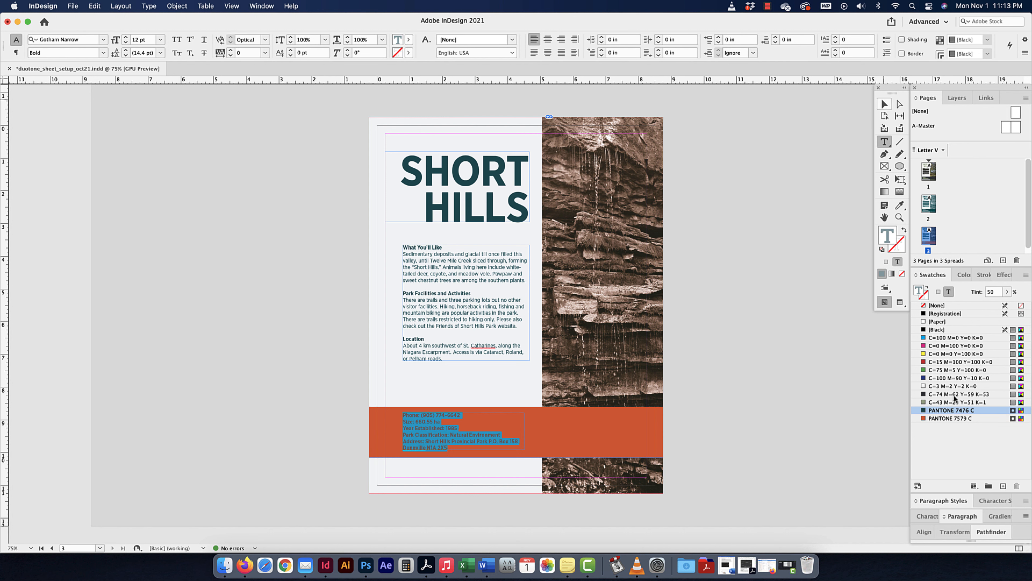
pyautogui.click(981, 292)
pyautogui.write('100')
pyautogui.press('Return')
pyautogui.click(847, 133)
pyautogui.press('v')
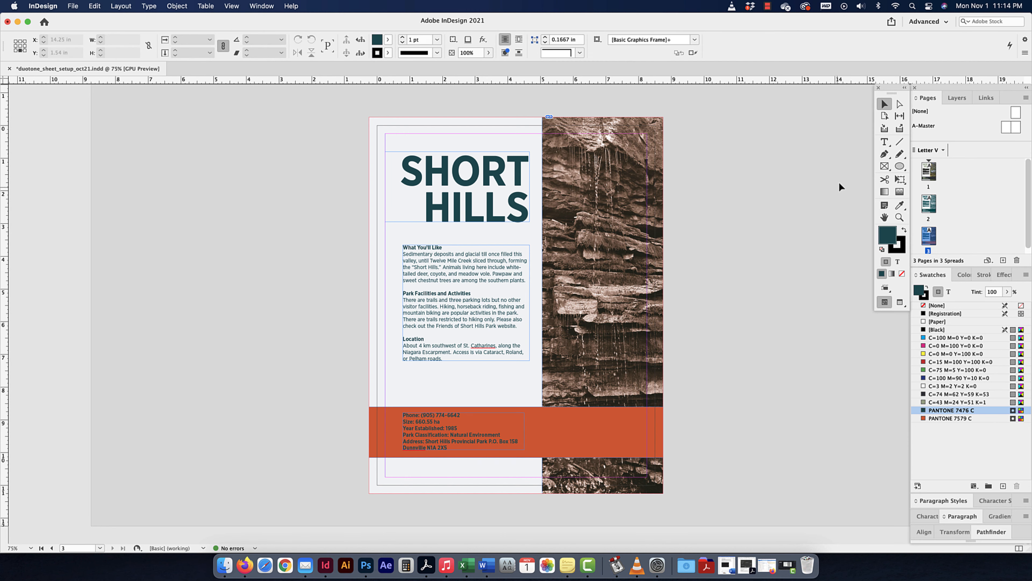
# Color the "What You'll Like" and "Location" headings PANTONE 7579 C, and try the same on "Park Facilities and Activities".
pyautogui.click(433, 387)
pyautogui.doubleClick(442, 310)
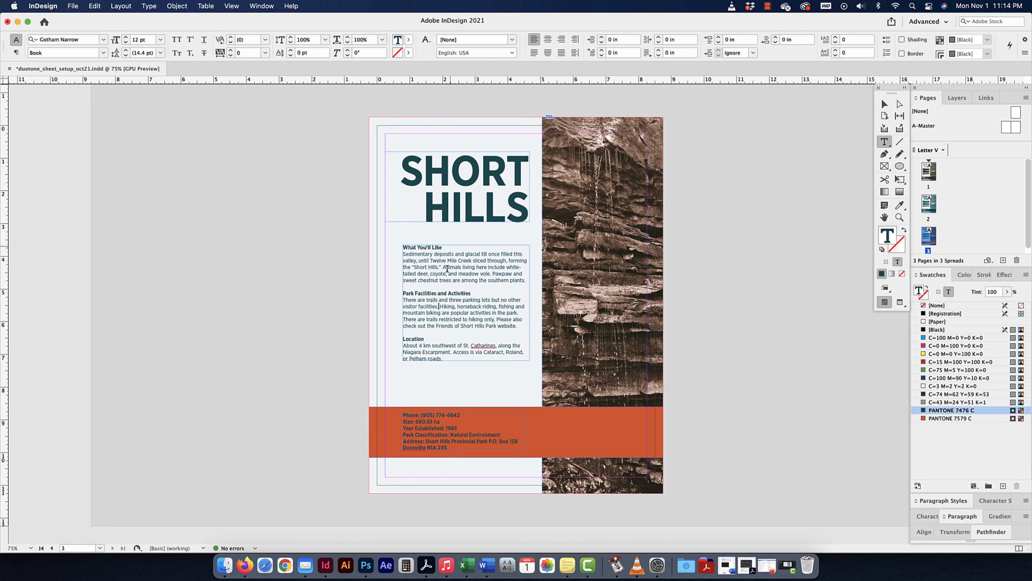
pyautogui.moveTo(443, 248); pyautogui.dragTo(380, 248)
pyautogui.click(955, 419)
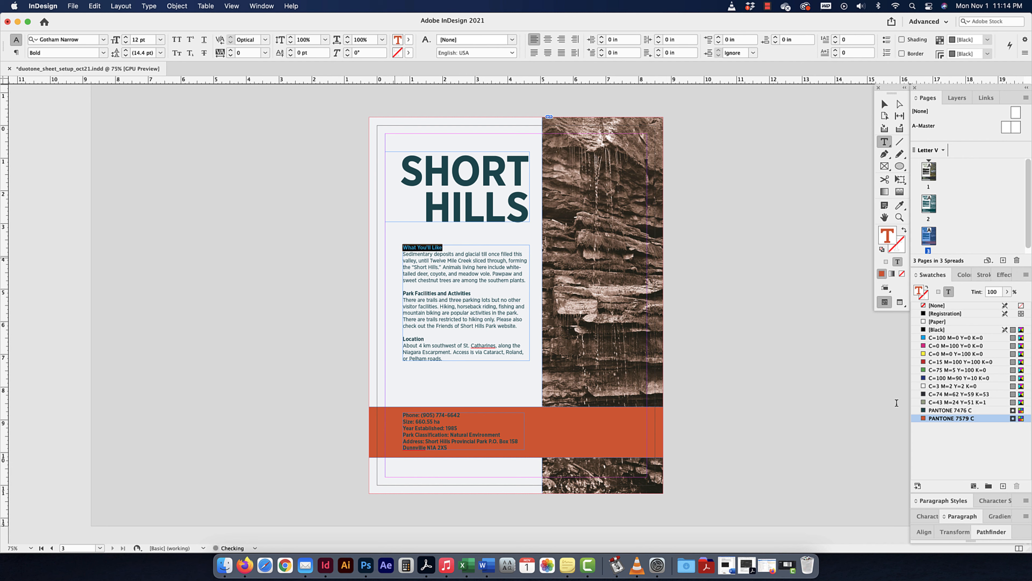
pyautogui.moveTo(472, 294); pyautogui.dragTo(393, 295)
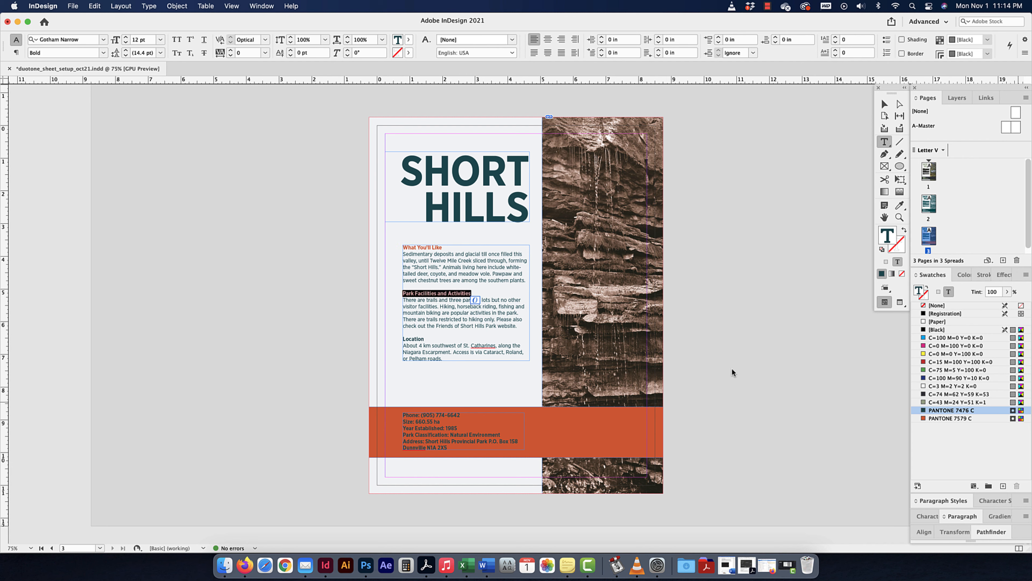
pyautogui.click(935, 418)
pyautogui.moveTo(424, 338); pyautogui.dragTo(402, 339)
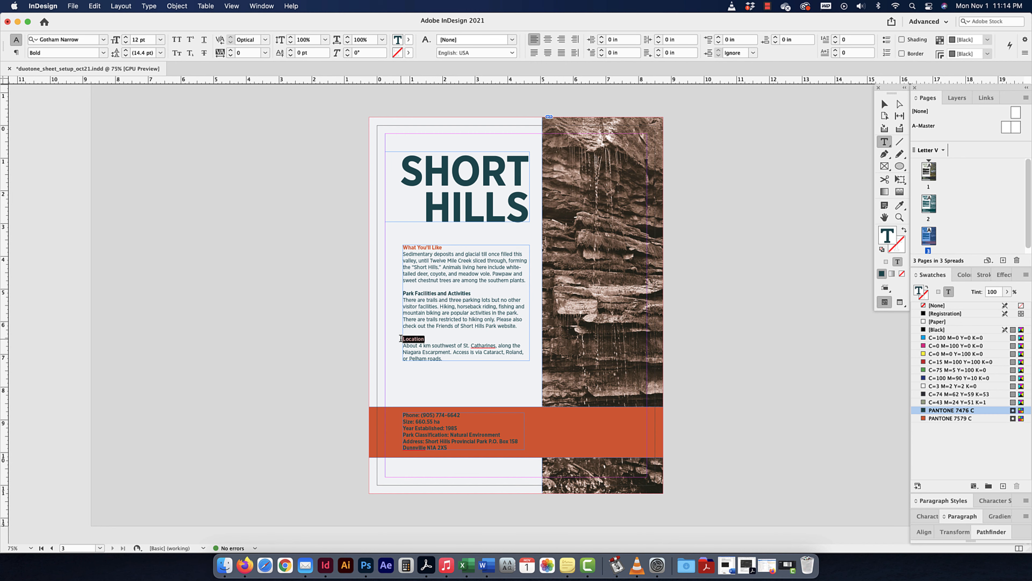
pyautogui.click(935, 417)
pyautogui.click(885, 104)
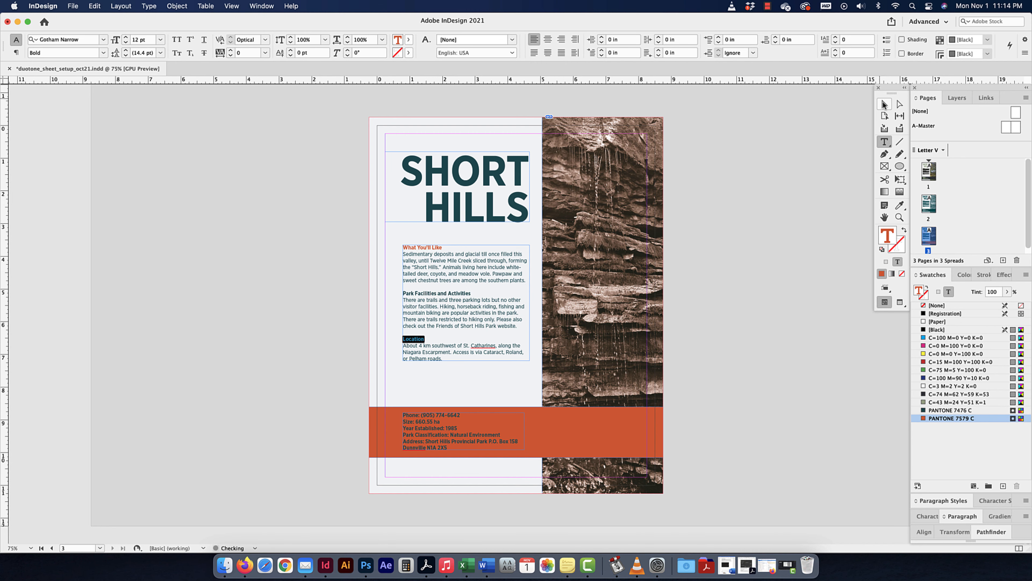
pyautogui.click(796, 151)
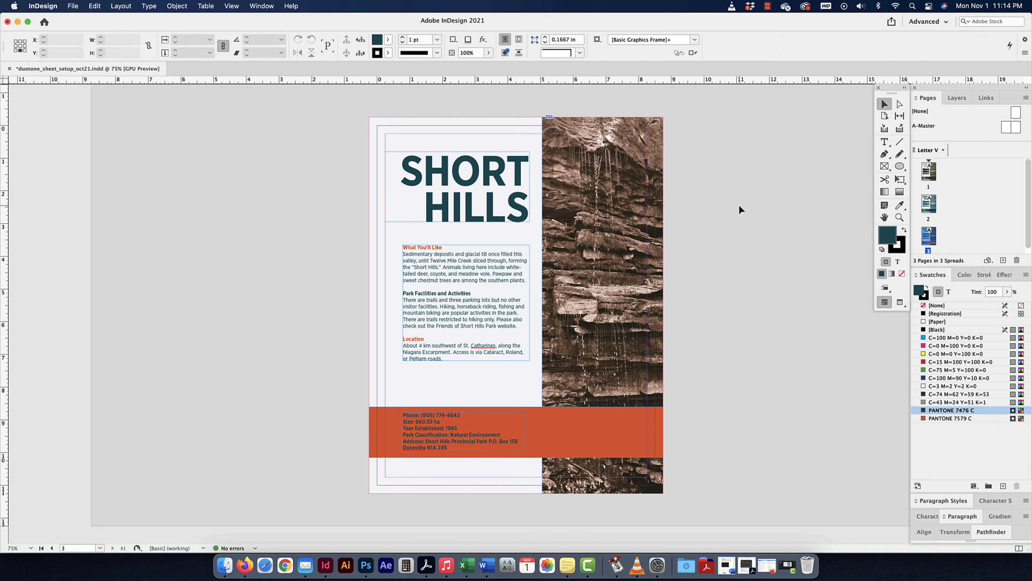
# Turn on the preview display and compare the full-color, single-spot and two-spot versions of the flyer.
pyautogui.press('w')
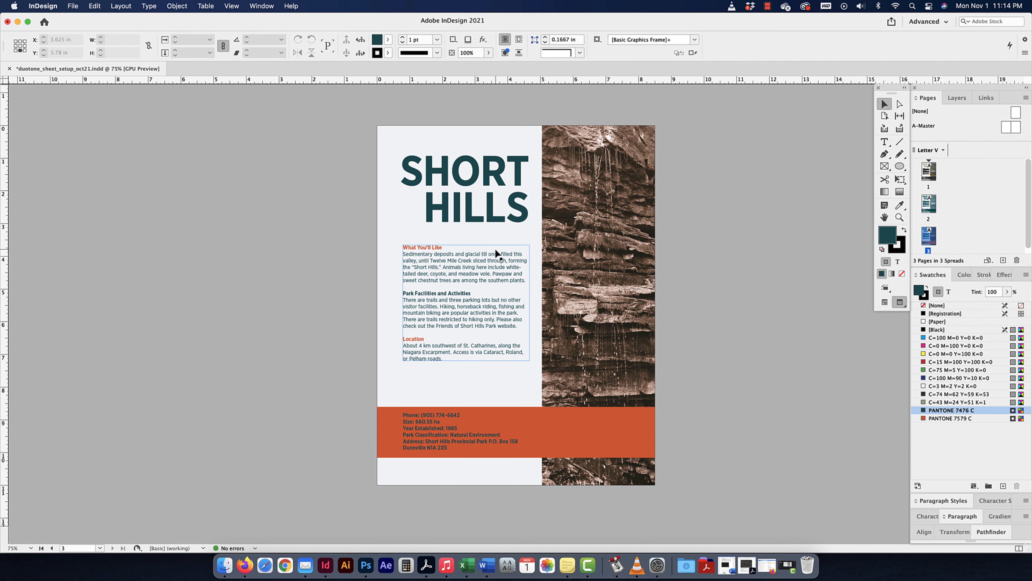
pyautogui.scroll(5, 497, 254)
pyautogui.scroll(4, 496, 250)
pyautogui.scroll(11, 495, 250)
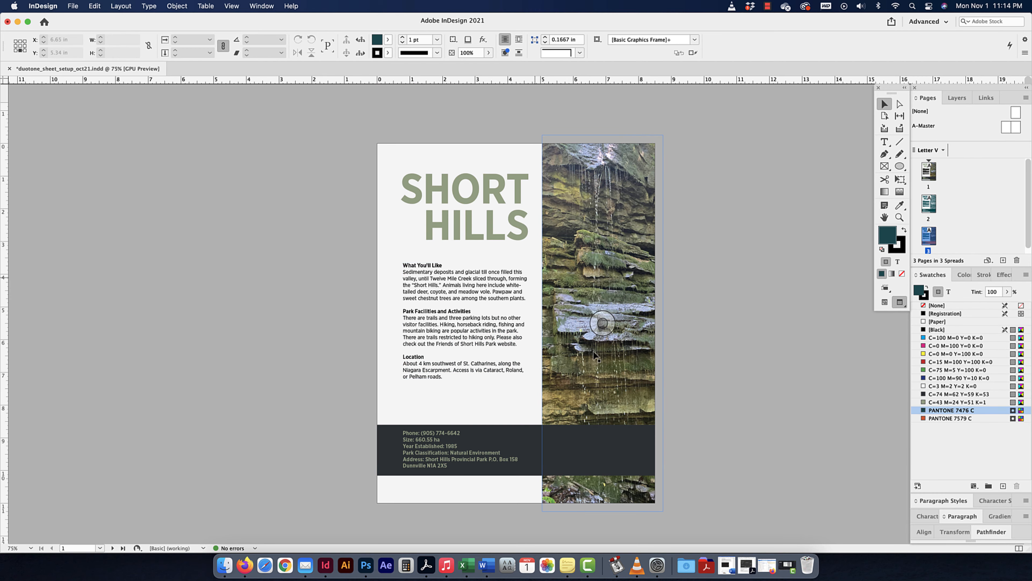
pyautogui.scroll(-15, 600, 360)
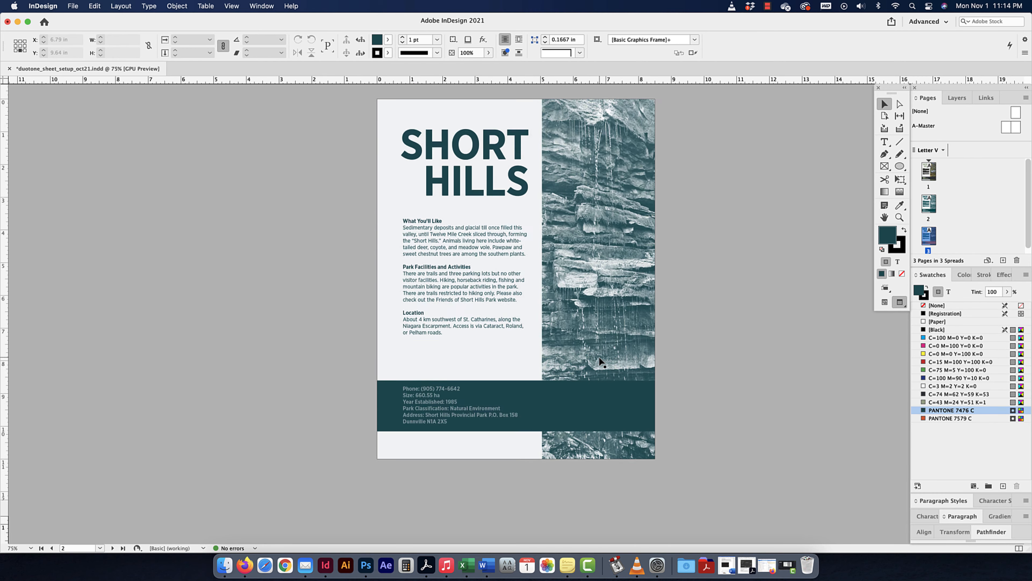
pyautogui.scroll(-3, 600, 360)
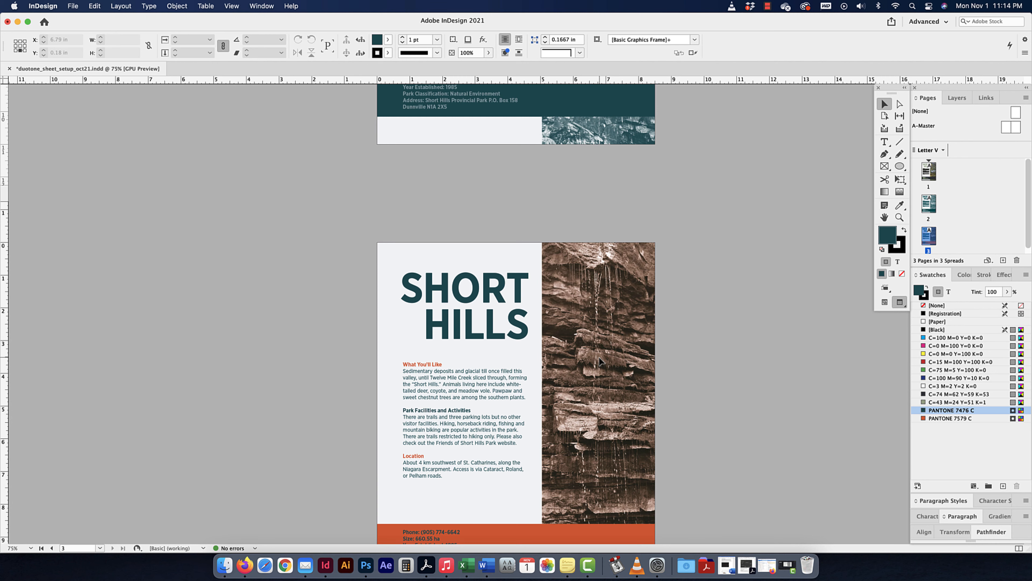
pyautogui.scroll(-2, 600, 359)
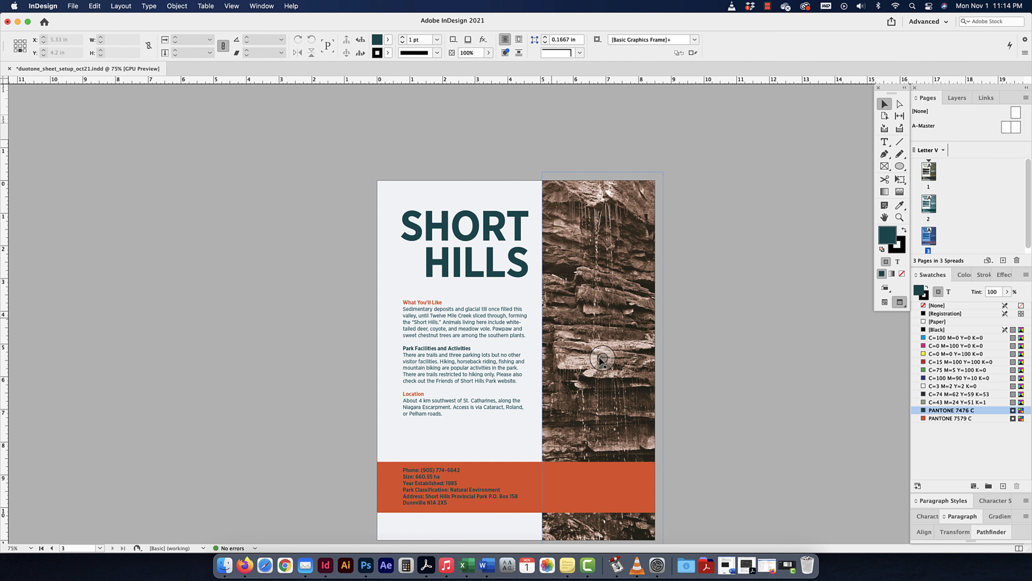
# Color the "Park Facilities and Activities" heading on page 3 PANTONE 7579 C and review the flyer's three pages.
pyautogui.doubleClick(473, 351)
pyautogui.moveTo(472, 348); pyautogui.dragTo(401, 348)
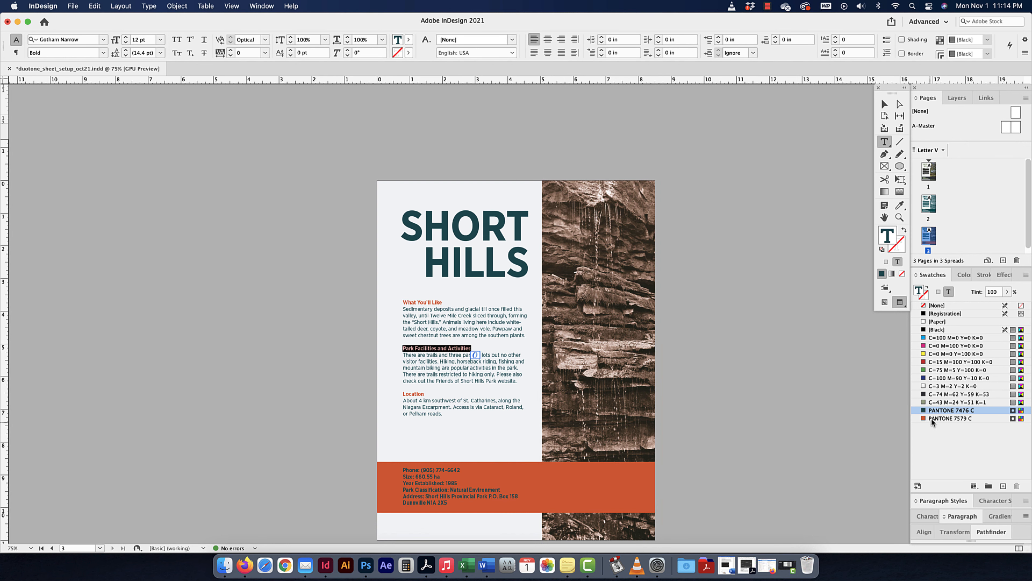
pyautogui.click(935, 419)
pyautogui.click(884, 104)
pyautogui.click(833, 145)
pyautogui.scroll(15, 580, 212)
pyautogui.scroll(10, 580, 215)
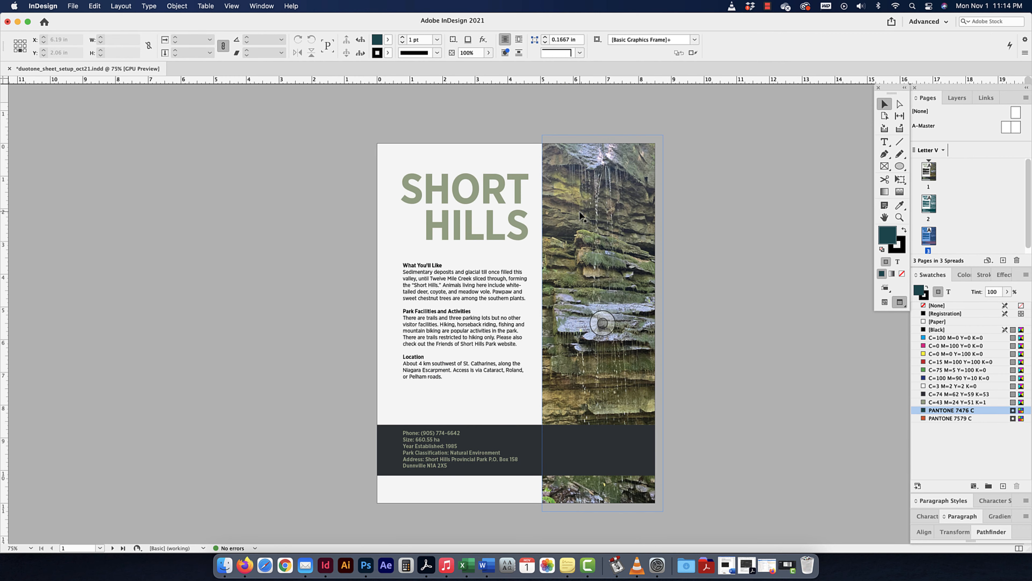
pyautogui.scroll(-20, 581, 215)
pyautogui.scroll(-15, 579, 211)
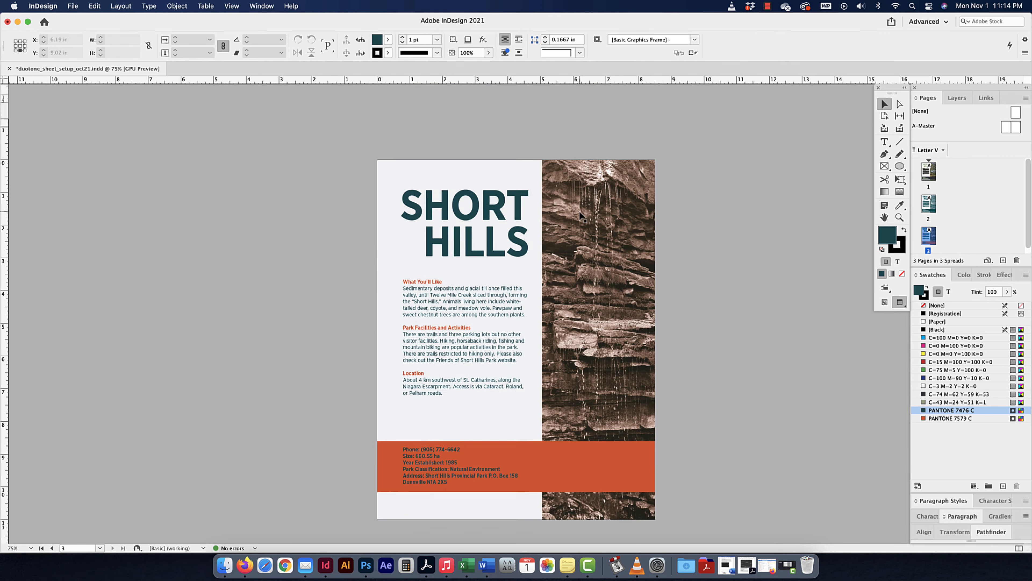